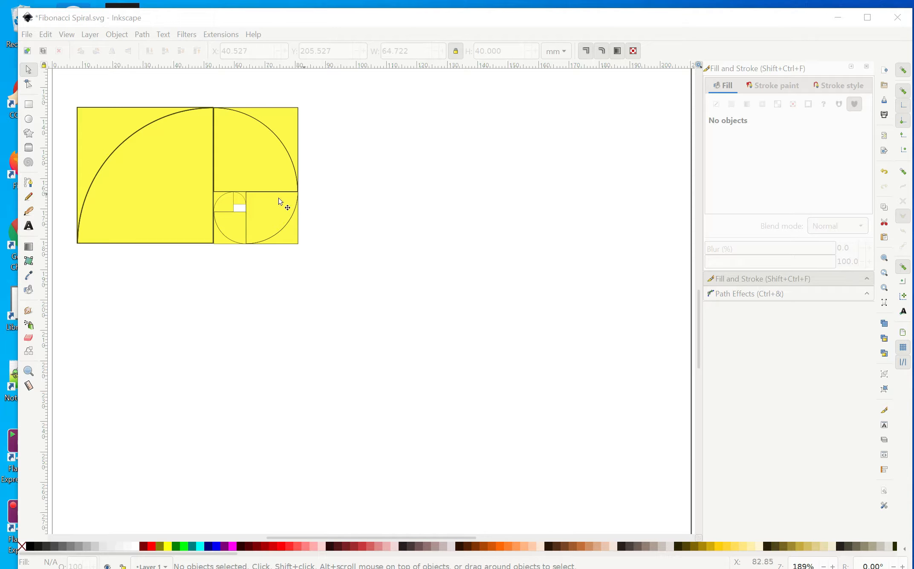
Draw a square about 35 mm wide in the empty area below the yellow spiral
{"action": "left_click", "coordinate": [31, 105]}
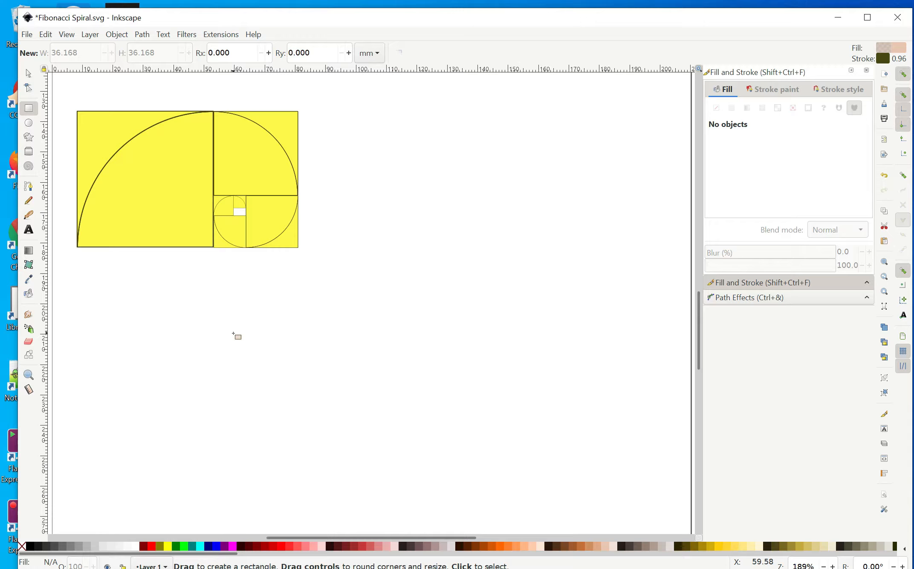
{"action": "mouse_move", "coordinate": [233, 333]}
{"action": "left_mouse_down"}
{"action": "mouse_move", "coordinate": [327, 421]}
{"action": "mouse_move", "coordinate": [364, 439]}
{"action": "left_mouse_up"}
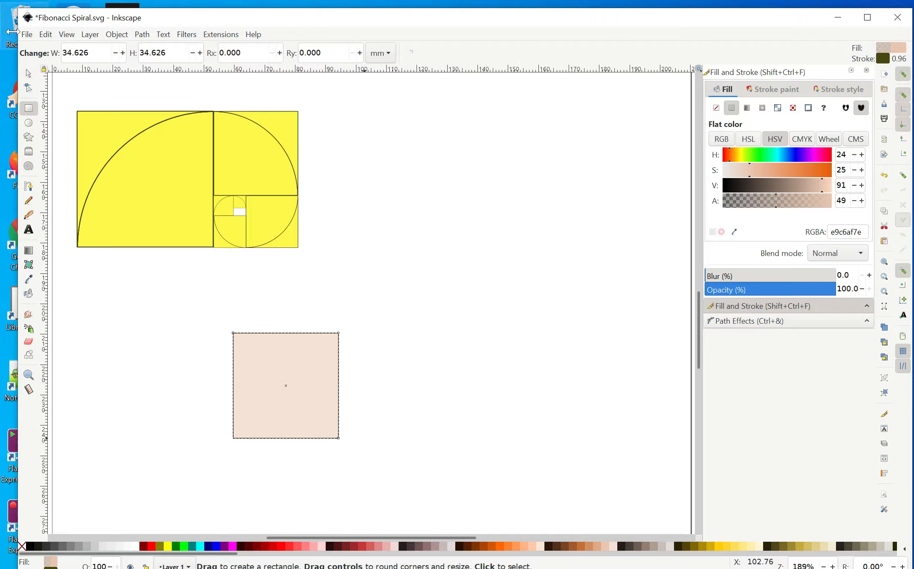
{"action": "left_click", "coordinate": [28, 73]}
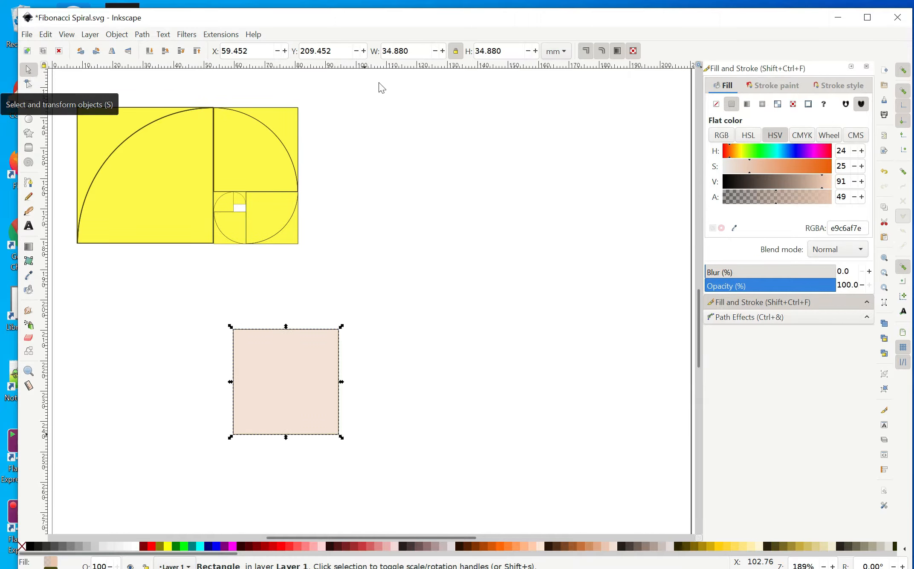
Resize the square to 40 mm wide with its proportions locked, and deselect it
{"action": "left_click", "coordinate": [457, 57]}
{"action": "left_click", "coordinate": [457, 53]}
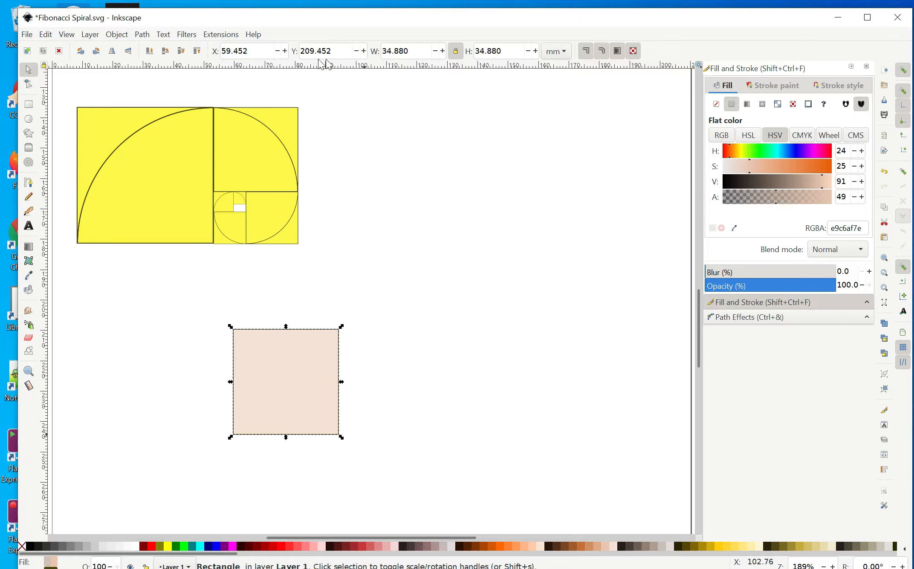
{"action": "left_click", "coordinate": [408, 55]}
{"action": "key", "text": "BackSpace"}
{"action": "key", "text": "BackSpace"}
{"action": "key", "text": "BackSpace"}
{"action": "key", "text": "BackSpace"}
{"action": "key", "text": "BackSpace"}
{"action": "key", "text": "BackSpace"}
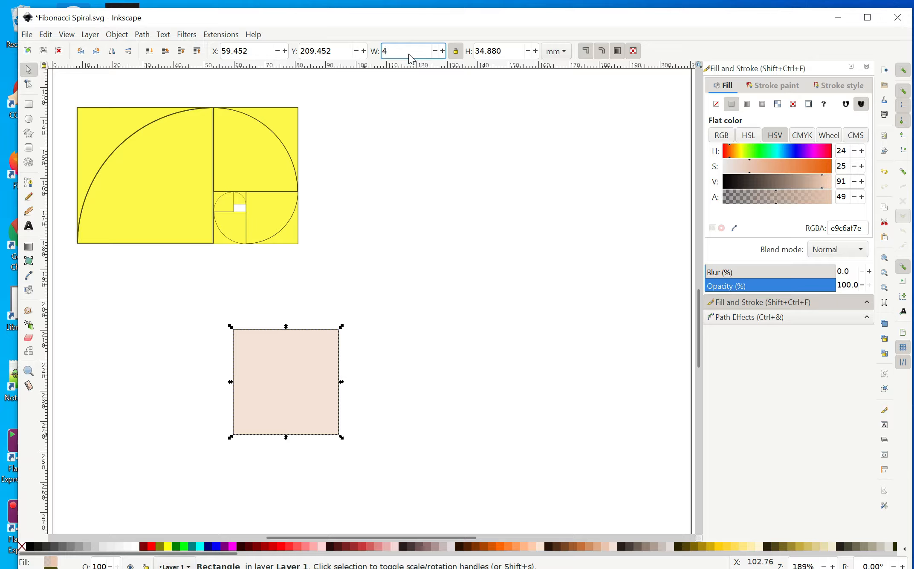
{"action": "type", "text": "0"}
{"action": "key", "text": "Return"}
{"action": "left_click", "coordinate": [449, 371]}
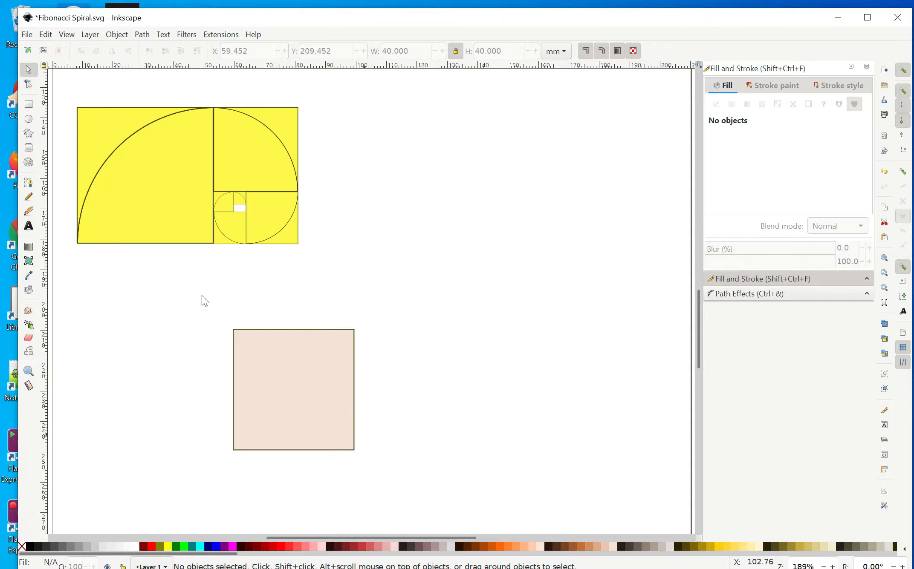
Draw a circle about 42 mm in diameter to the right of the square
{"action": "left_click", "coordinate": [29, 120]}
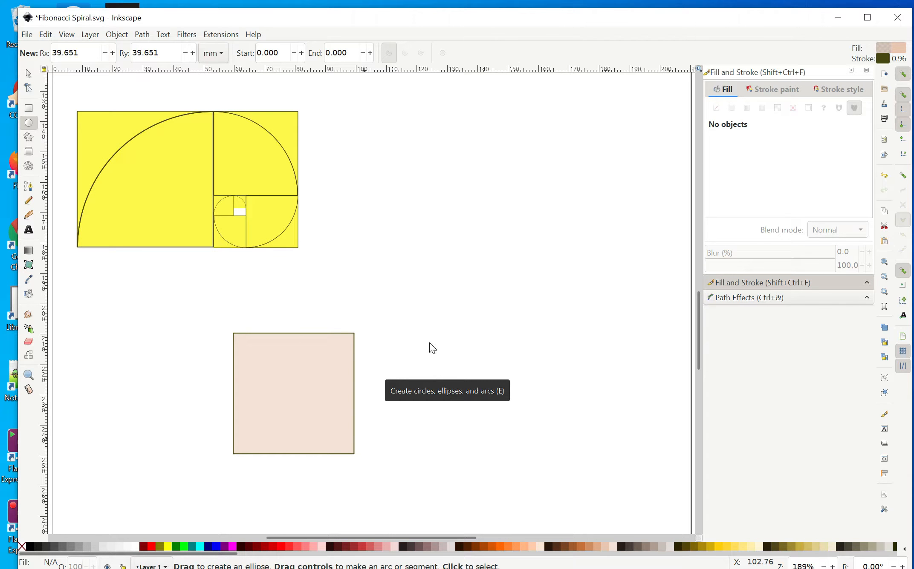
{"action": "left_click_drag", "start_coordinate": [429, 343], "coordinate": [579, 475]}
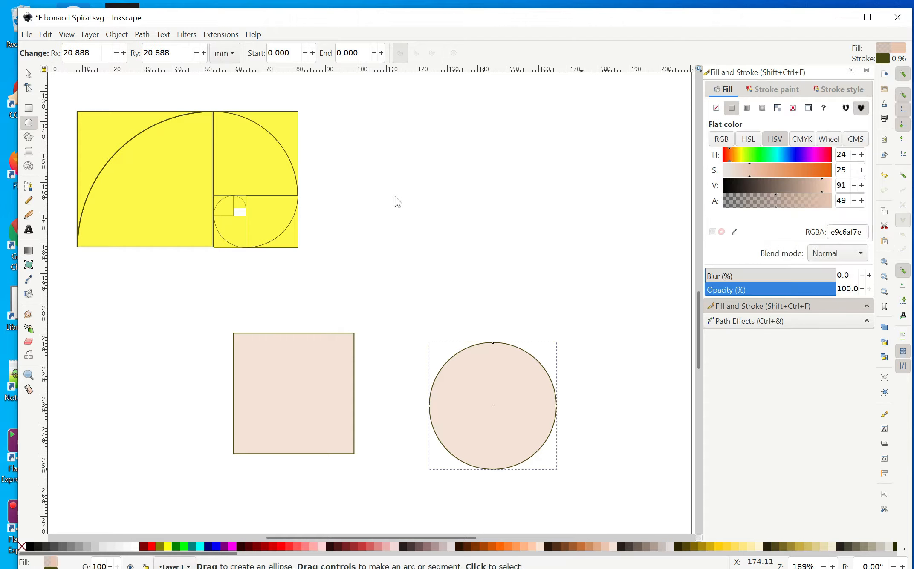
{"action": "left_click", "coordinate": [28, 74]}
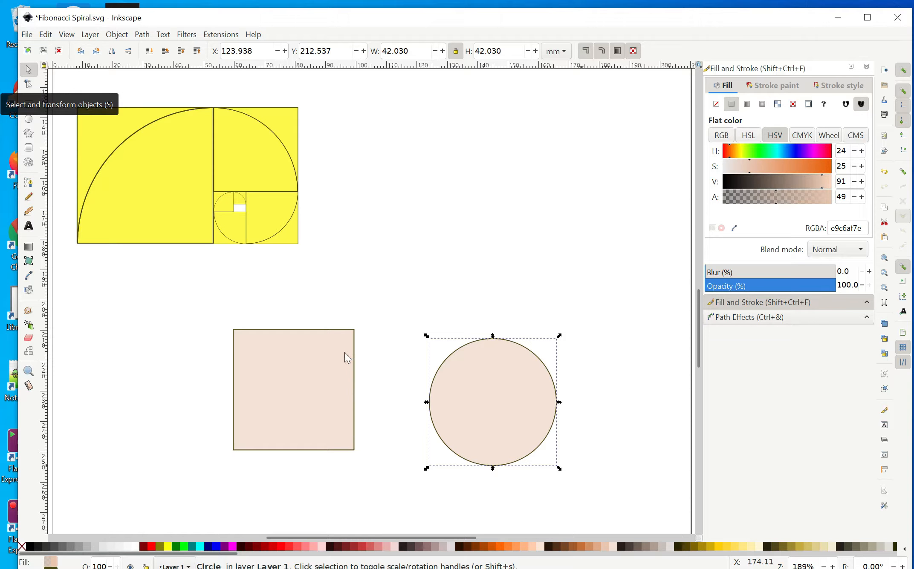
Resize the circle to 80 mm wide with its proportions locked, and deselect it
{"action": "left_click", "coordinate": [413, 52]}
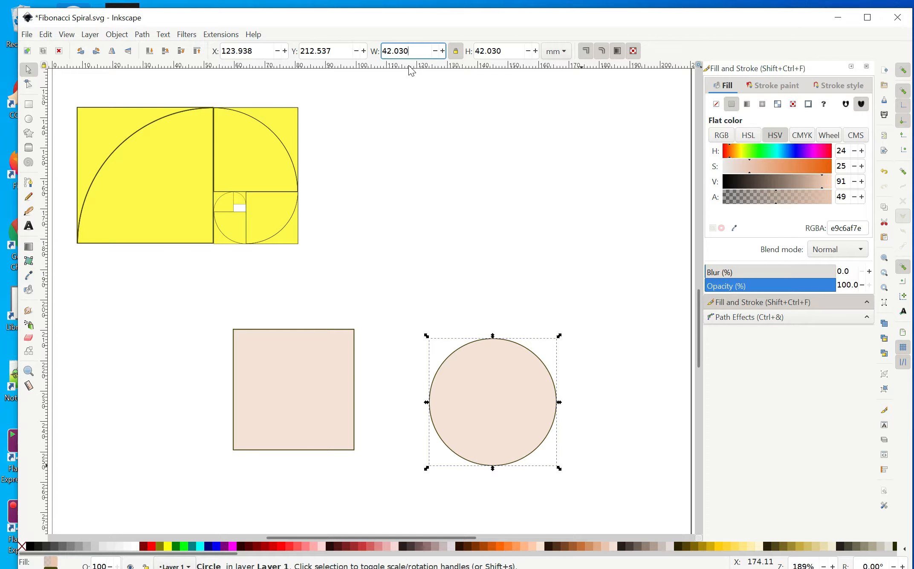
{"action": "key", "text": "BackSpace"}
{"action": "key", "text": "BackSpace"}
{"action": "key", "text": "BackSpace"}
{"action": "key", "text": "BackSpace"}
{"action": "key", "text": "BackSpace"}
{"action": "type", "text": "80"}
{"action": "key", "text": "Return"}
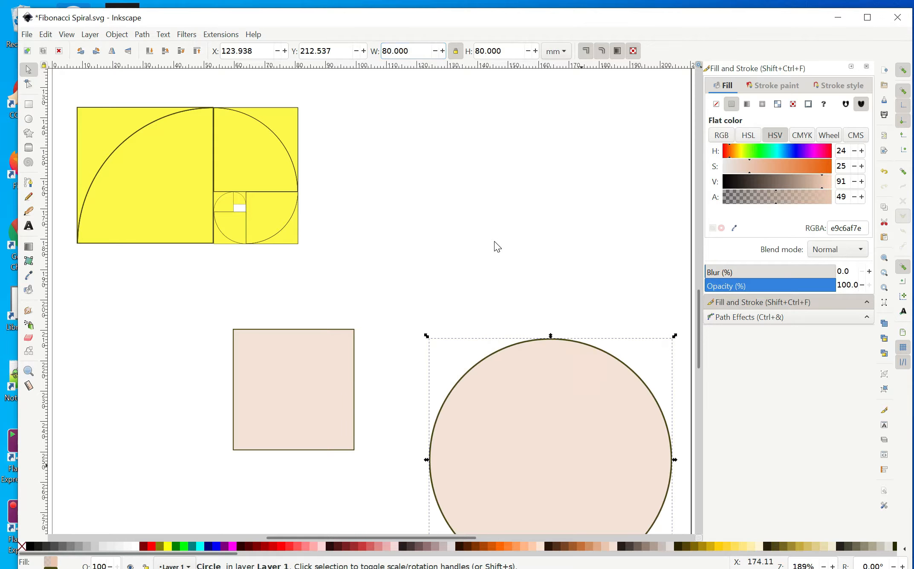
{"action": "left_click", "coordinate": [496, 247]}
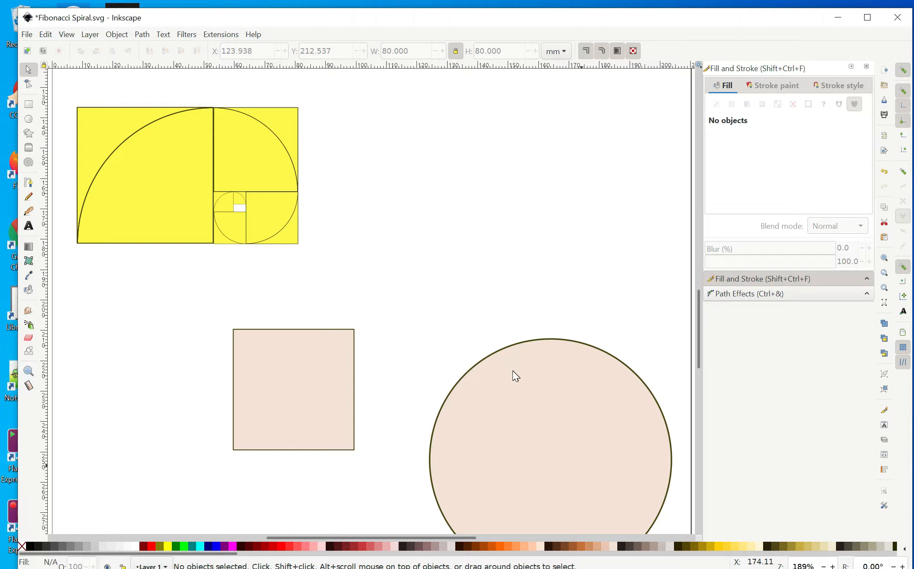
Move the circle over the square so the top-left corner of its bounding box meets the square's top-left corner
{"action": "left_click", "coordinate": [493, 468]}
{"action": "left_click_drag", "start_coordinate": [506, 397], "coordinate": [313, 334]}
{"action": "left_click_drag", "start_coordinate": [371, 383], "coordinate": [369, 375]}
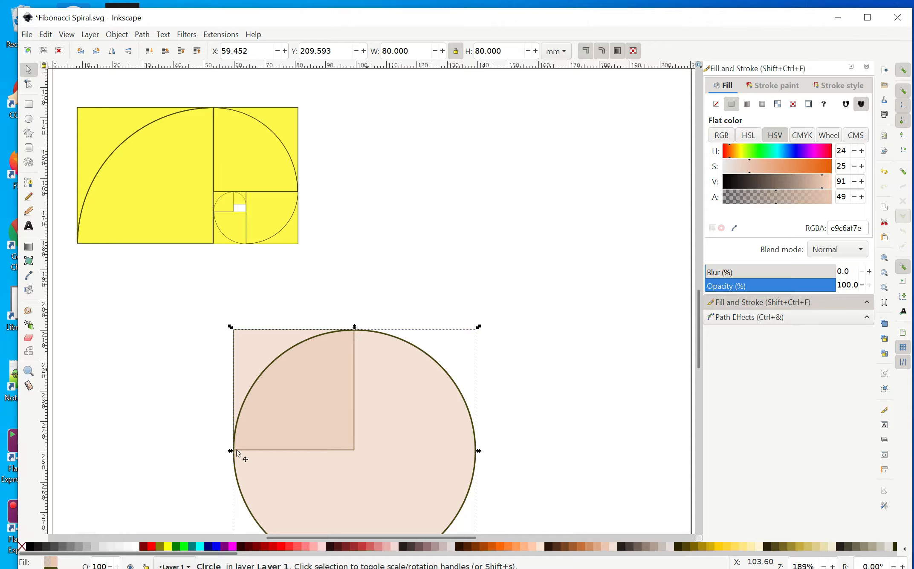
{"action": "left_click", "coordinate": [541, 330]}
Divide the square by the circle with Division, and combine the two resulting pieces into one path
{"action": "scroll", "coordinate": [540, 330], "scroll_direction": "down", "scroll_amount": 5}
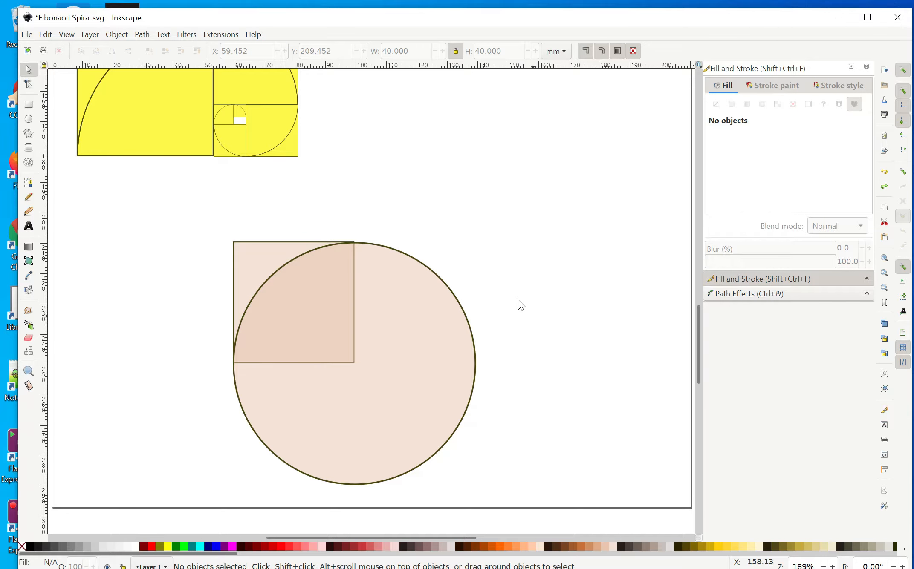
{"action": "left_click", "coordinate": [253, 267], "text": "shift"}
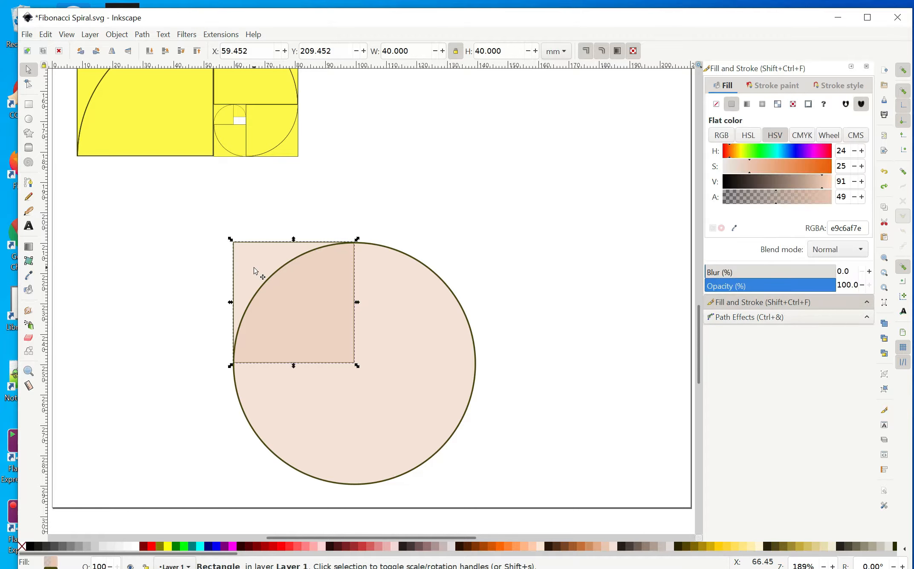
{"action": "left_click", "coordinate": [341, 400], "text": "shift"}
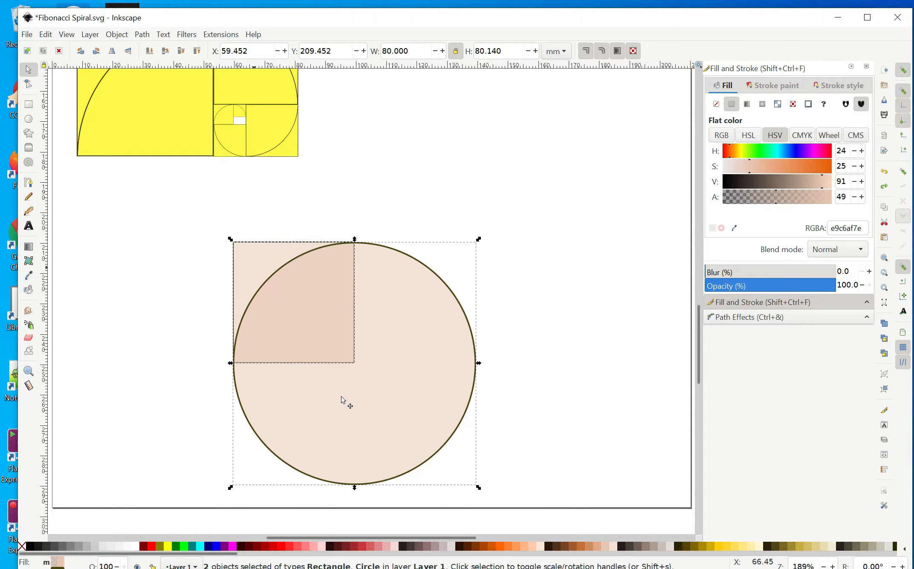
{"action": "left_click", "coordinate": [141, 35]}
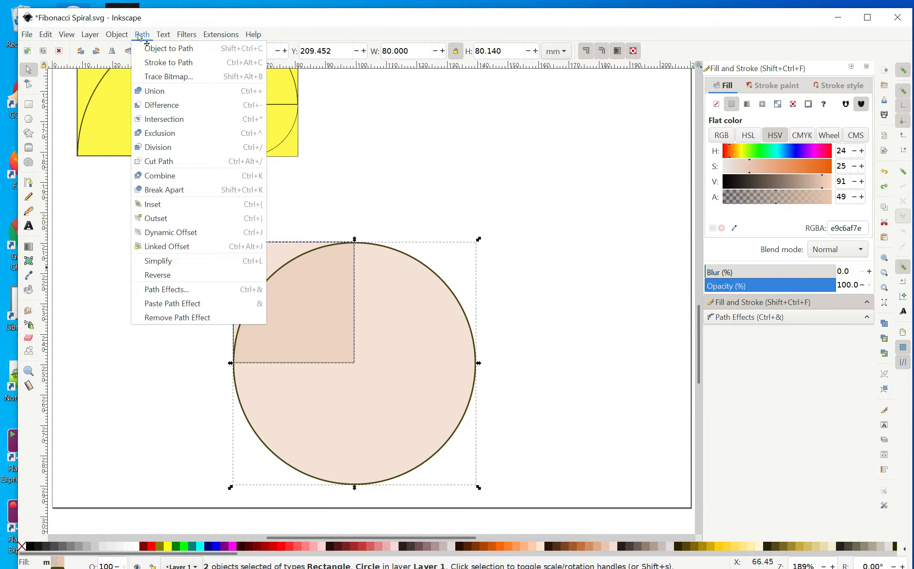
{"action": "left_click", "coordinate": [147, 147]}
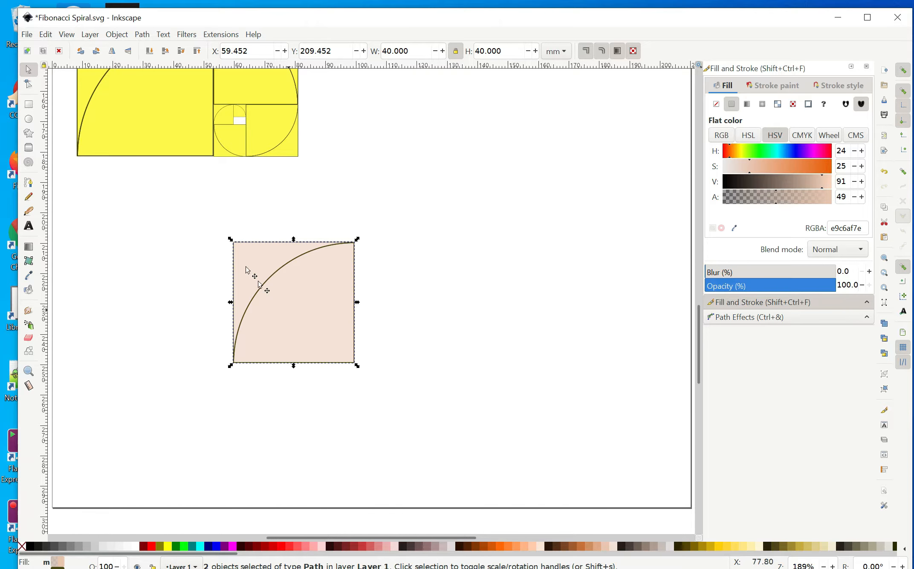
{"action": "left_click", "coordinate": [141, 39]}
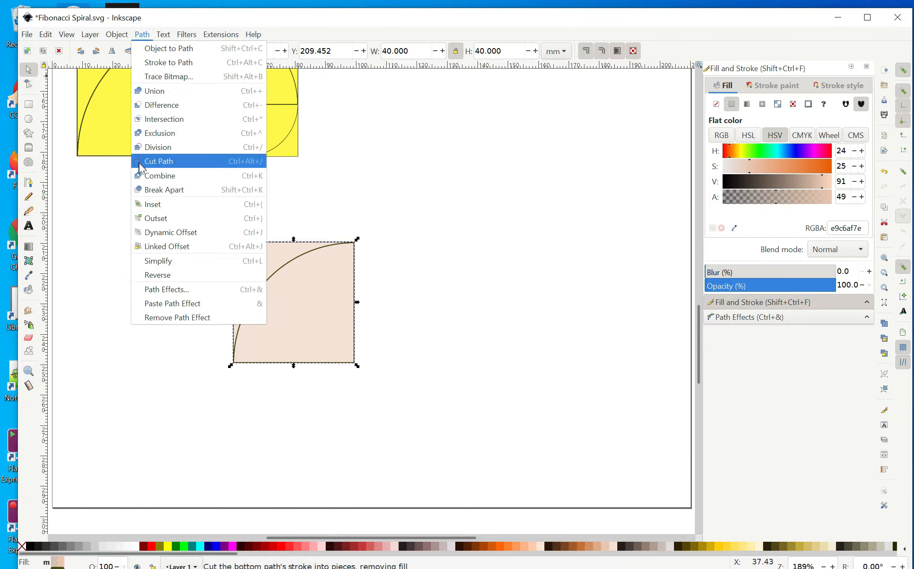
{"action": "left_click", "coordinate": [154, 182]}
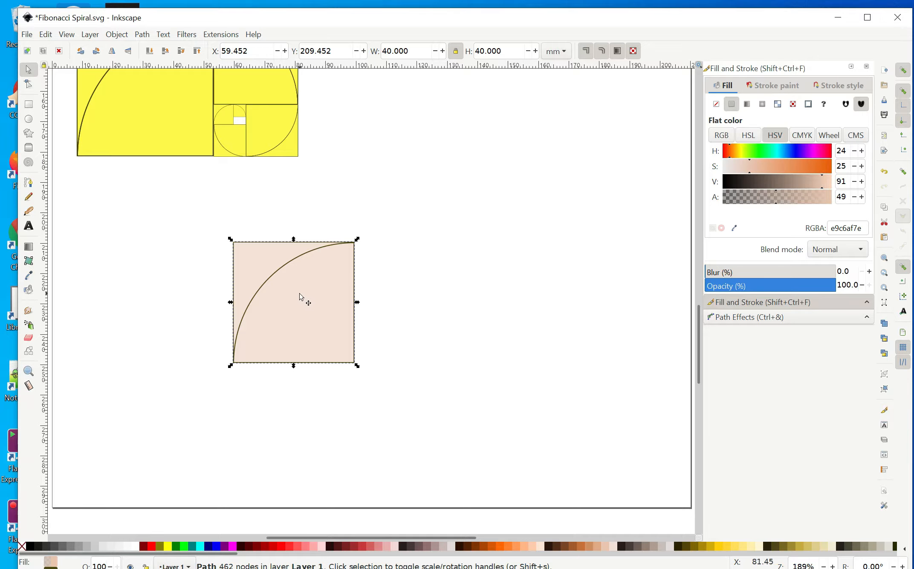
Duplicate the 40 mm square with its arc and rotate the copy 90° clockwise
{"action": "left_click", "coordinate": [44, 35]}
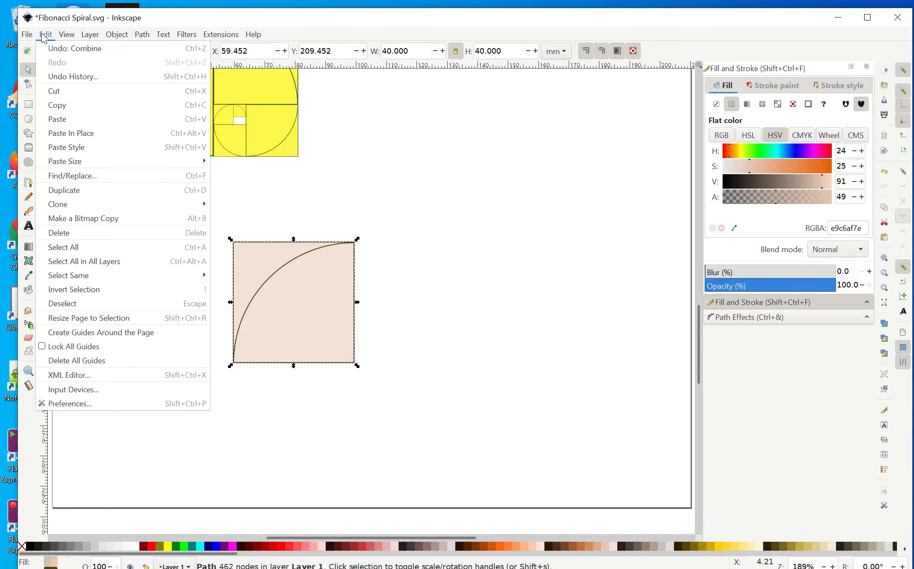
{"action": "left_click", "coordinate": [63, 193]}
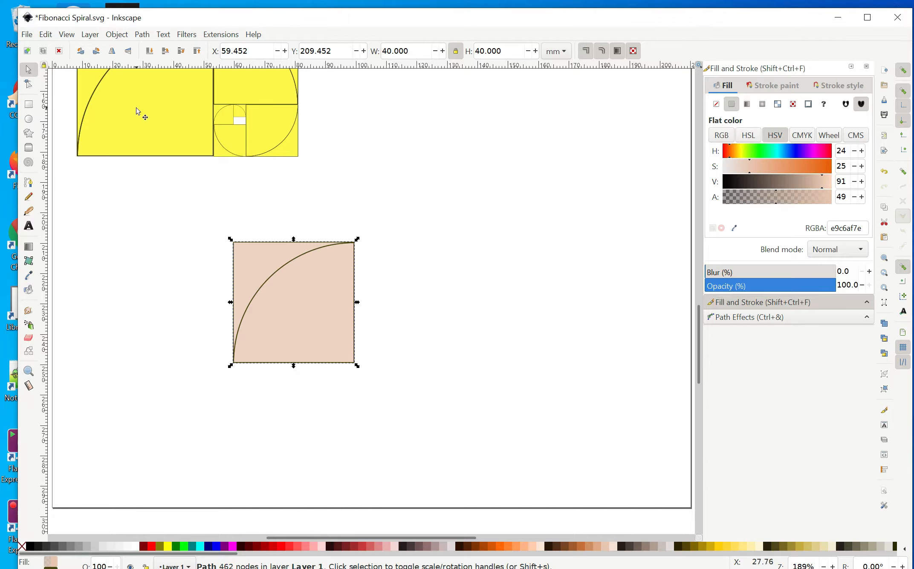
{"action": "left_click", "coordinate": [96, 52]}
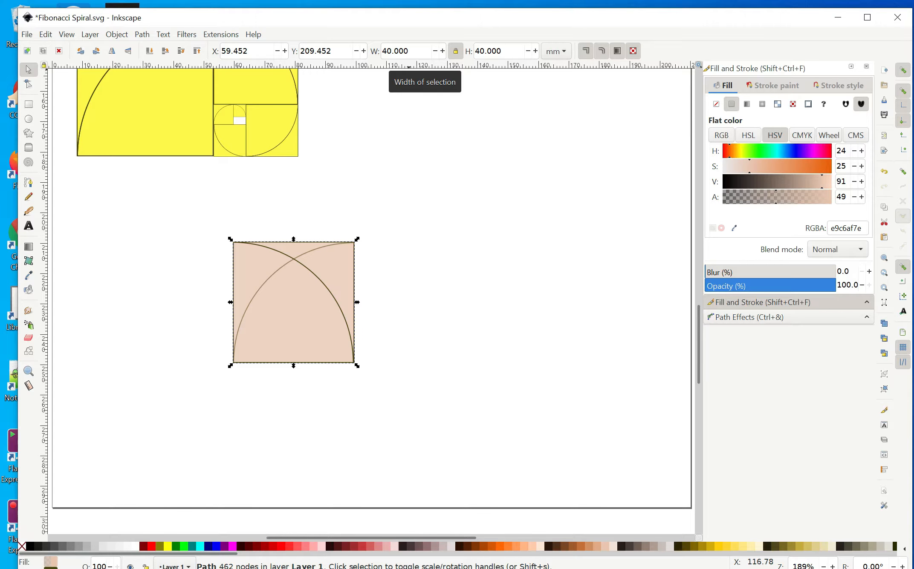
Shrink the rotated copy by dividing its width by 1.618, and place it against the large square's right edge, aligned at the top
{"action": "left_click", "coordinate": [408, 50]}
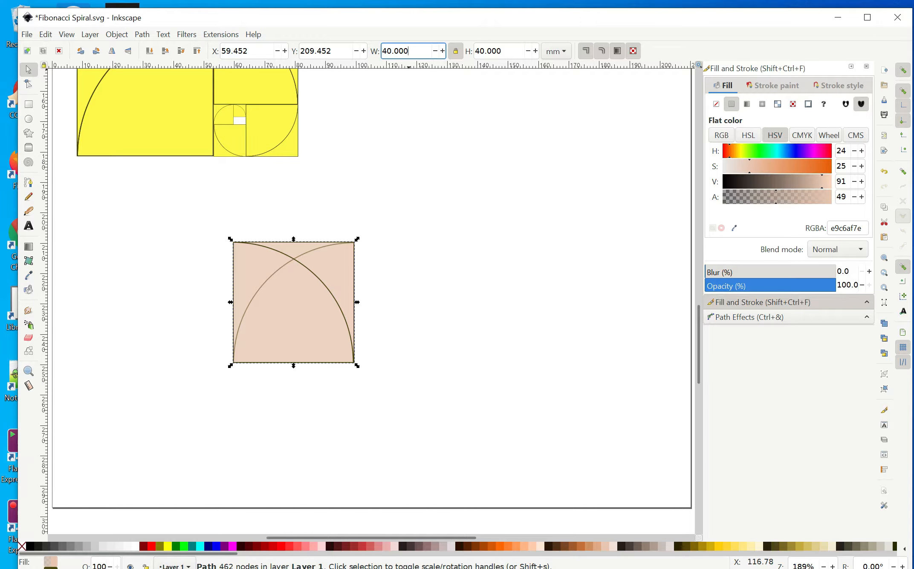
{"action": "type", "text": "/1.618"}
{"action": "key", "text": "Return"}
{"action": "key", "text": "Escape"}
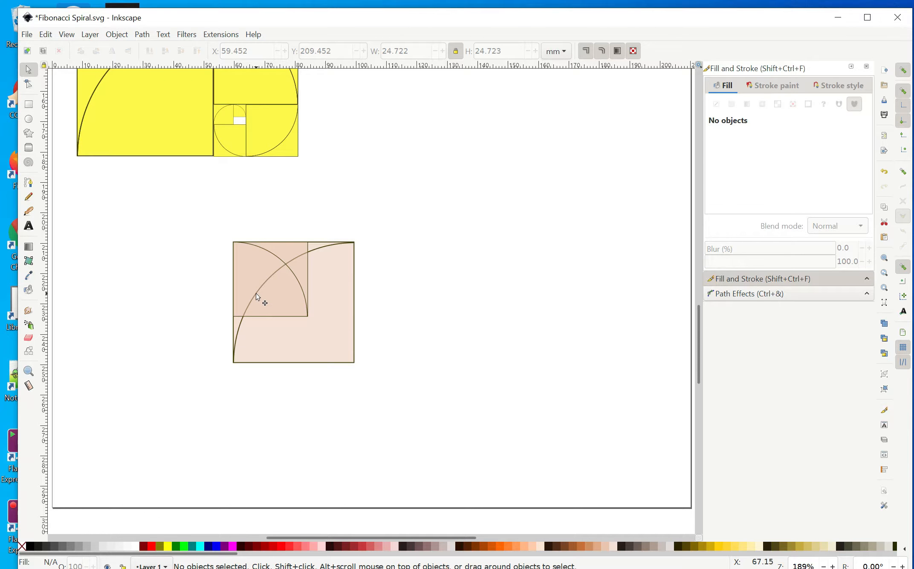
{"action": "left_click", "coordinate": [274, 294]}
{"action": "left_click_drag", "start_coordinate": [275, 294], "coordinate": [401, 298]}
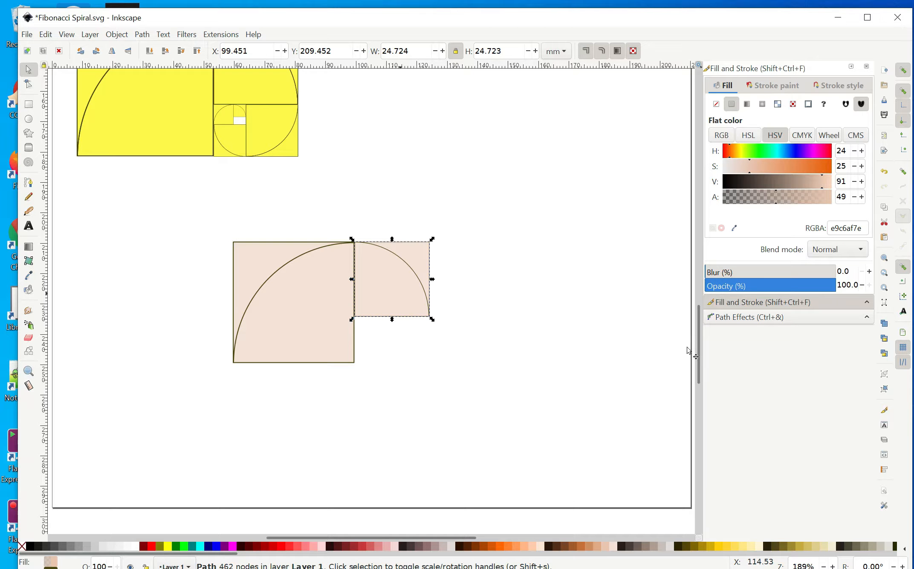
Duplicate the second, smaller square with its arc and rotate the copy 90° clockwise
{"action": "scroll", "coordinate": [699, 350], "scroll_direction": "up", "scroll_amount": 4}
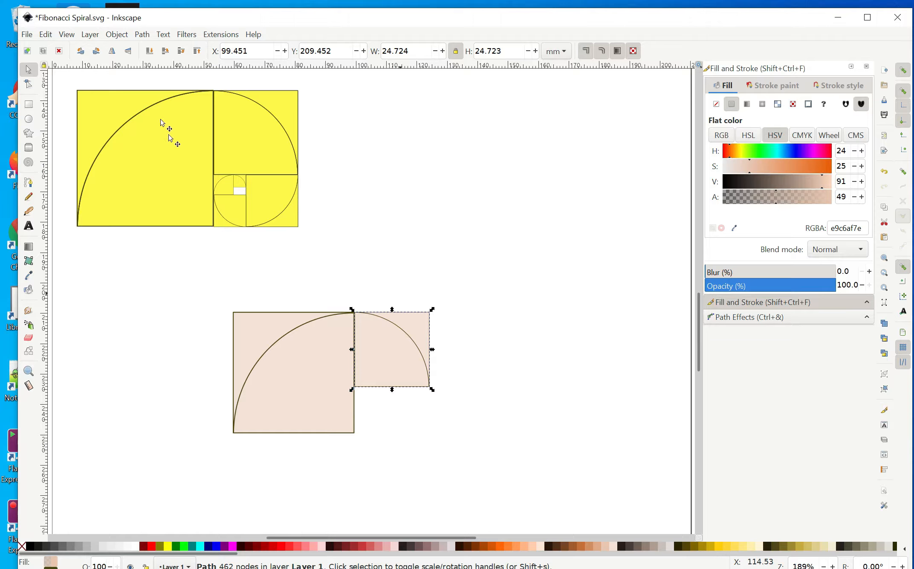
{"action": "left_click", "coordinate": [46, 34]}
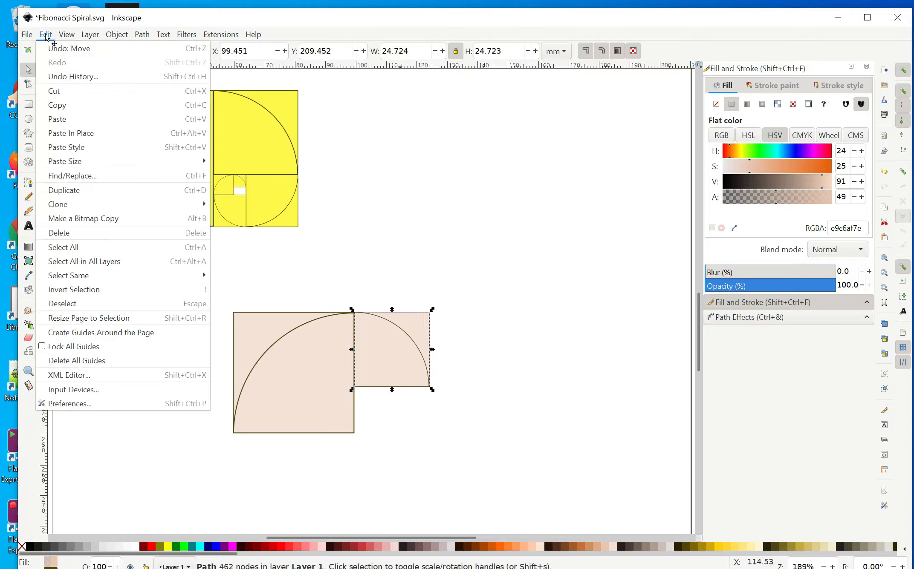
{"action": "left_click", "coordinate": [69, 192]}
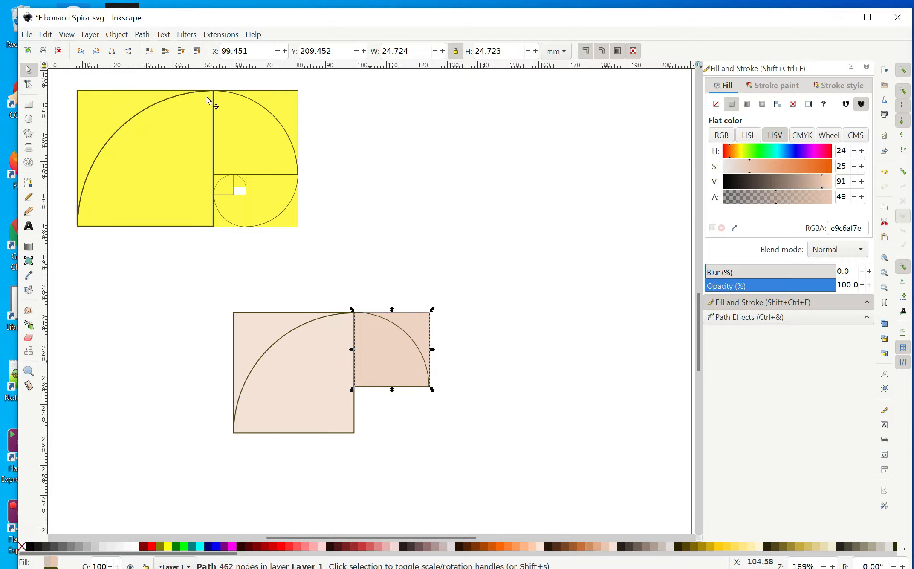
{"action": "left_click", "coordinate": [97, 53]}
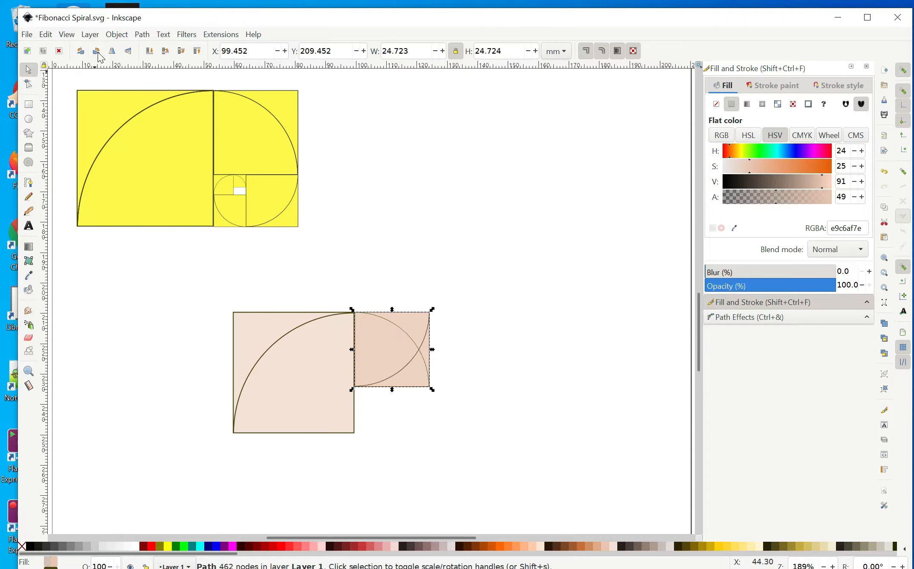
Shrink the third square by dividing its width by 1.618, with its proportions locked
{"action": "left_click", "coordinate": [414, 54]}
{"action": "type", "text": "/1.6"}
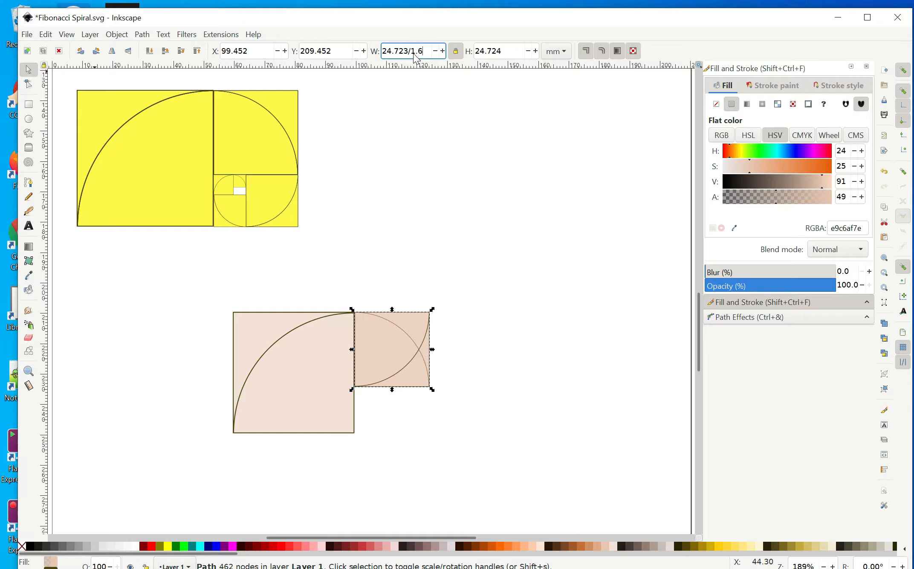
{"action": "type", "text": "18"}
{"action": "key", "text": "Return"}
{"action": "left_click", "coordinate": [510, 408]}
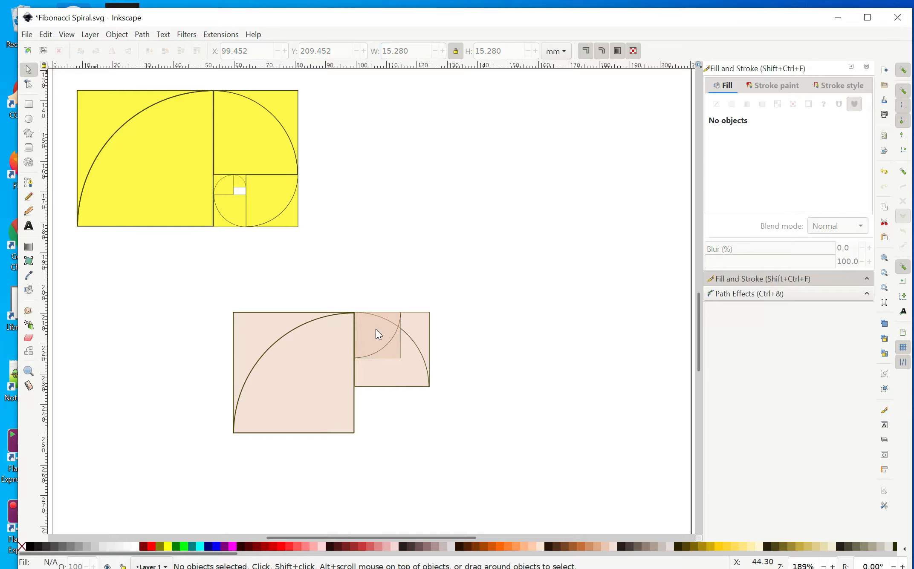
Move the third square directly below the second one, with their right edges aligned so the arcs join
{"action": "left_click", "coordinate": [384, 346]}
{"action": "left_click_drag", "start_coordinate": [385, 346], "coordinate": [422, 418]}
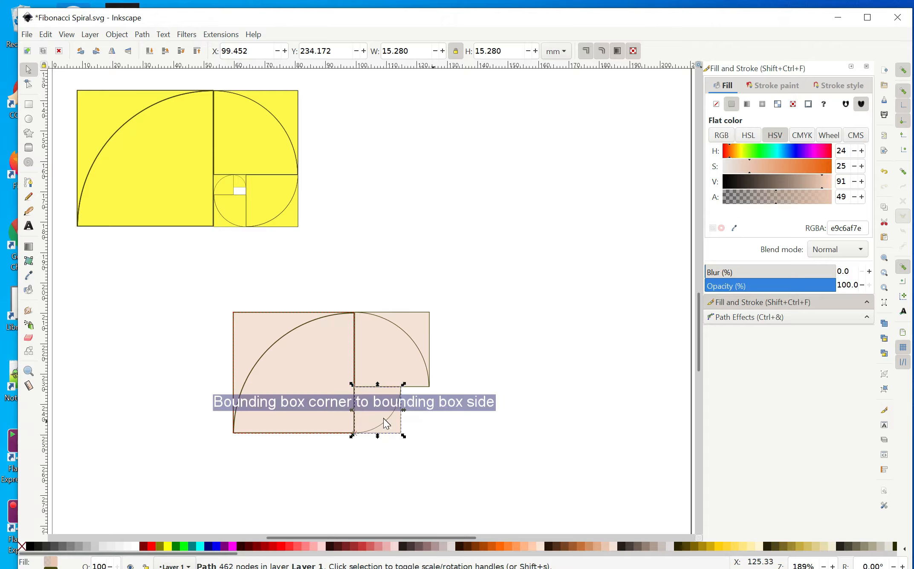
{"action": "left_click", "coordinate": [443, 439]}
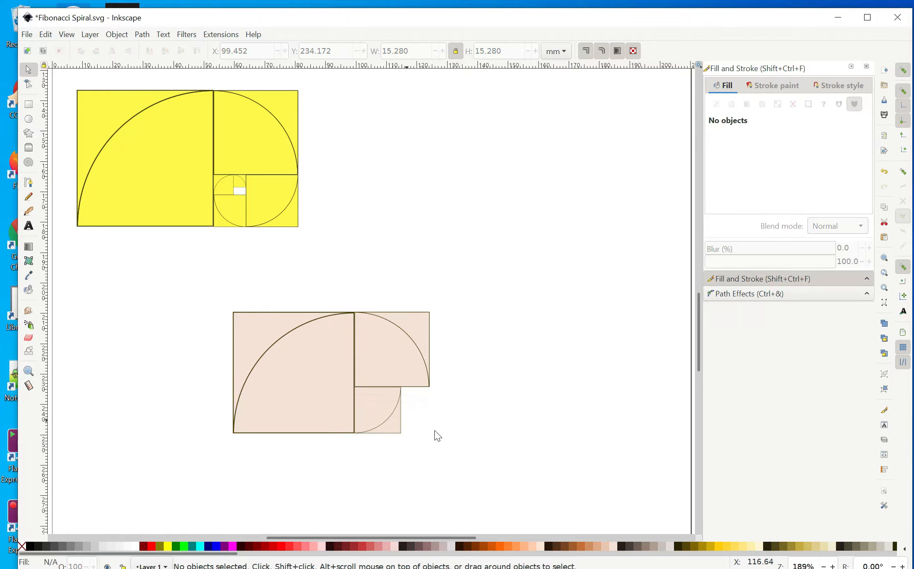
{"action": "left_click_drag", "start_coordinate": [381, 409], "coordinate": [400, 411]}
{"action": "left_click", "coordinate": [494, 439]}
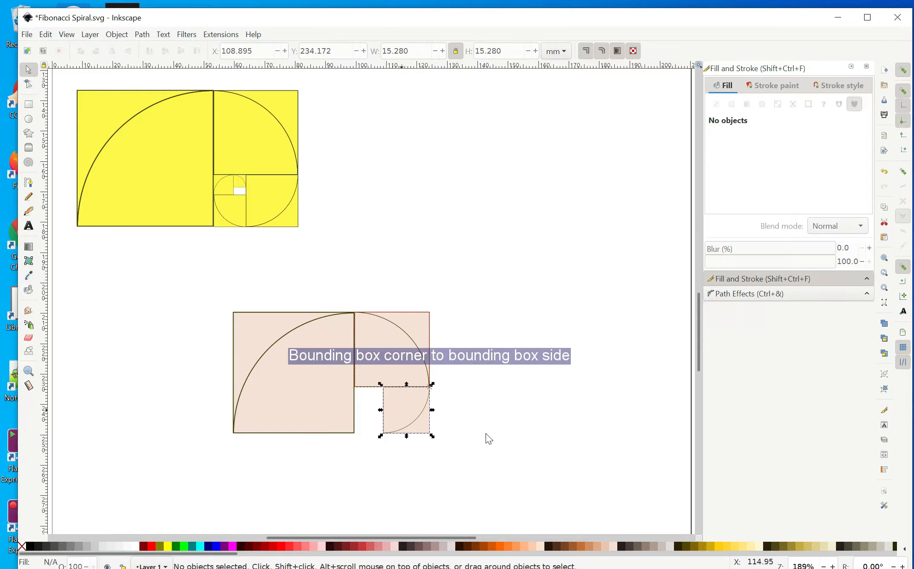
Duplicate the third square with its arc and rotate the copy 90° clockwise
{"action": "left_click", "coordinate": [408, 419]}
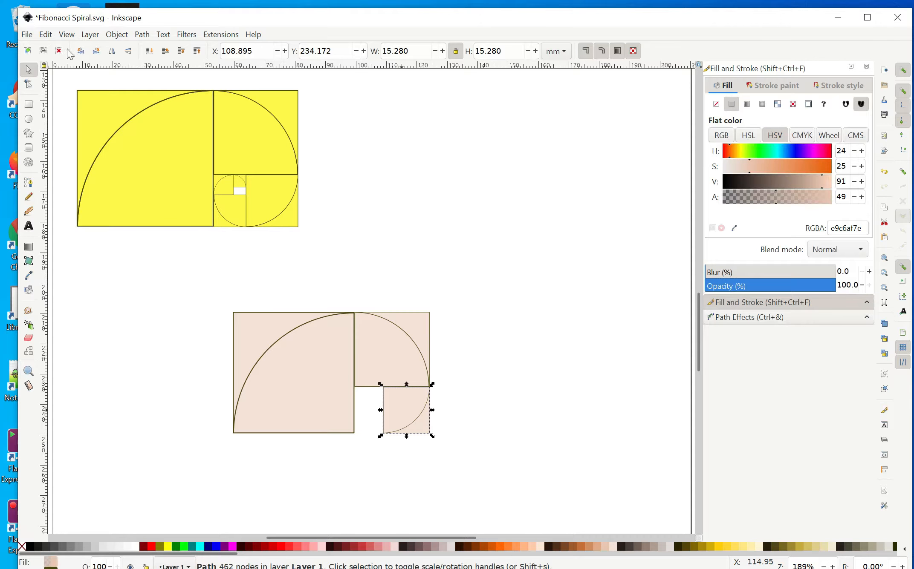
{"action": "left_click", "coordinate": [45, 36]}
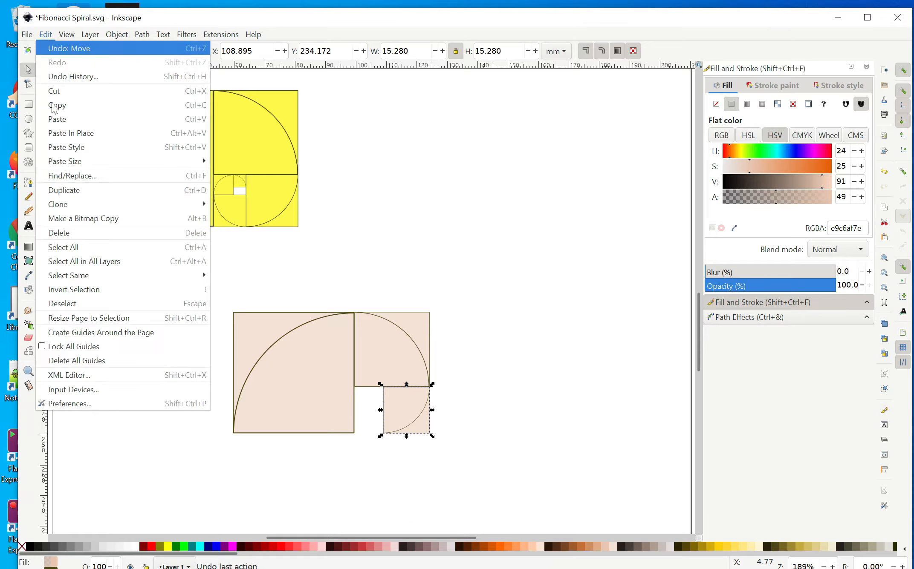
{"action": "left_click", "coordinate": [66, 191]}
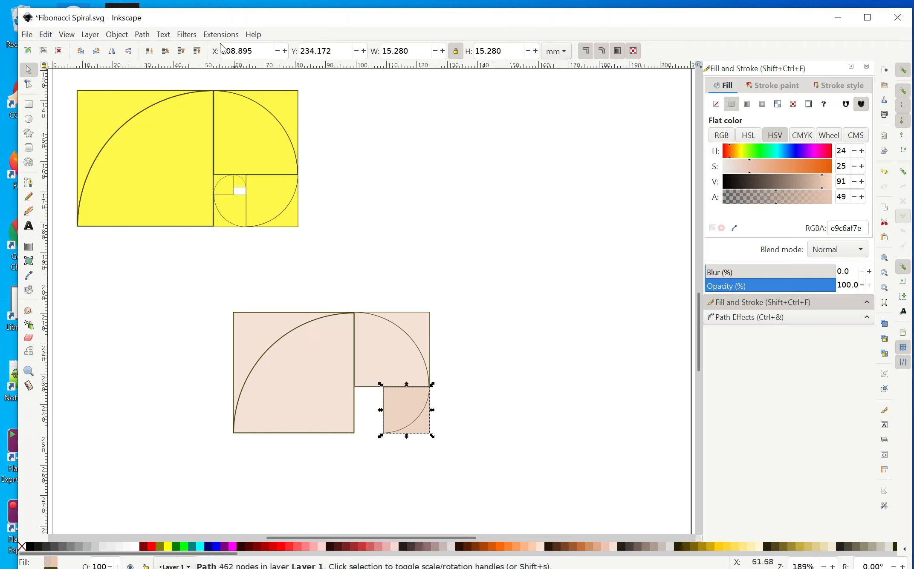
{"action": "left_click", "coordinate": [97, 52]}
Shrink the fourth square by dividing its width by 1.618, and place it against the third square's left edge, aligned at the bottom
{"action": "left_click", "coordinate": [411, 55]}
{"action": "type", "text": "/1.61"}
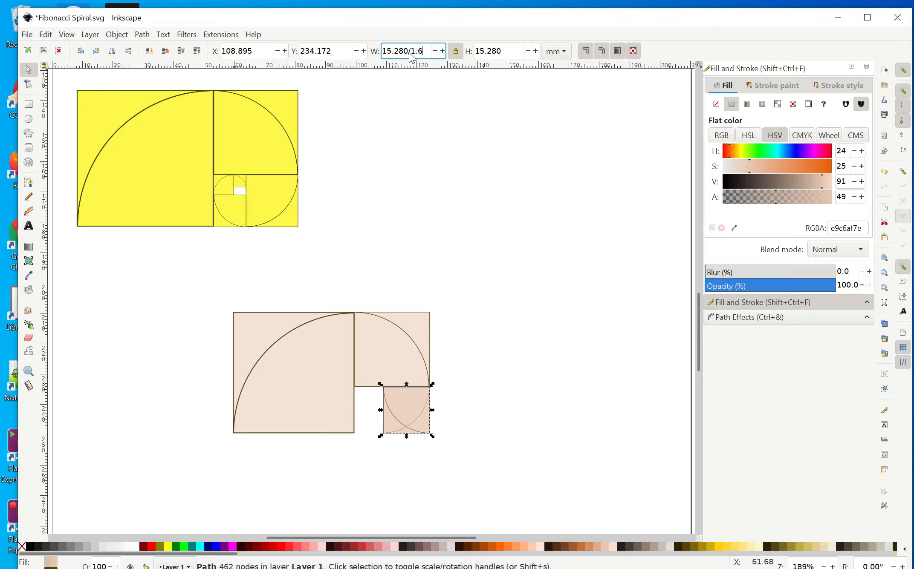
{"action": "type", "text": "8"}
{"action": "key", "text": "Return"}
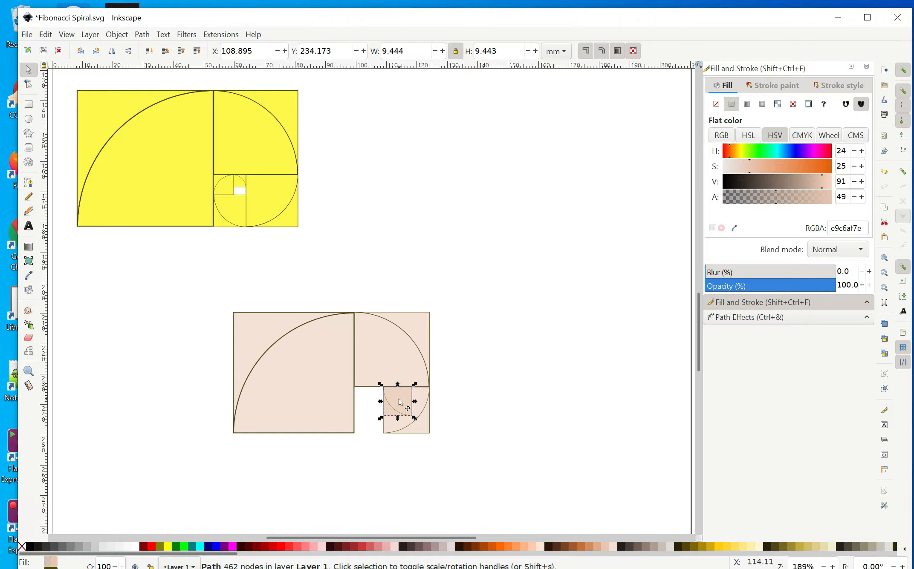
{"action": "key", "text": "ctrl"}
{"action": "left_click_drag", "start_coordinate": [401, 403], "coordinate": [369, 431]}
{"action": "left_click", "coordinate": [479, 422]}
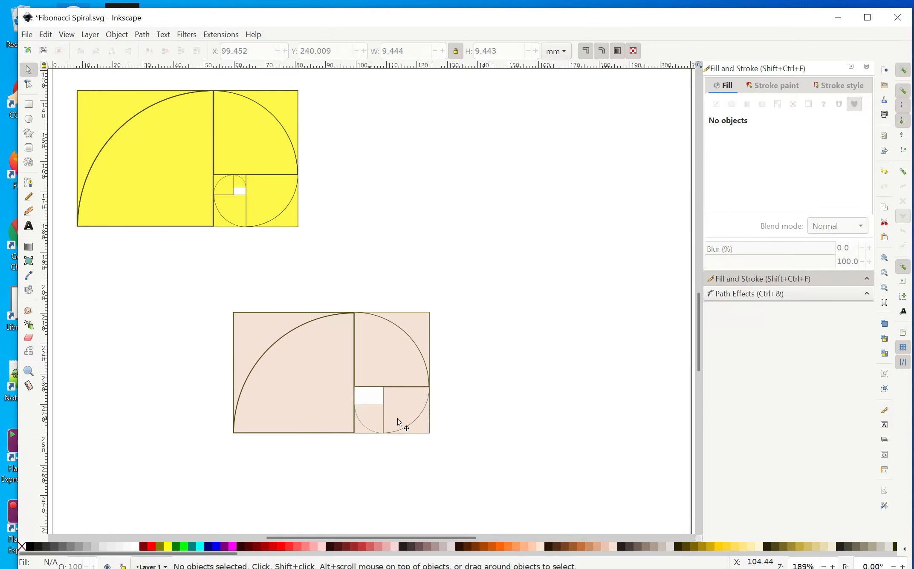
Duplicate the fourth square with its arc and rotate the copy 90° clockwise
{"action": "left_click", "coordinate": [371, 426]}
{"action": "left_click", "coordinate": [44, 34]}
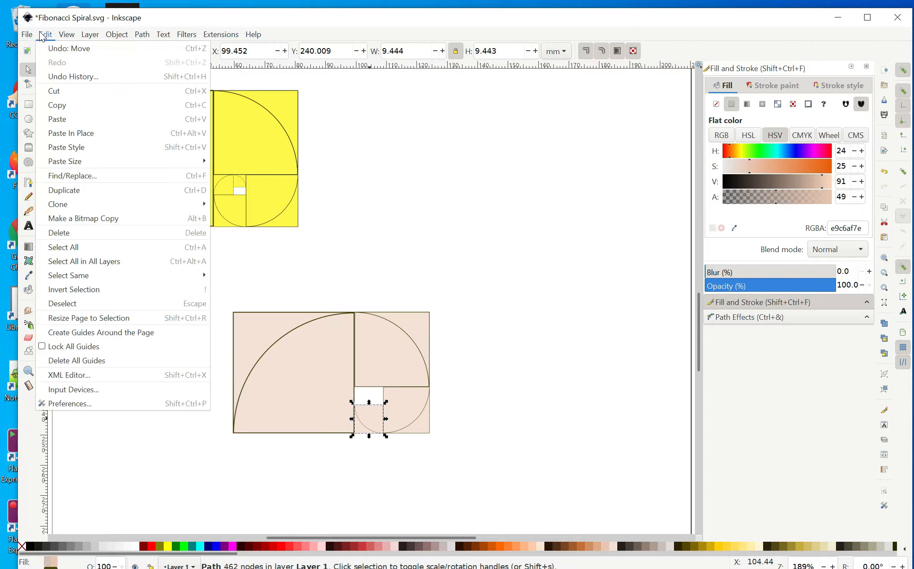
{"action": "left_click", "coordinate": [70, 196]}
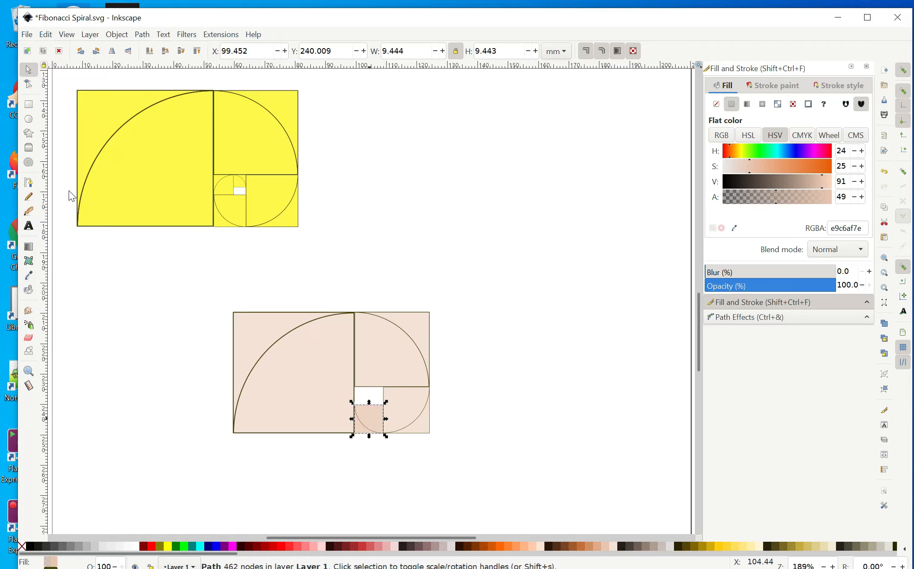
{"action": "left_click", "coordinate": [99, 57]}
Shrink the fifth square by dividing its width by 1.618, and place it directly above the fourth one, with their left edges aligned
{"action": "left_click", "coordinate": [406, 54]}
{"action": "type", "text": "/"}
{"action": "type", "text": "1."}
{"action": "type", "text": "61"}
{"action": "type", "text": "8"}
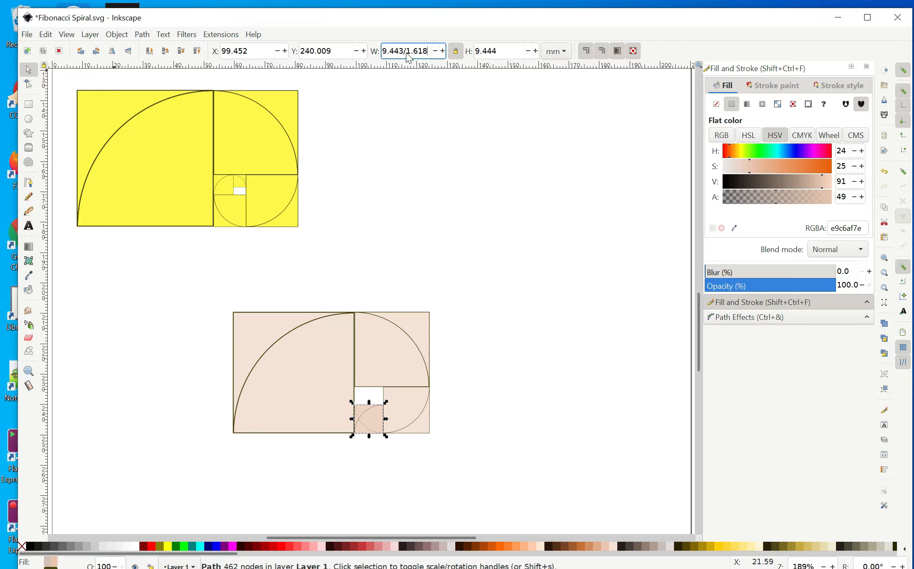
{"action": "left_click", "coordinate": [471, 405]}
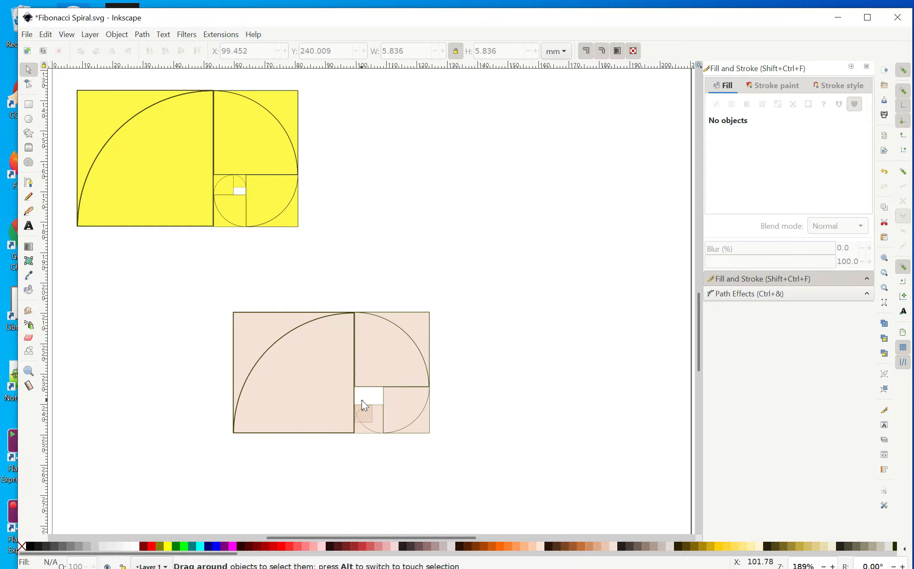
{"action": "left_click", "coordinate": [368, 416]}
{"action": "left_click_drag", "start_coordinate": [368, 417], "coordinate": [363, 403]}
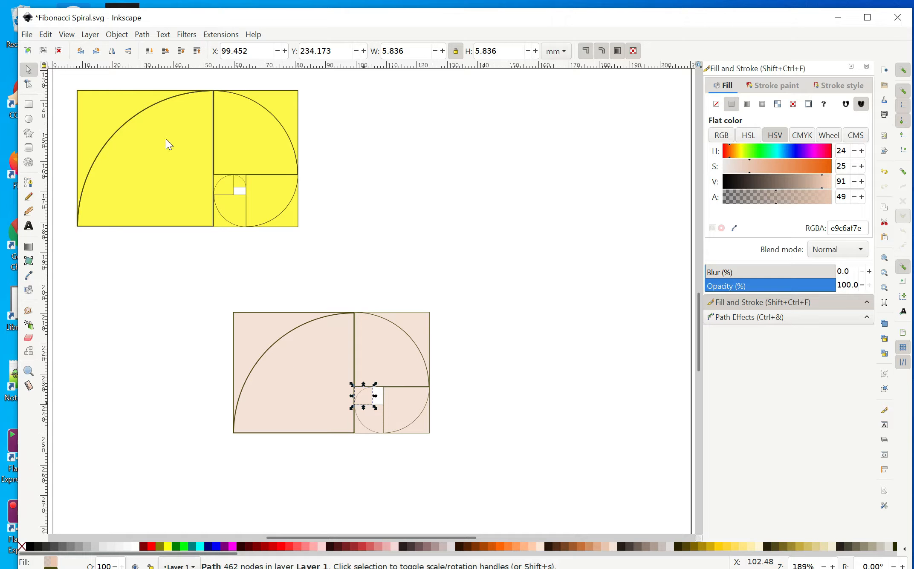
Duplicate the fifth square with its arc and rotate the copy 90° clockwise
{"action": "left_click", "coordinate": [50, 36]}
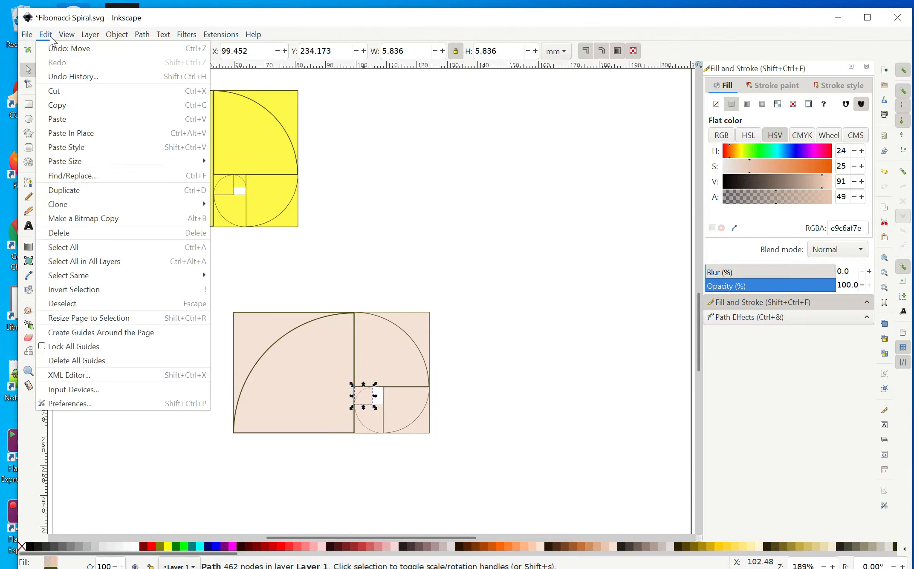
{"action": "left_click", "coordinate": [64, 190]}
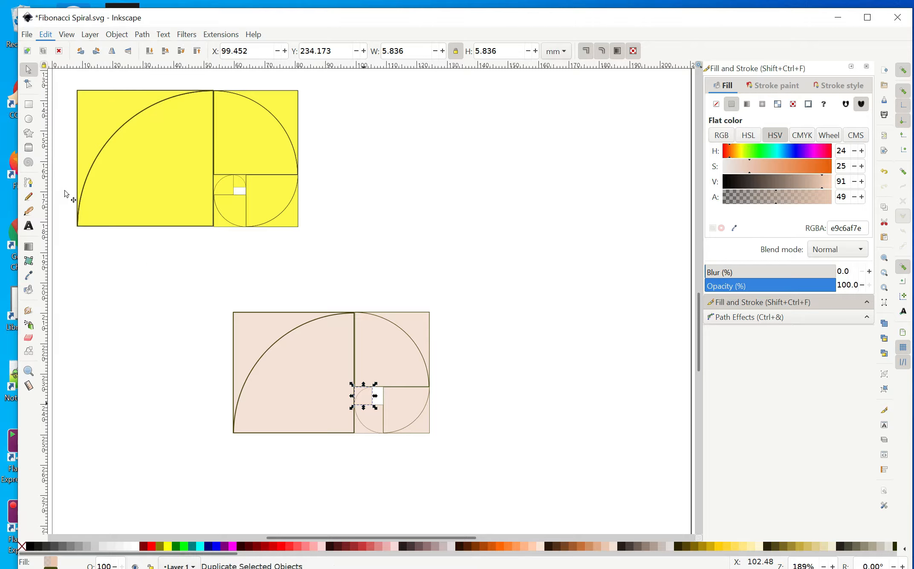
{"action": "left_click", "coordinate": [100, 50]}
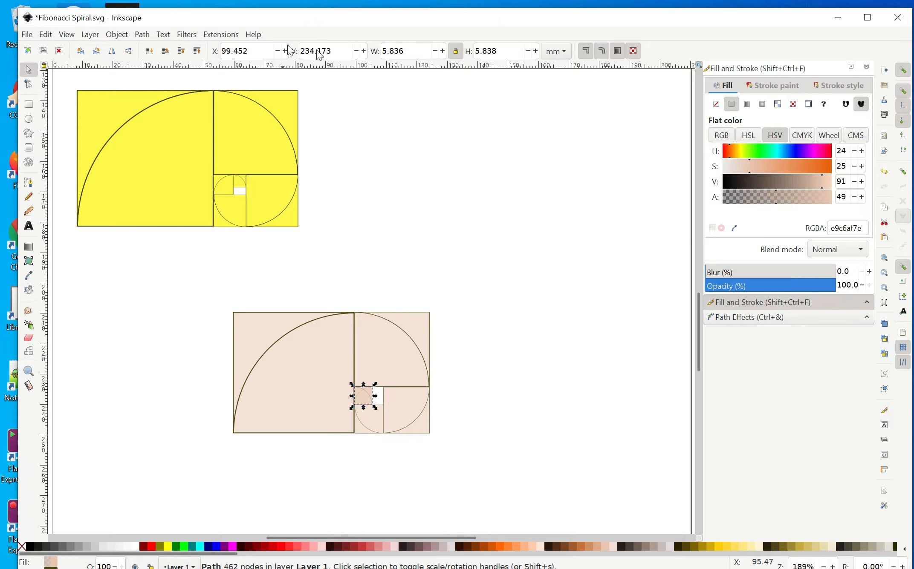
Shrink the sixth square by dividing its width by 1.618, and place it in the gap against the fifth square's right edge, aligned at the top
{"action": "left_click", "coordinate": [405, 53]}
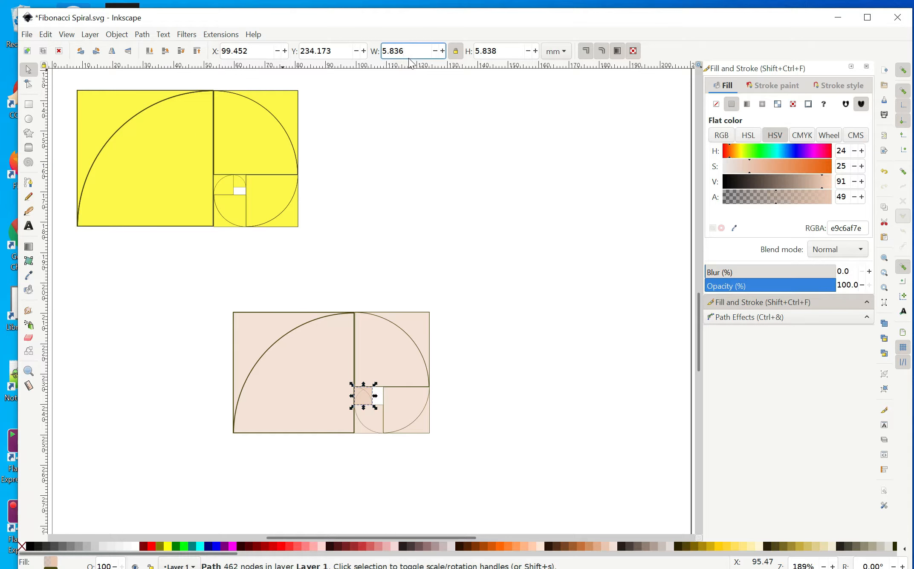
{"action": "type", "text": "/1.618"}
{"action": "key", "text": "Return"}
{"action": "key", "text": "Escape"}
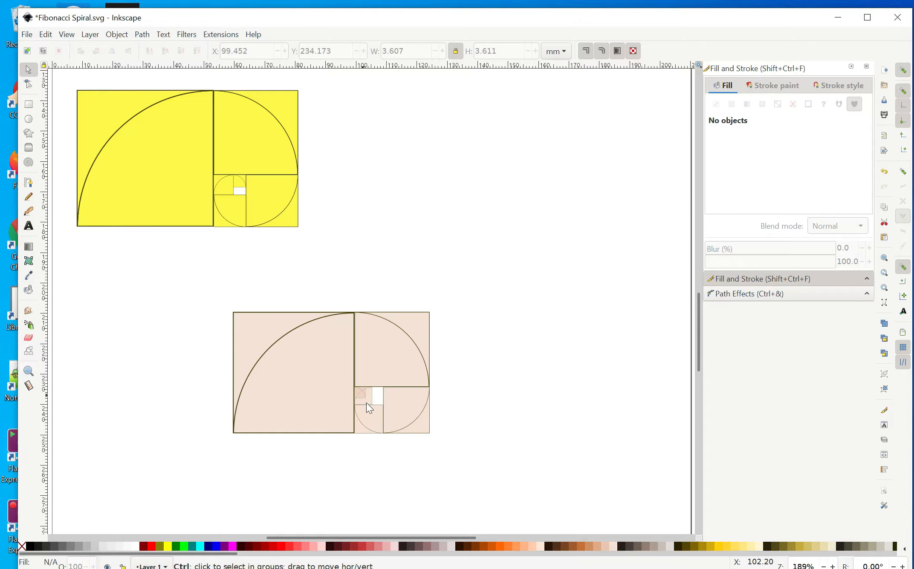
{"action": "left_click", "coordinate": [358, 395], "text": "ctrl"}
{"action": "left_click_drag", "start_coordinate": [358, 395], "coordinate": [378, 394]}
{"action": "left_click", "coordinate": [497, 436]}
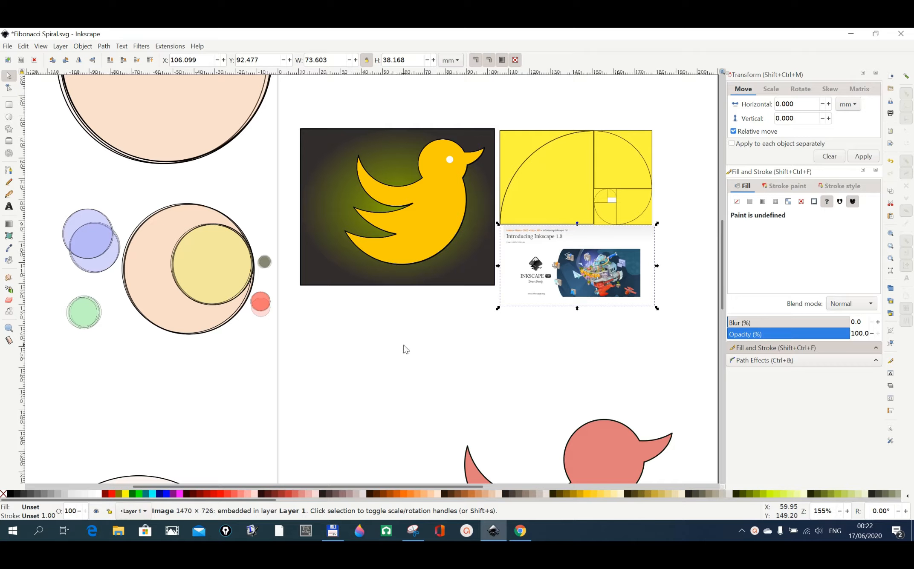
Examine the finished bird logo, the sets of nested circles beside the page and the available path operations
{"action": "scroll", "coordinate": [405, 349], "scroll_direction": "down", "scroll_amount": 10}
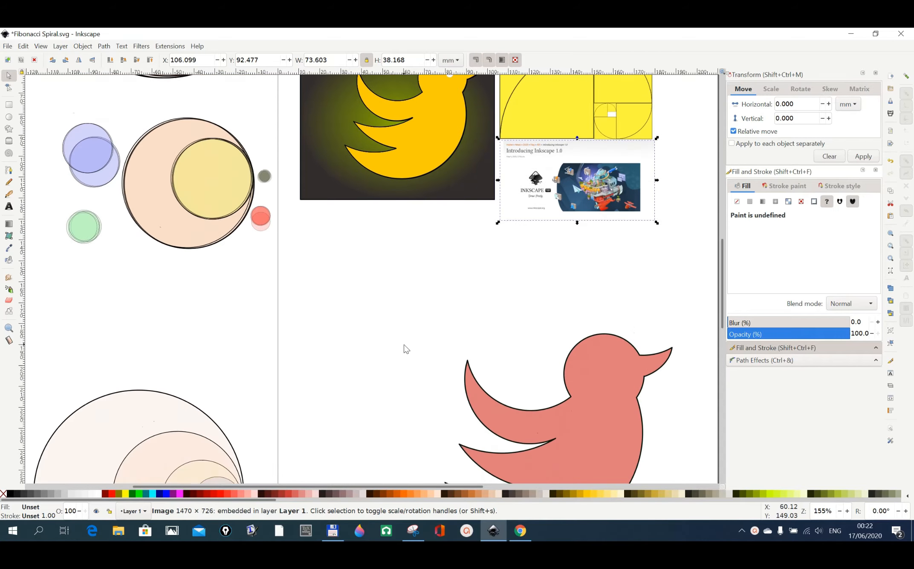
{"action": "scroll", "coordinate": [405, 348], "scroll_direction": "down", "scroll_amount": 2}
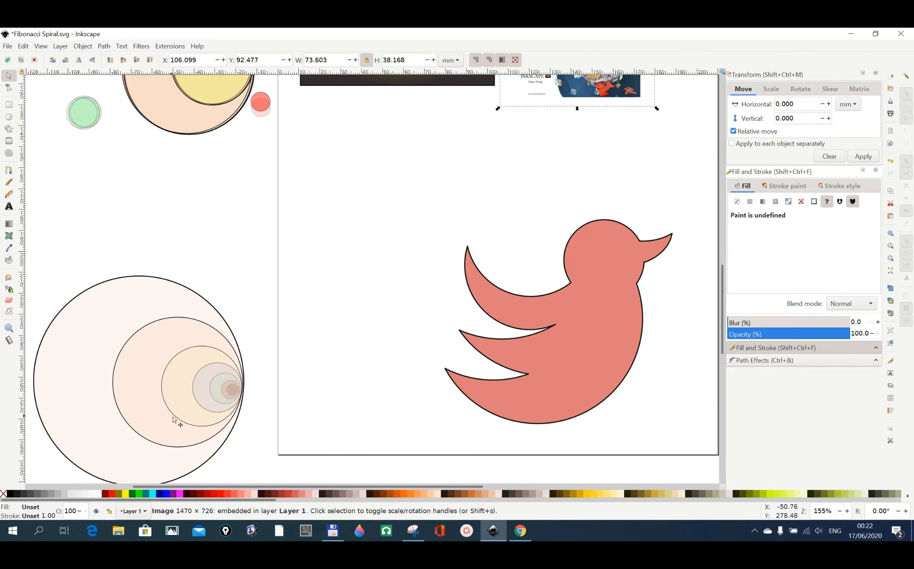
{"action": "scroll", "coordinate": [274, 446], "scroll_direction": "down", "scroll_amount": 2}
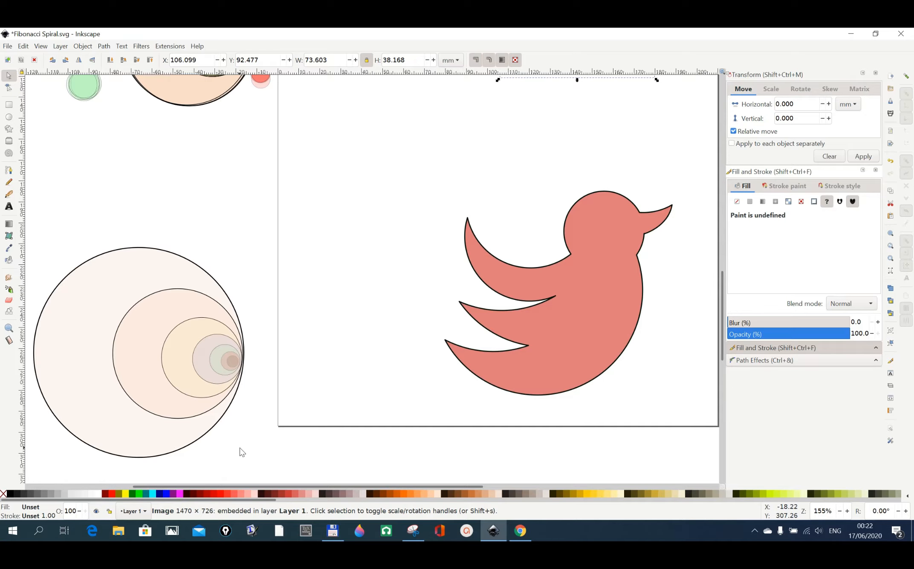
{"action": "scroll", "coordinate": [434, 308], "scroll_direction": "up", "scroll_amount": 5}
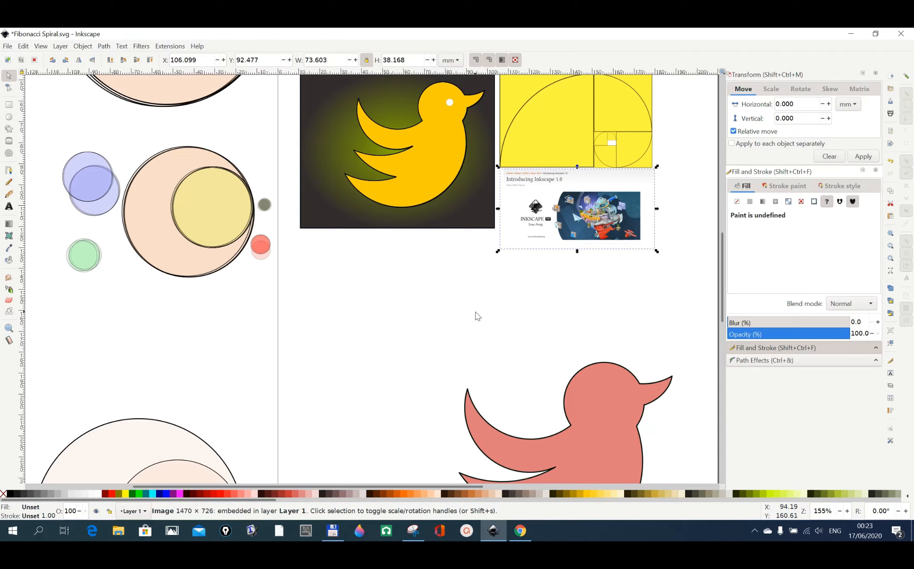
{"action": "left_click", "coordinate": [82, 46]}
{"action": "mouse_move", "coordinate": [104, 47]}
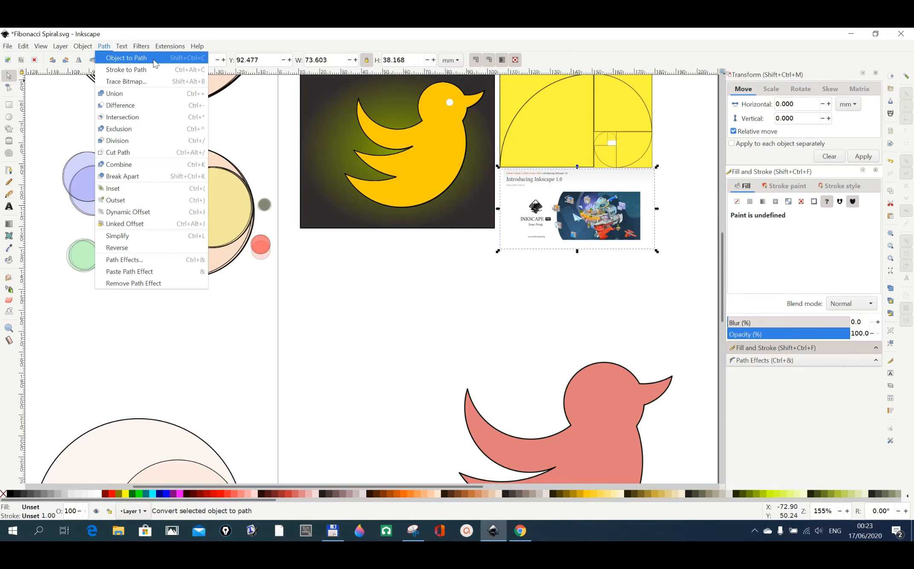
{"action": "left_click", "coordinate": [105, 48]}
{"action": "left_click", "coordinate": [105, 48]}
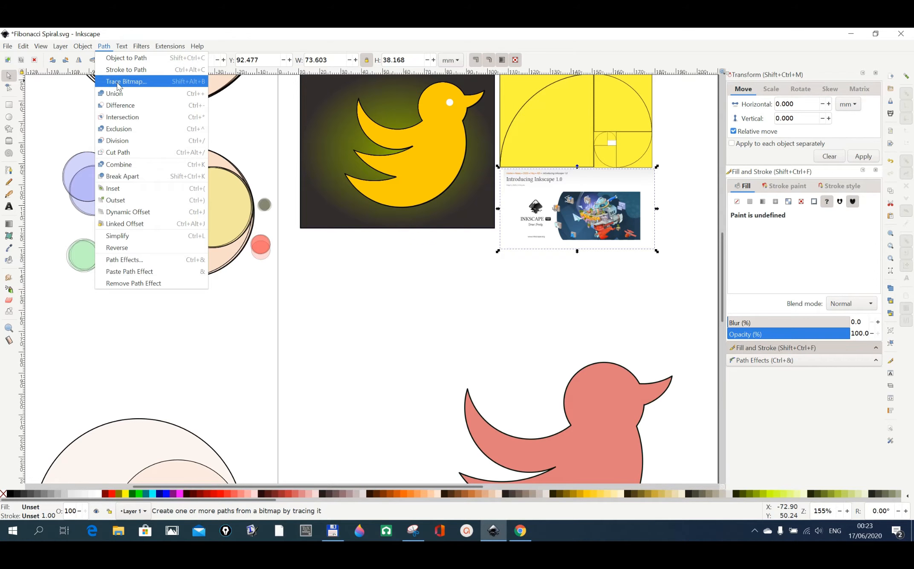
{"action": "left_click", "coordinate": [341, 355]}
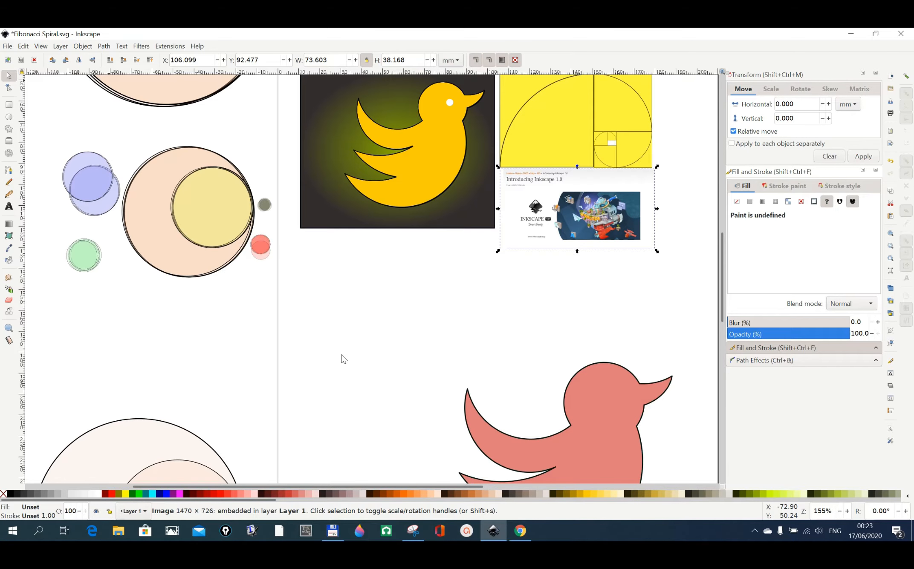
Move the red bird up and left into the empty area below the dark bird logo, at about X 27, Y 137 mm
{"action": "scroll", "coordinate": [342, 354], "scroll_direction": "down", "scroll_amount": 5}
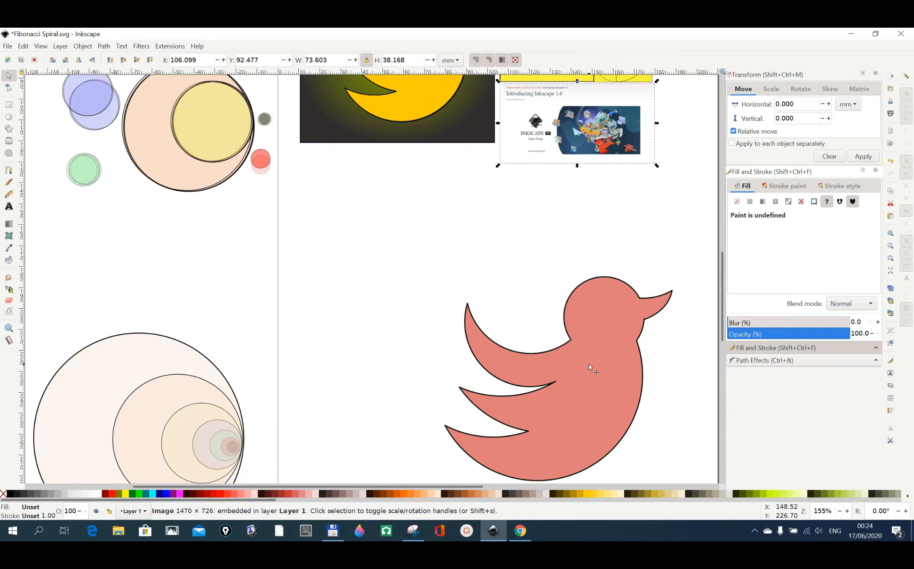
{"action": "left_click_drag", "start_coordinate": [577, 350], "coordinate": [490, 278]}
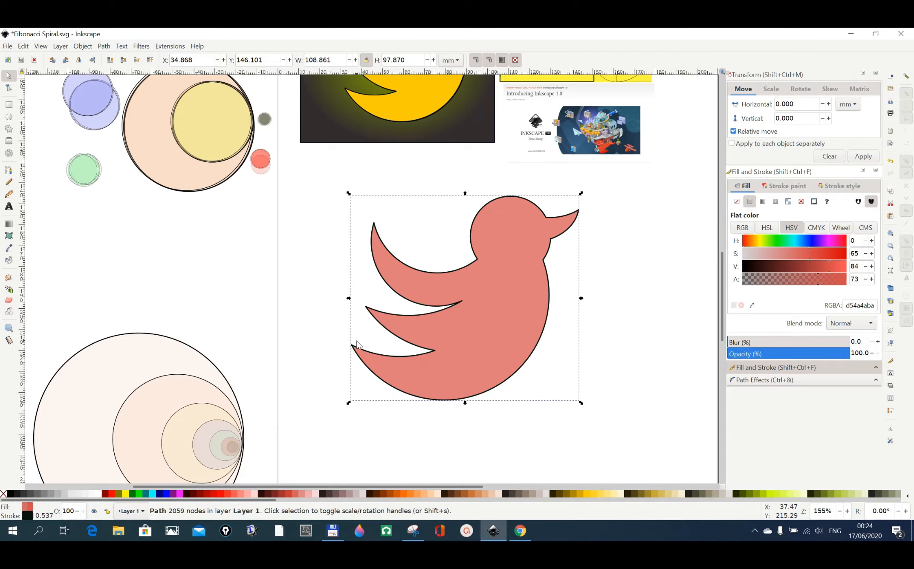
{"action": "left_click_drag", "start_coordinate": [476, 308], "coordinate": [462, 291]}
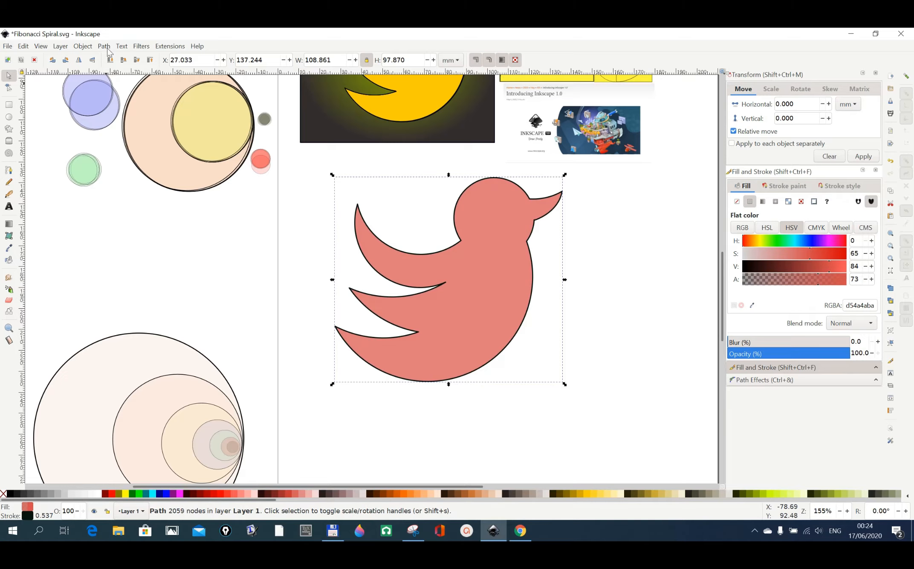
Draw a perfect circle with a radius of about 31.4 mm over the red bird's wings
{"action": "left_click", "coordinate": [8, 118]}
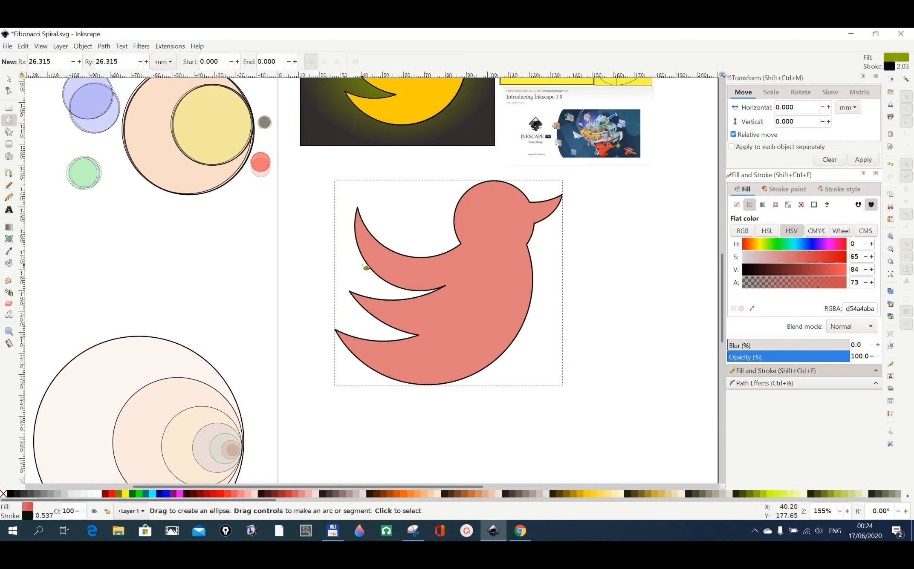
{"action": "key", "text": "ctrl"}
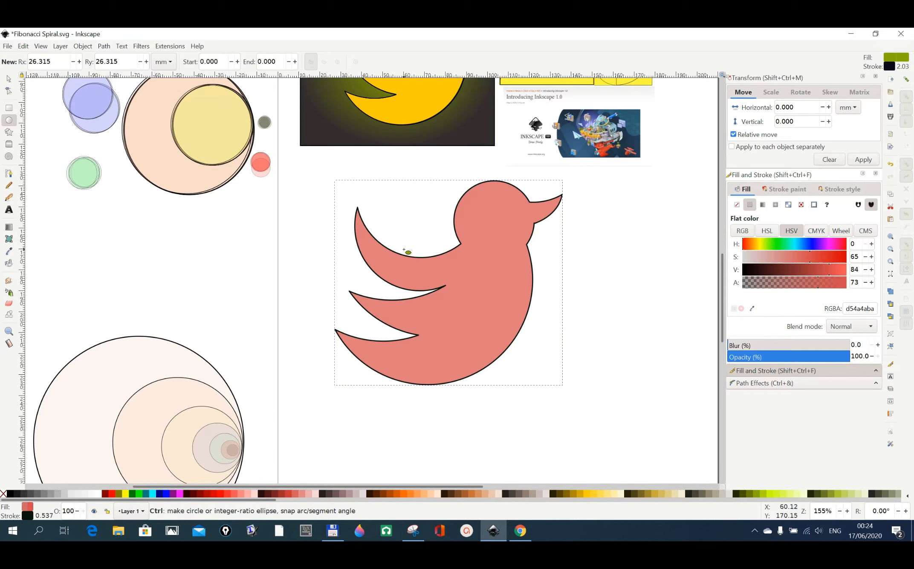
{"action": "left_click_drag", "start_coordinate": [325, 247], "coordinate": [475, 379]}
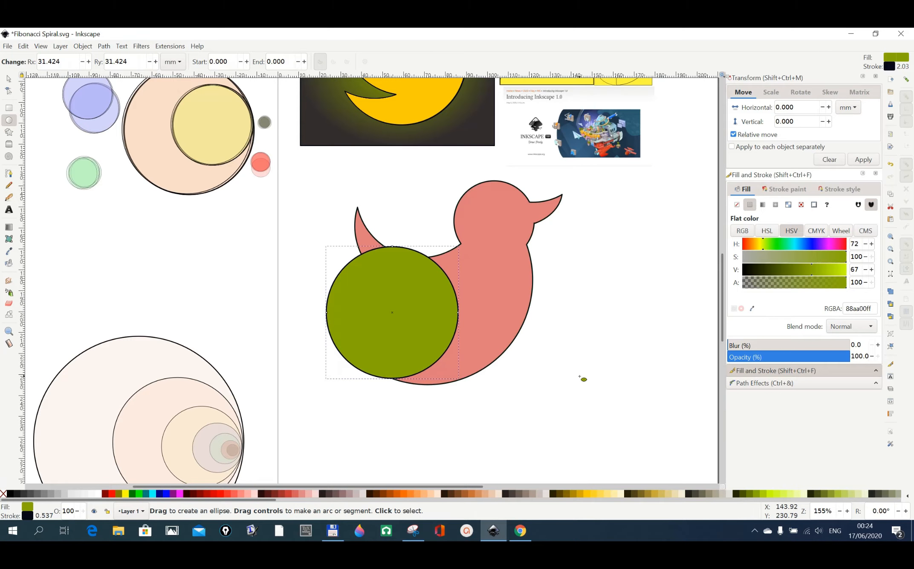
{"action": "key", "text": "Escape"}
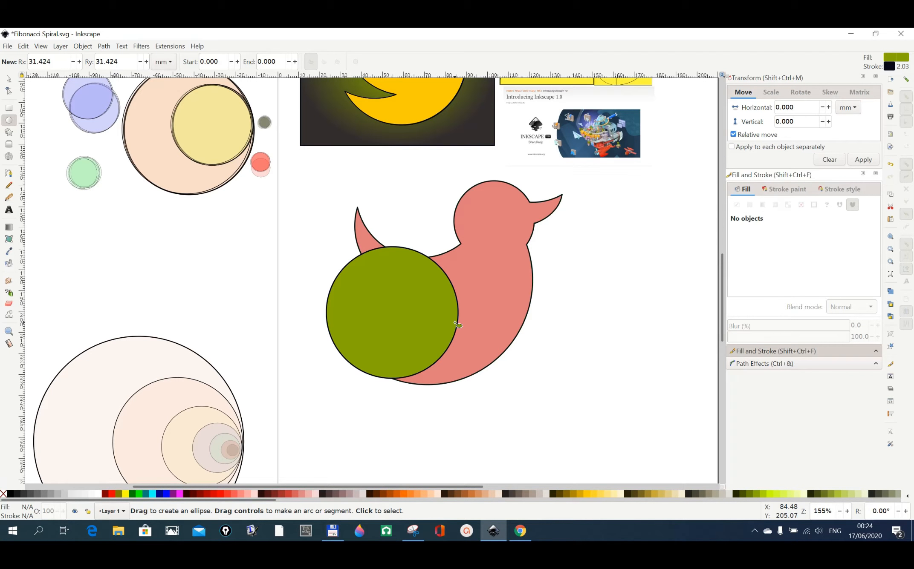
Make the green circle's fill semi-transparent by setting its alpha to 55
{"action": "left_click", "coordinate": [8, 78]}
{"action": "left_click", "coordinate": [409, 313]}
{"action": "left_click_drag", "start_coordinate": [846, 280], "coordinate": [799, 280]}
Enlarge the green circle to about 99.7 mm across and position it so its edge follows the bird's belly and wing tips
{"action": "left_click_drag", "start_coordinate": [460, 244], "coordinate": [514, 190]}
{"action": "left_click_drag", "start_coordinate": [531, 285], "coordinate": [534, 284]}
{"action": "left_click_drag", "start_coordinate": [475, 315], "coordinate": [471, 311]}
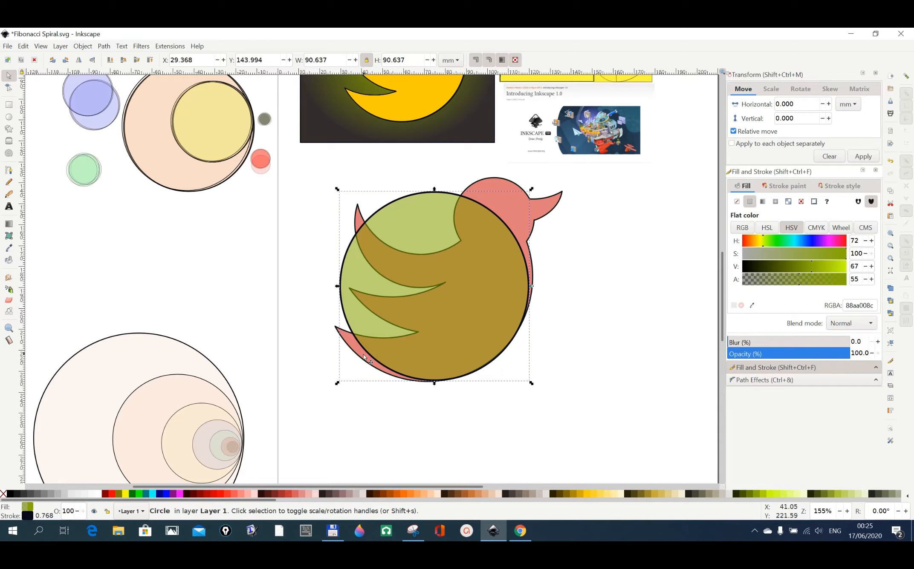
{"action": "left_click_drag", "start_coordinate": [336, 387], "coordinate": [319, 388]}
{"action": "left_click_drag", "start_coordinate": [437, 341], "coordinate": [436, 334]}
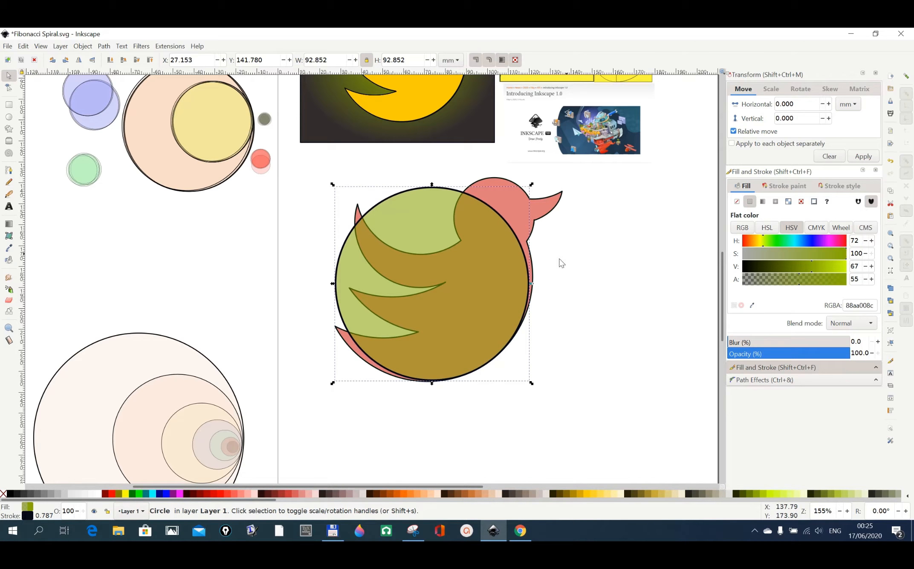
{"action": "left_click_drag", "start_coordinate": [533, 284], "coordinate": [535, 285]}
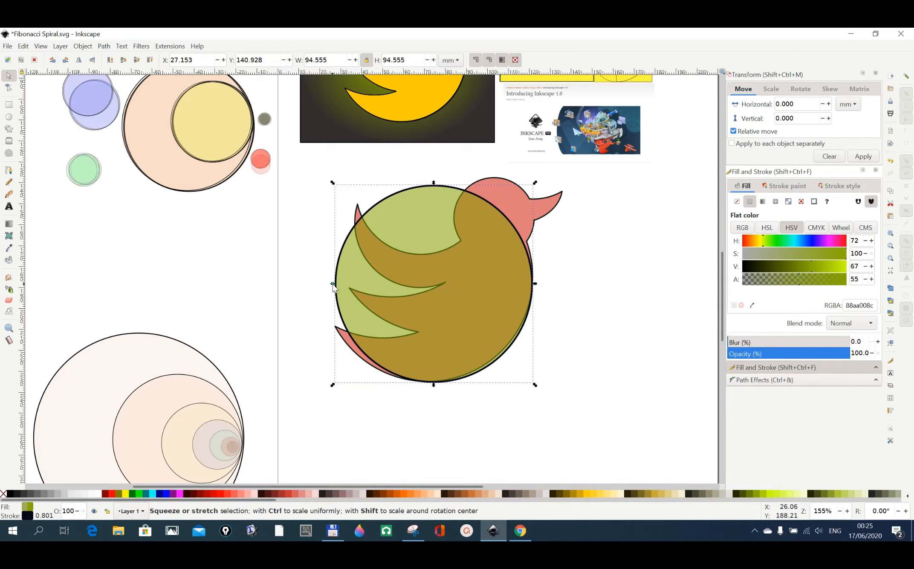
{"action": "left_click_drag", "start_coordinate": [332, 285], "coordinate": [323, 280]}
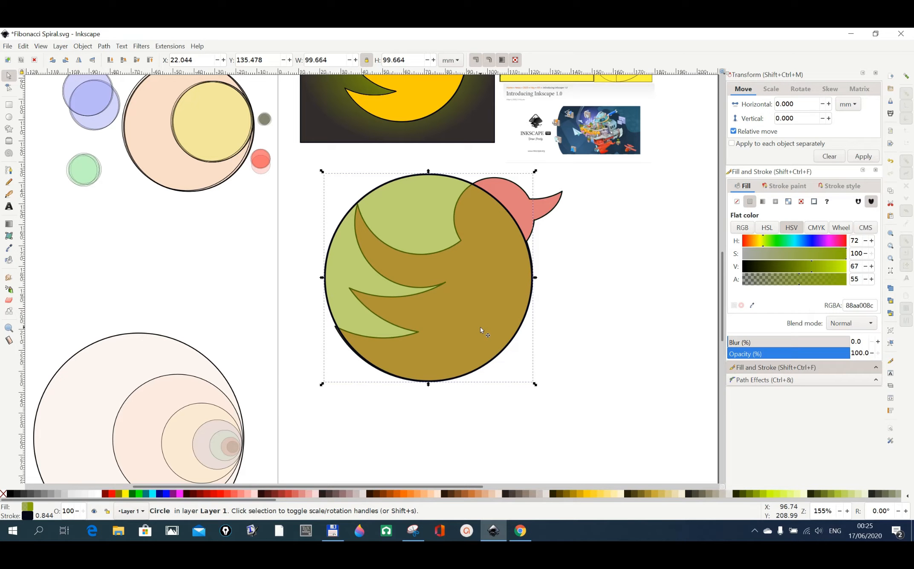
Nudge the green circle onto the bird's belly curve, duplicate it, and scale the copy down by dividing its width by 1.618
{"action": "left_click_drag", "start_coordinate": [350, 255], "coordinate": [349, 256]}
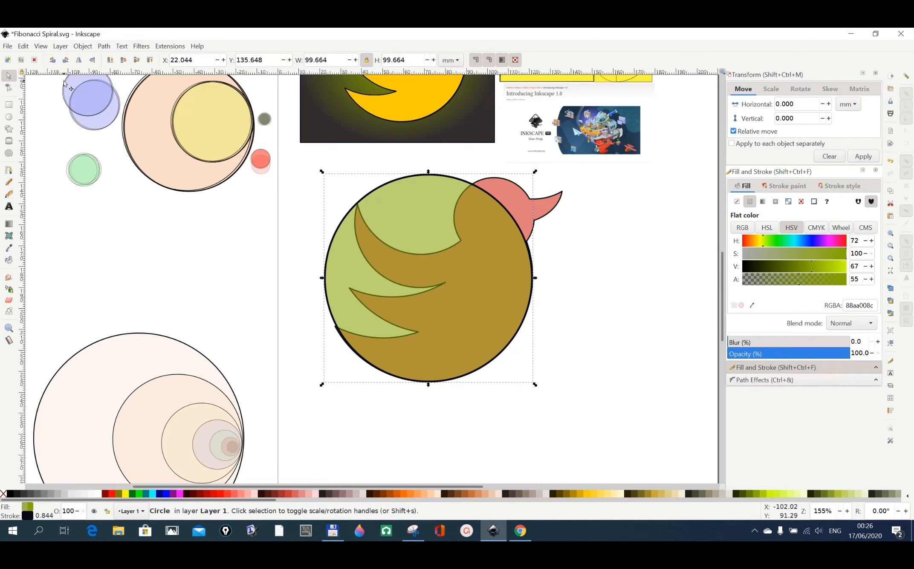
{"action": "left_click", "coordinate": [24, 46]}
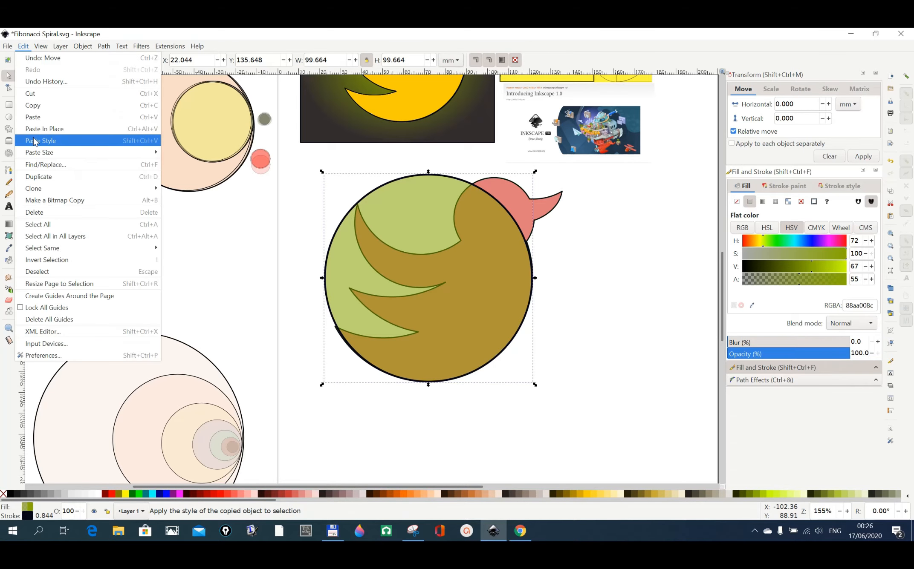
{"action": "left_click", "coordinate": [39, 177]}
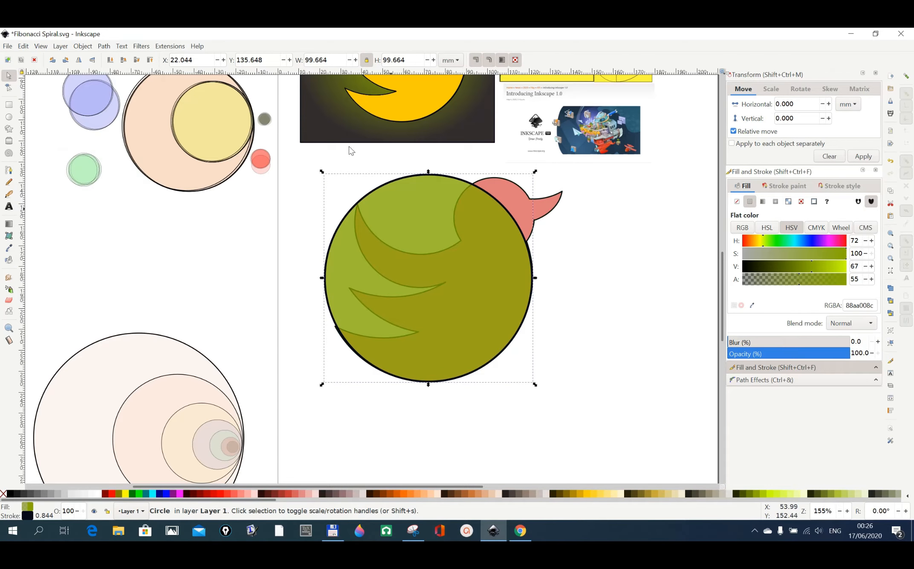
{"action": "left_click", "coordinate": [337, 60]}
{"action": "type", "text": "/1.618"}
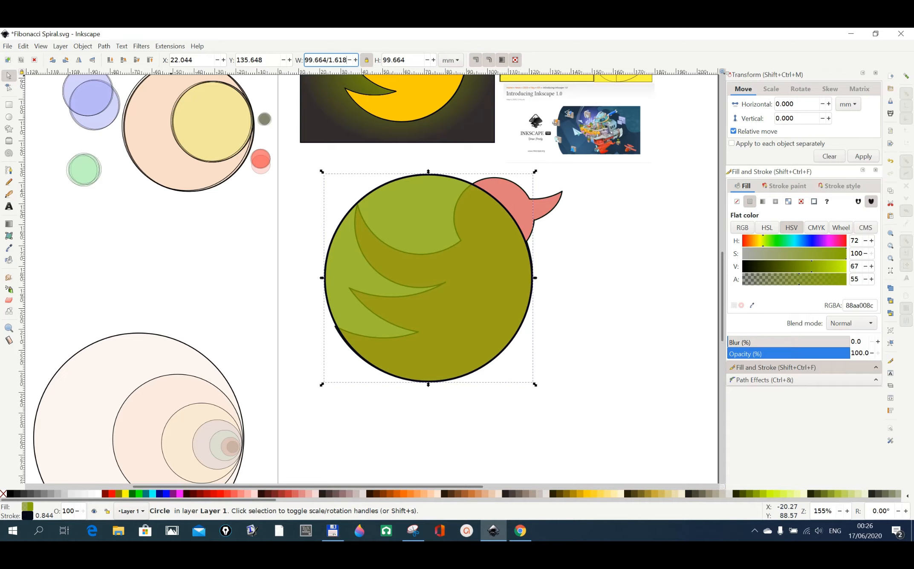
{"action": "key", "text": "Return"}
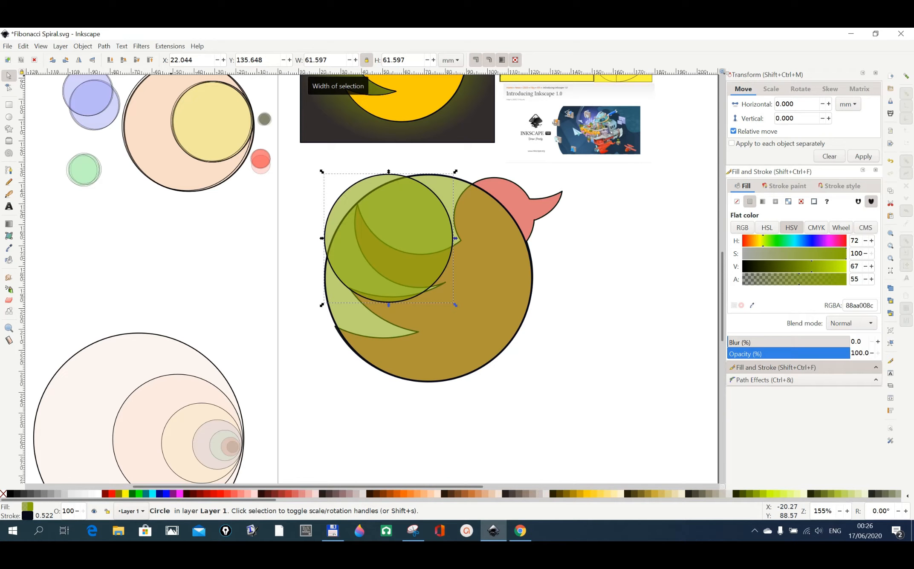
Move both green circles off the bird into the empty area below and beside it
{"action": "left_click_drag", "start_coordinate": [482, 300], "coordinate": [657, 475]}
{"action": "left_click_drag", "start_coordinate": [401, 244], "coordinate": [615, 456]}
{"action": "scroll", "coordinate": [623, 291], "scroll_direction": "down", "scroll_amount": 6}
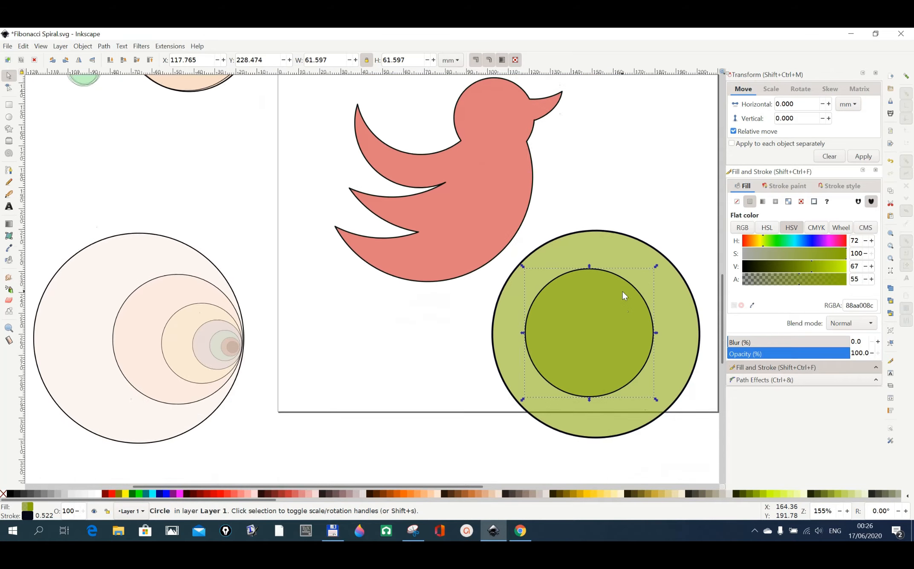
{"action": "left_click_drag", "start_coordinate": [591, 318], "coordinate": [544, 435]}
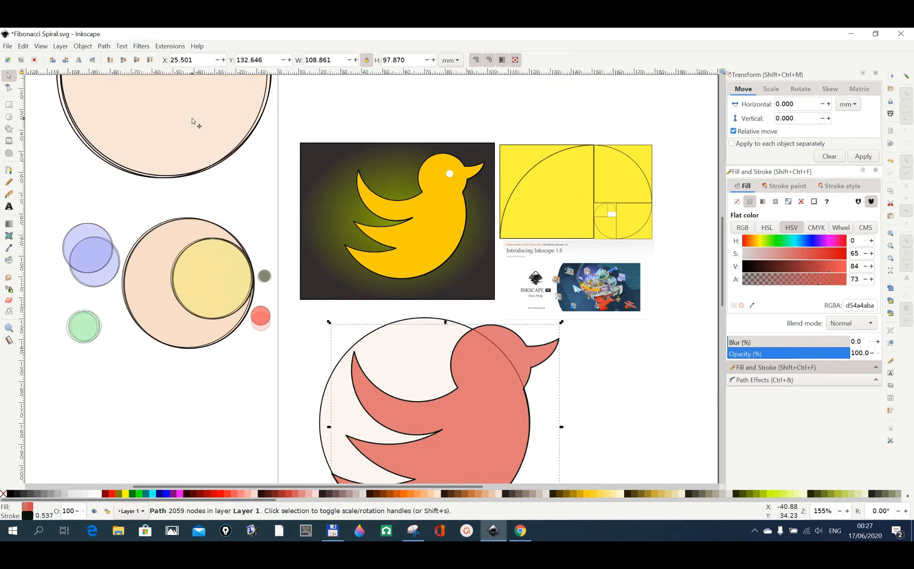
Move a 100.7 mm peach circle onto the bird so its edge follows the upper edge of the lowest wing feather
{"action": "left_click_drag", "start_coordinate": [188, 140], "coordinate": [240, 412]}
{"action": "scroll", "coordinate": [672, 403], "scroll_direction": "down", "scroll_amount": 7}
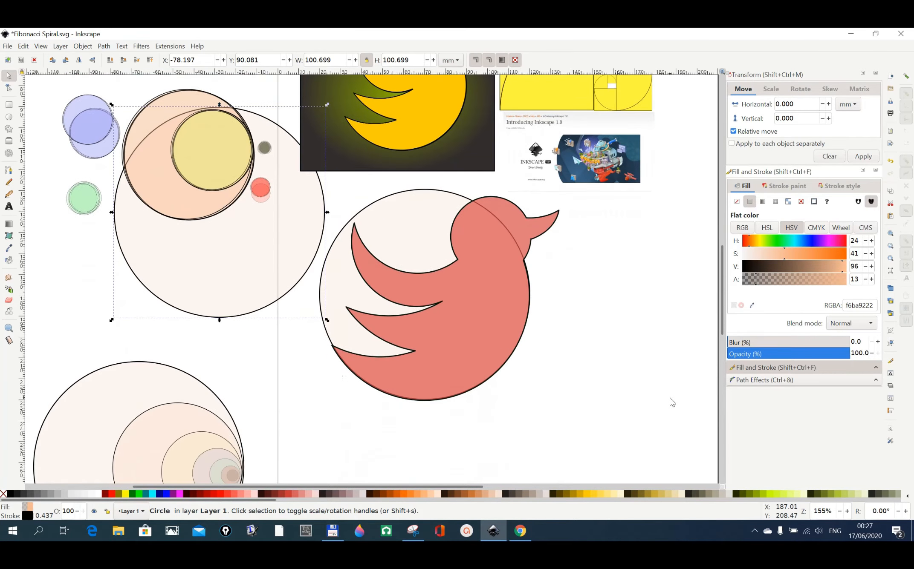
{"action": "left_click_drag", "start_coordinate": [216, 227], "coordinate": [374, 264]}
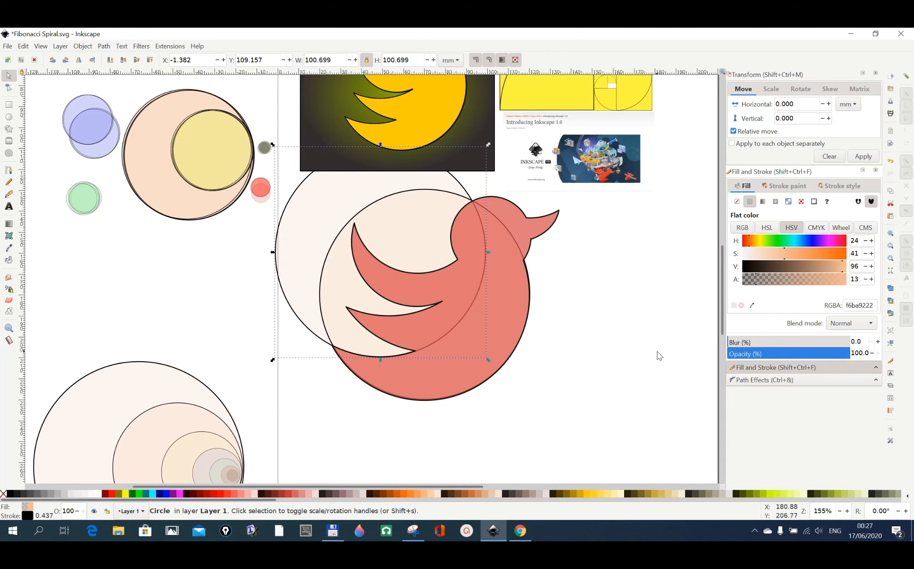
Fit further 100.7 mm circles to the lower and upper edges of the bird's middle wing feather
{"action": "scroll", "coordinate": [658, 347], "scroll_direction": "up", "scroll_amount": 3}
{"action": "scroll", "coordinate": [657, 347], "scroll_direction": "up", "scroll_amount": 2}
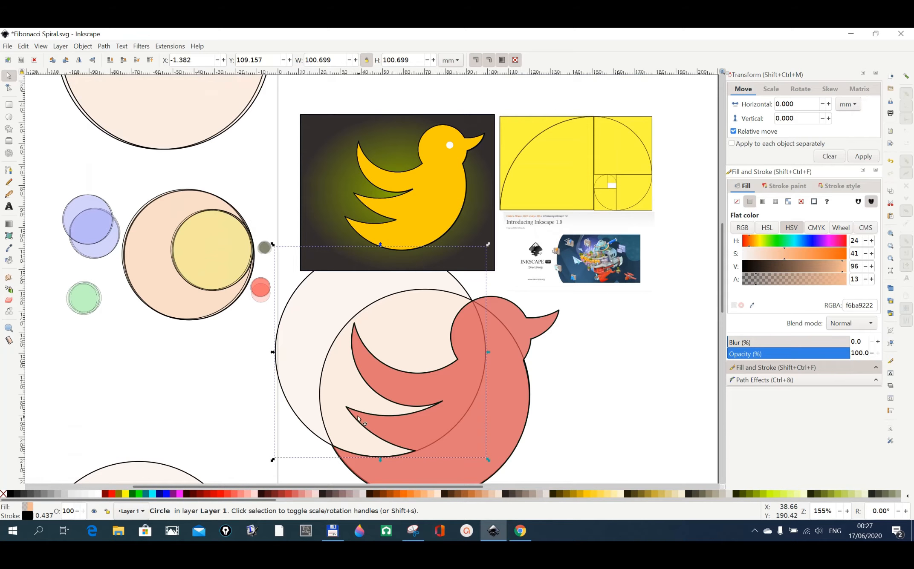
{"action": "left_click_drag", "start_coordinate": [383, 434], "coordinate": [404, 381]}
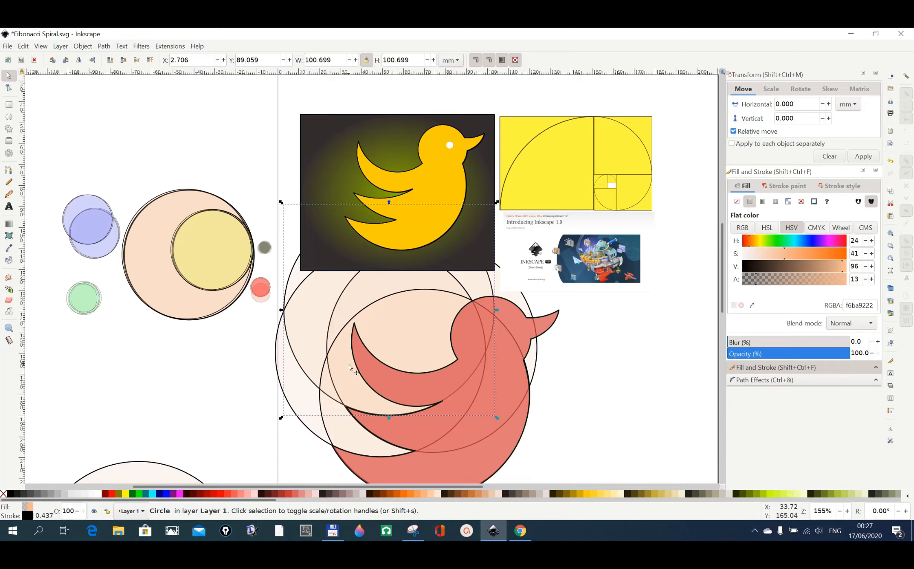
Place a copy of the belly circle in the empty area above the spare circles, at about X -109, Y -19 mm
{"action": "left_click", "coordinate": [406, 327]}
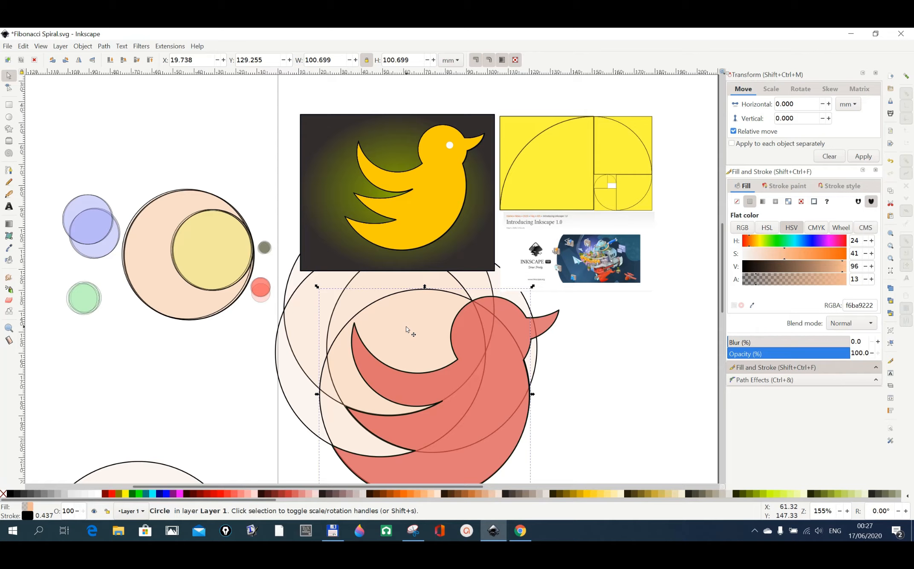
{"action": "left_click", "coordinate": [406, 330]}
{"action": "left_click_drag", "start_coordinate": [407, 330], "coordinate": [159, 135]}
{"action": "scroll", "coordinate": [215, 199], "scroll_direction": "up", "scroll_amount": 2}
{"action": "scroll", "coordinate": [215, 198], "scroll_direction": "up", "scroll_amount": 6}
{"action": "left_click_drag", "start_coordinate": [205, 216], "coordinate": [188, 128]}
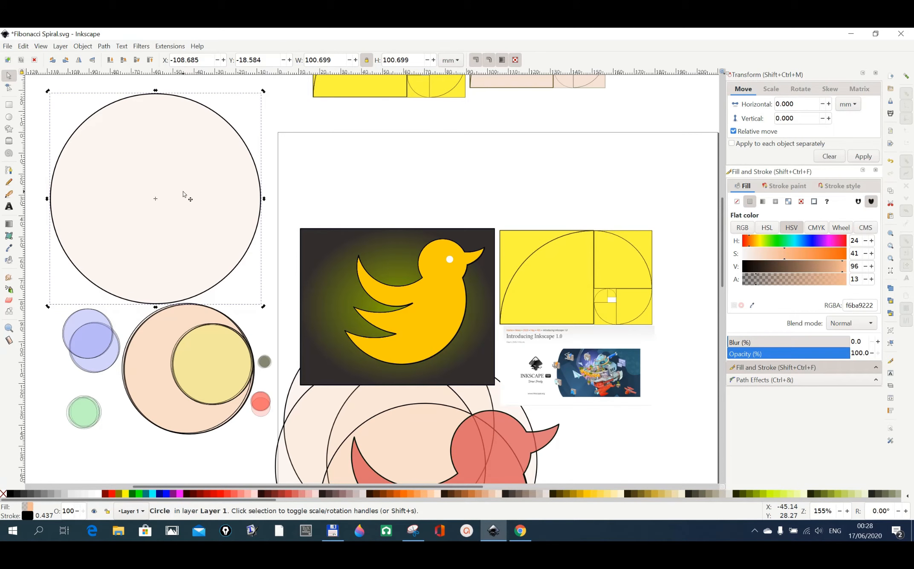
Duplicate the spare 100.7 mm circle in place to stack extra copies on it
{"action": "key", "text": "ctrl+d"}
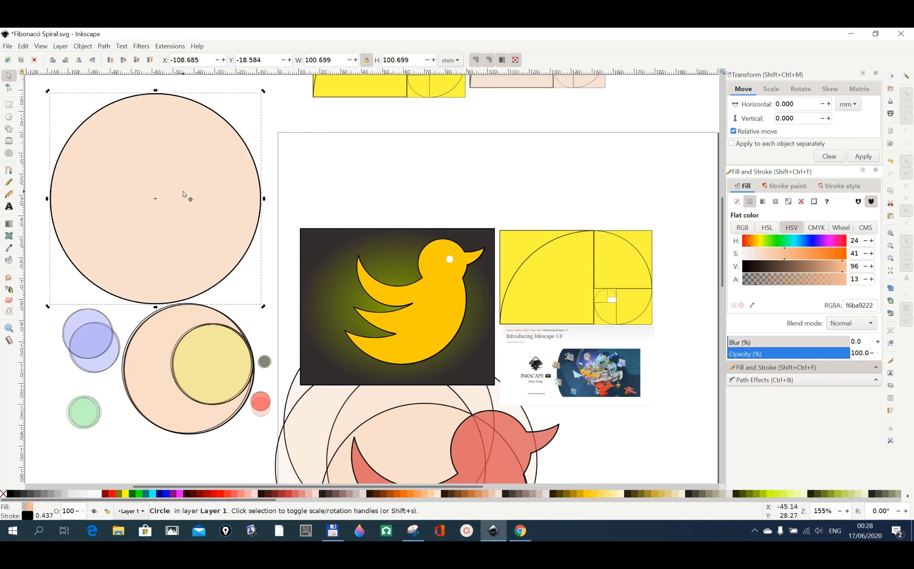
{"action": "left_click", "coordinate": [183, 195]}
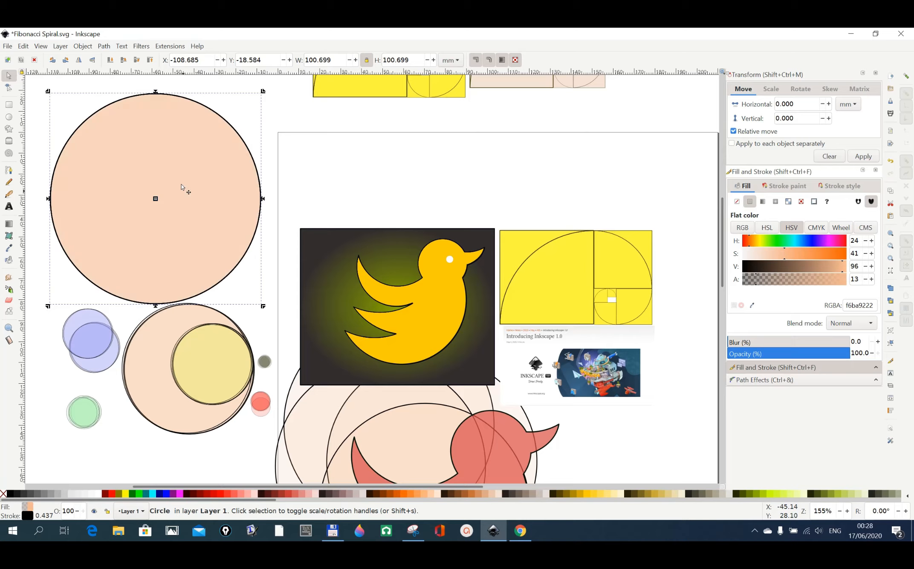
{"action": "left_click", "coordinate": [24, 47]}
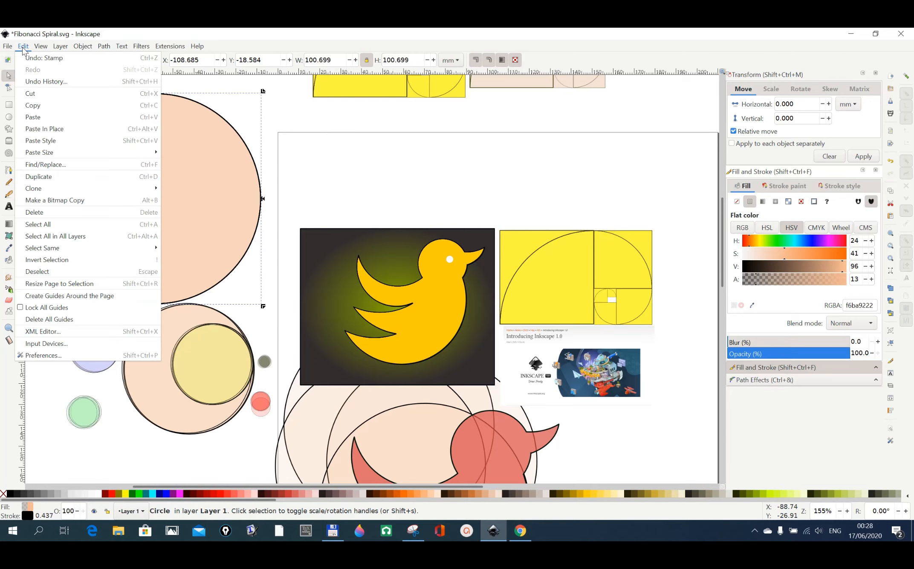
{"action": "left_click", "coordinate": [42, 179]}
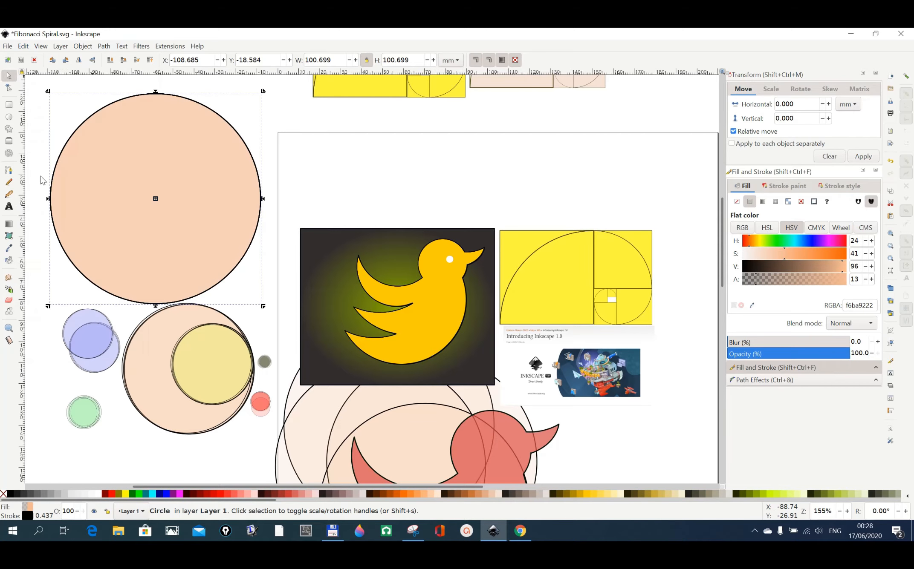
Recolor the red bird yellow-green by setting its fill hue to 65
{"action": "scroll", "coordinate": [577, 398], "scroll_direction": "down", "scroll_amount": 3}
{"action": "scroll", "coordinate": [577, 398], "scroll_direction": "down", "scroll_amount": 3}
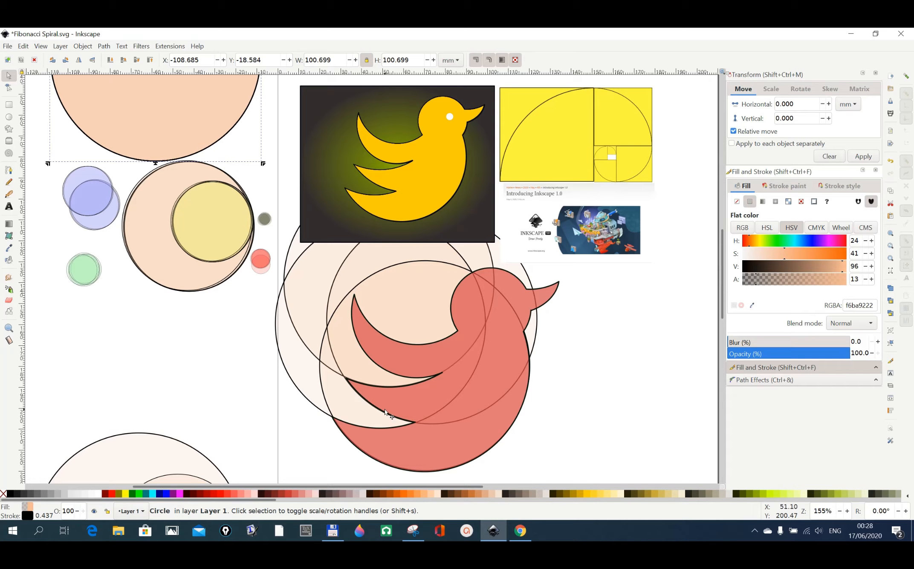
{"action": "left_click", "coordinate": [490, 439]}
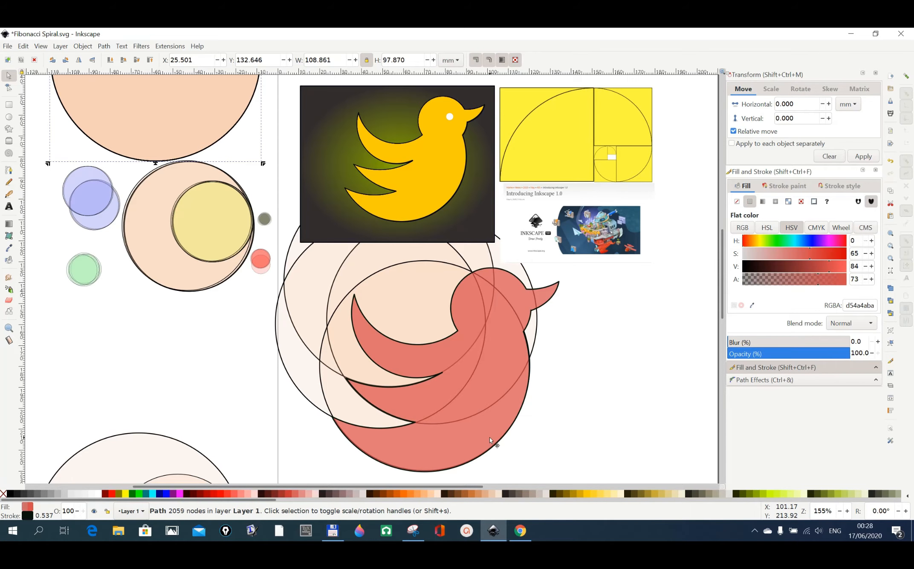
{"action": "left_click", "coordinate": [761, 243]}
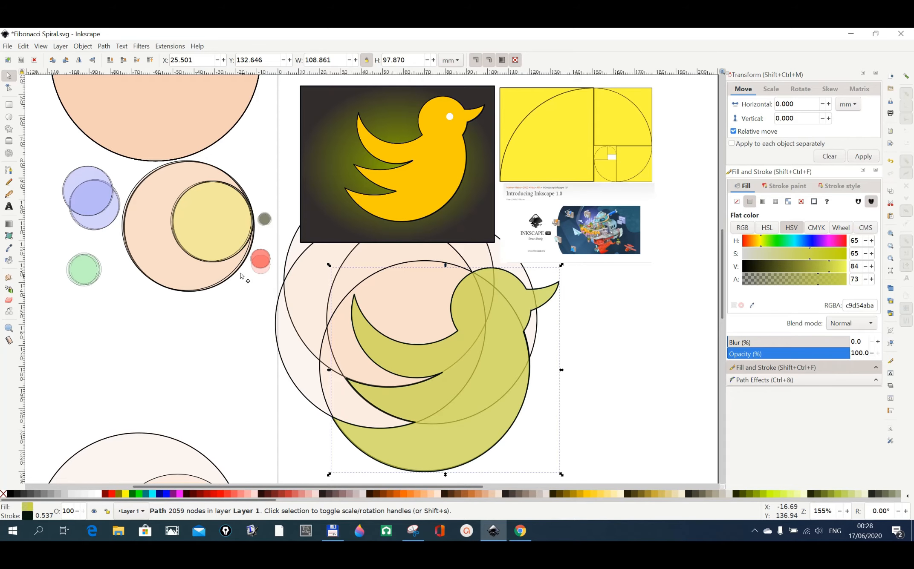
Move a 62.2 mm circle onto the bird and align it with the lower edge of the top wing feather
{"action": "left_click_drag", "start_coordinate": [174, 257], "coordinate": [401, 342]}
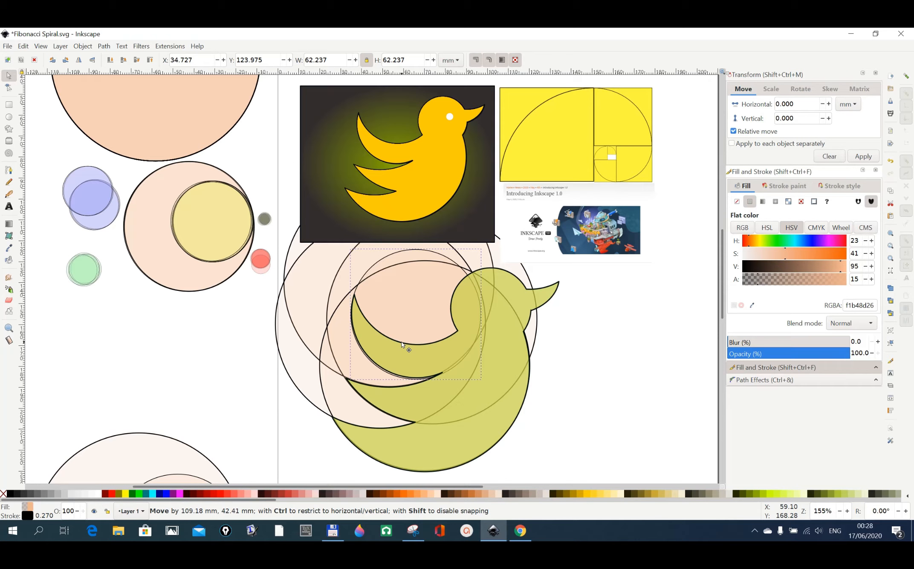
{"action": "left_click_drag", "start_coordinate": [401, 342], "coordinate": [401, 343]}
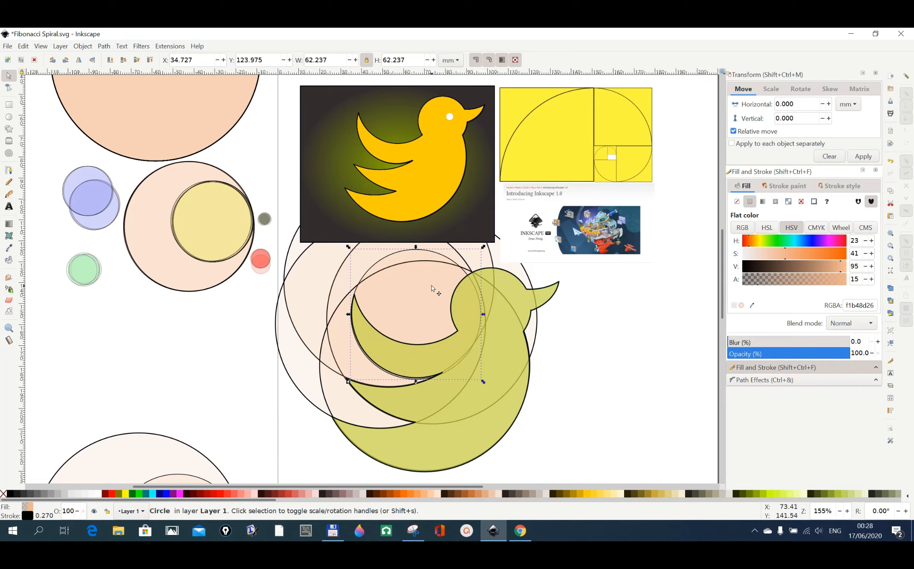
{"action": "left_click_drag", "start_coordinate": [429, 297], "coordinate": [431, 294]}
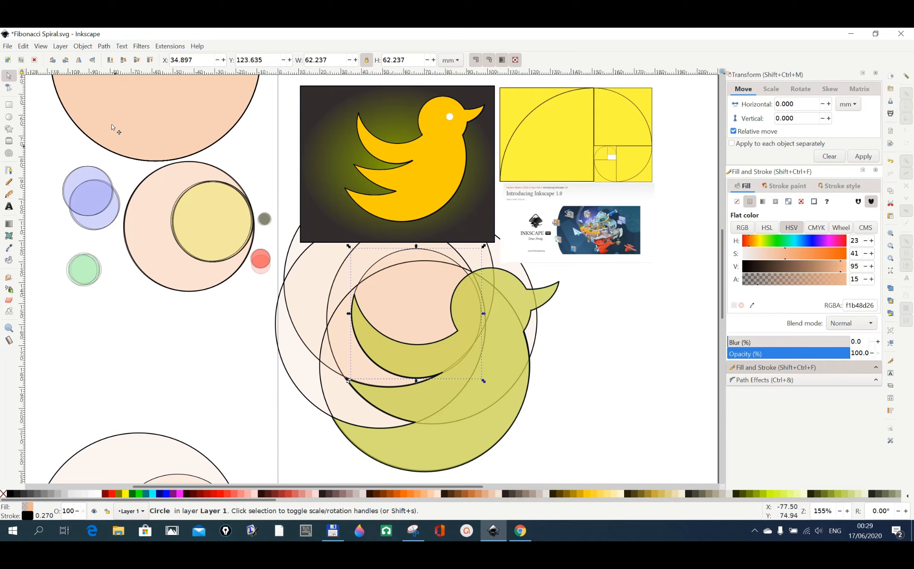
{"action": "left_click", "coordinate": [106, 47]}
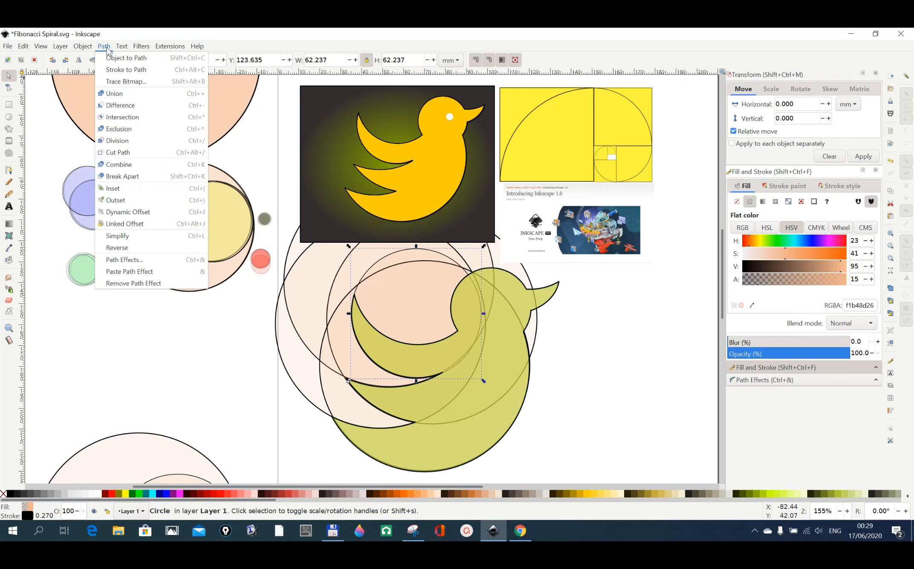
{"action": "left_click", "coordinate": [183, 356]}
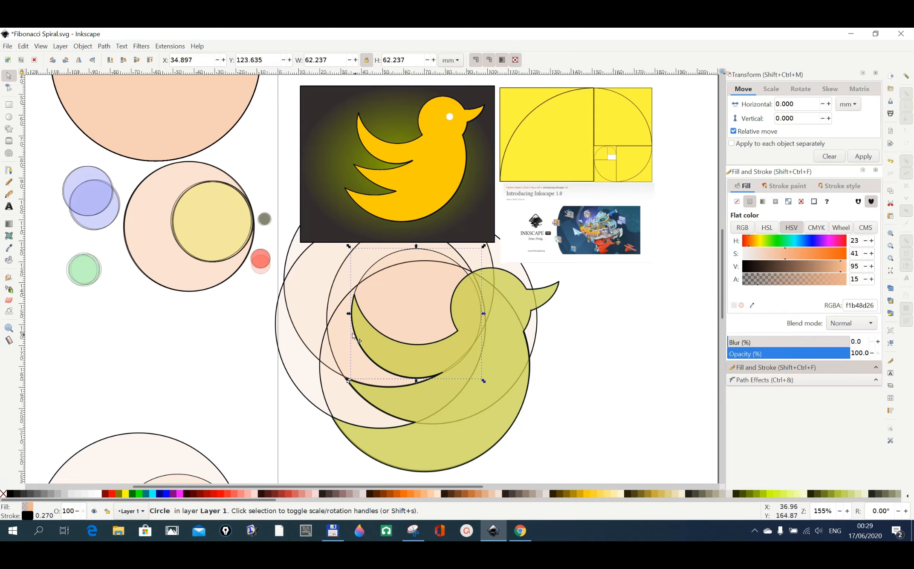
Fit another 62.2 mm circle to the top wing feather's upper edge and a 38.5 mm yellow circle over the bird's head
{"action": "left_click_drag", "start_coordinate": [147, 243], "coordinate": [370, 293]}
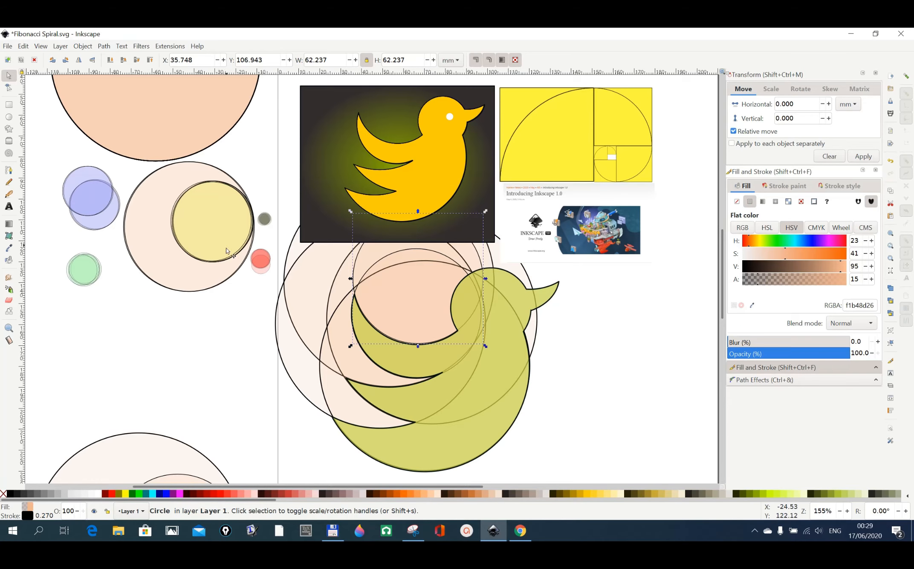
{"action": "left_click_drag", "start_coordinate": [230, 241], "coordinate": [511, 325]}
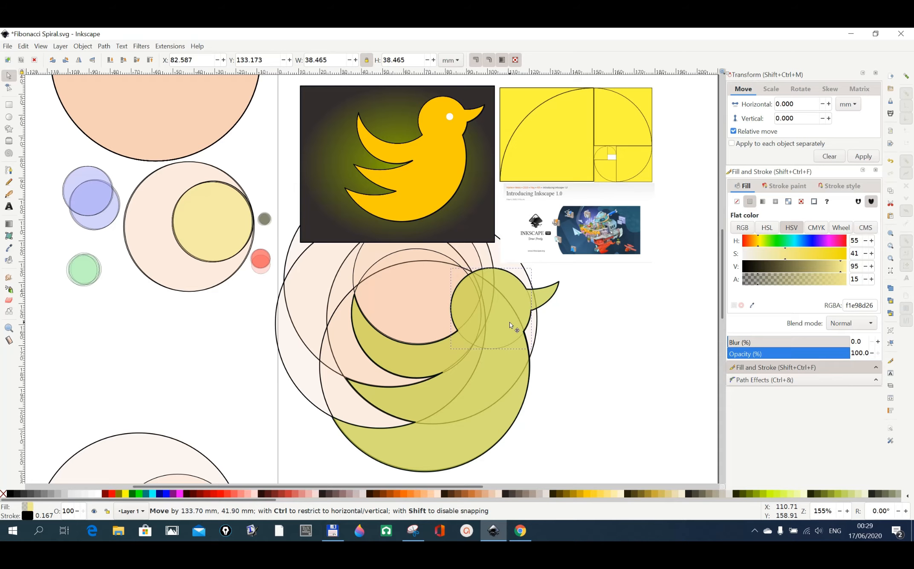
{"action": "left_click_drag", "start_coordinate": [511, 326], "coordinate": [510, 325]}
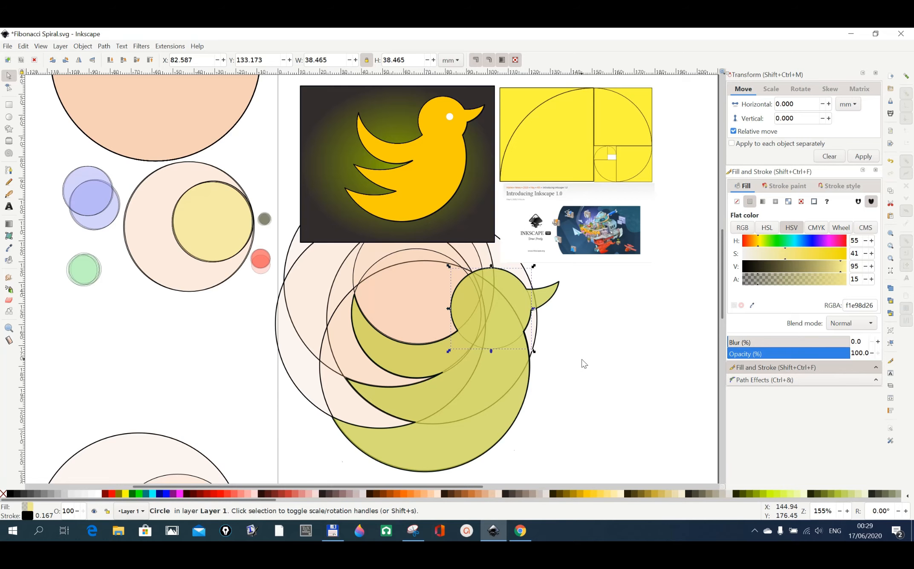
{"action": "scroll", "coordinate": [580, 360], "scroll_direction": "up", "scroll_amount": 2}
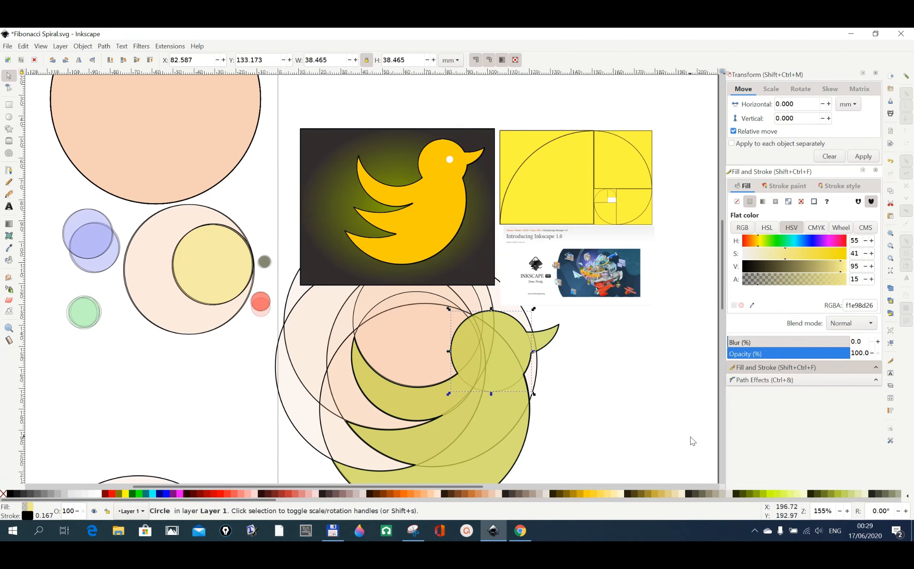
{"action": "scroll", "coordinate": [691, 437], "scroll_direction": "up", "scroll_amount": 3}
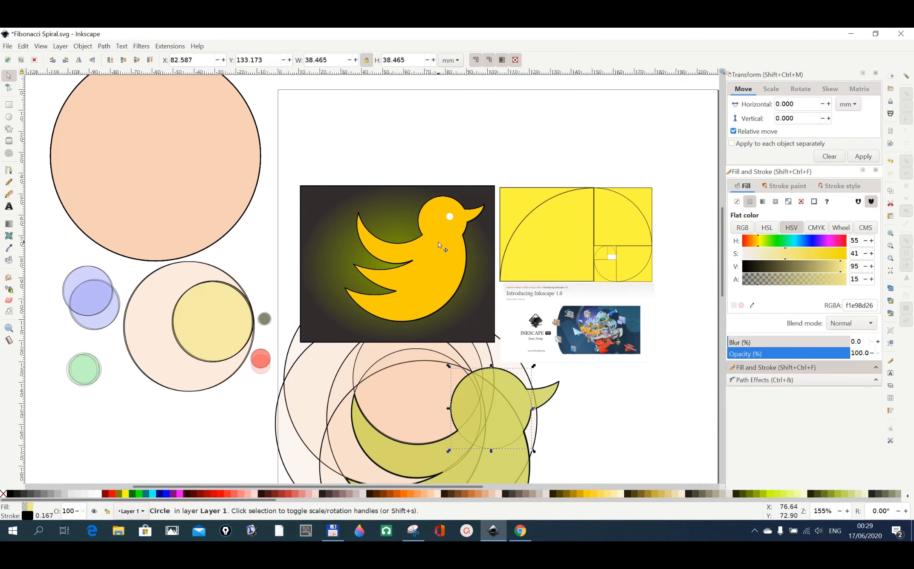
{"action": "scroll", "coordinate": [652, 422], "scroll_direction": "down", "scroll_amount": 5}
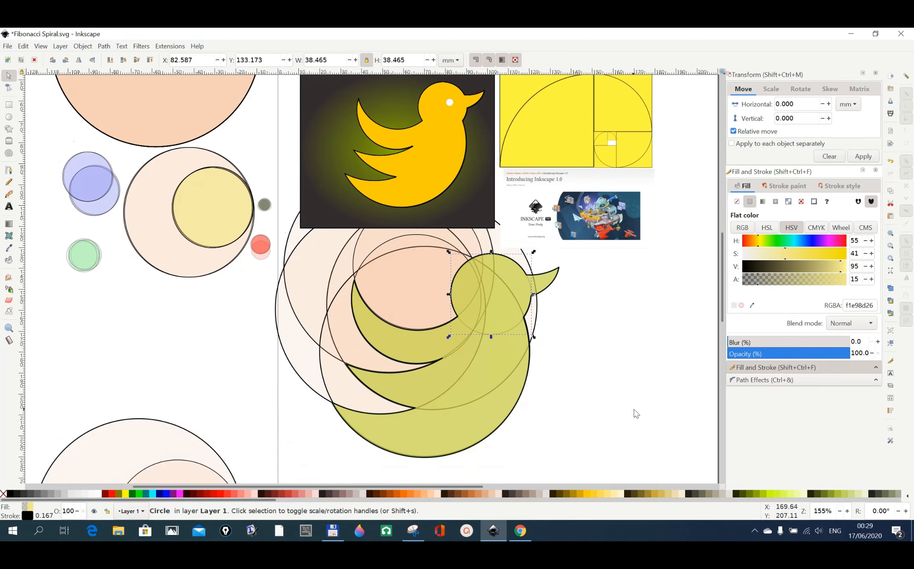
{"action": "scroll", "coordinate": [633, 409], "scroll_direction": "down", "scroll_amount": 2}
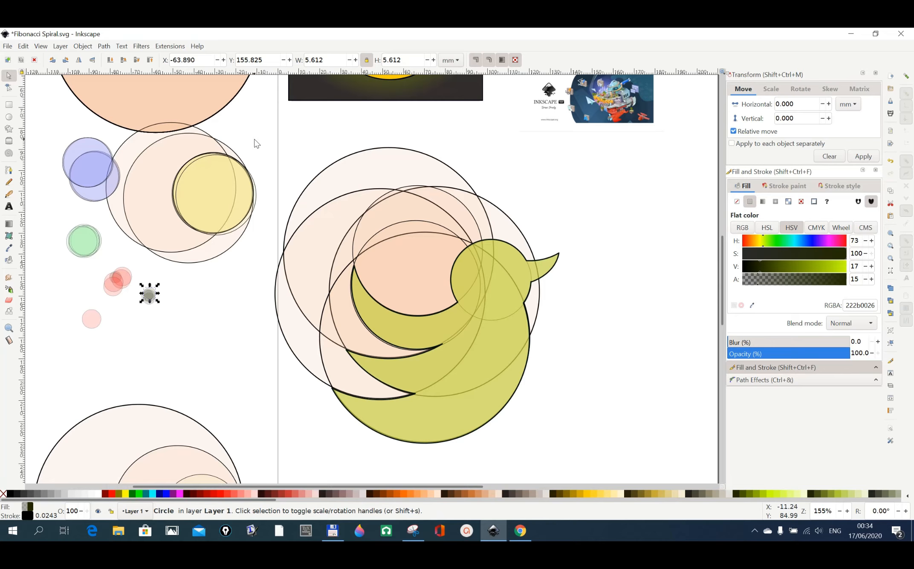
Select the circles laid over the bird and combine them into a single path
{"action": "left_click_drag", "start_coordinate": [256, 143], "coordinate": [544, 446]}
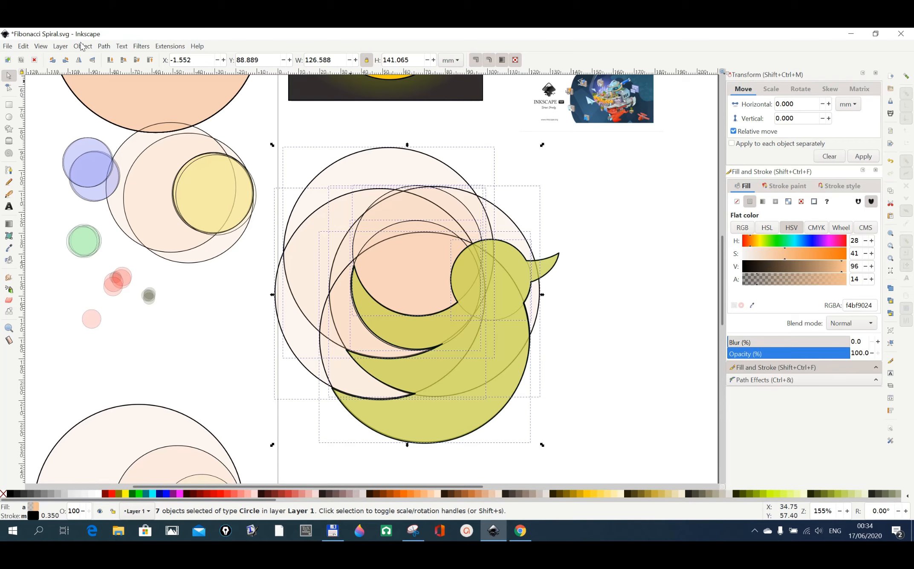
{"action": "left_click", "coordinate": [103, 46]}
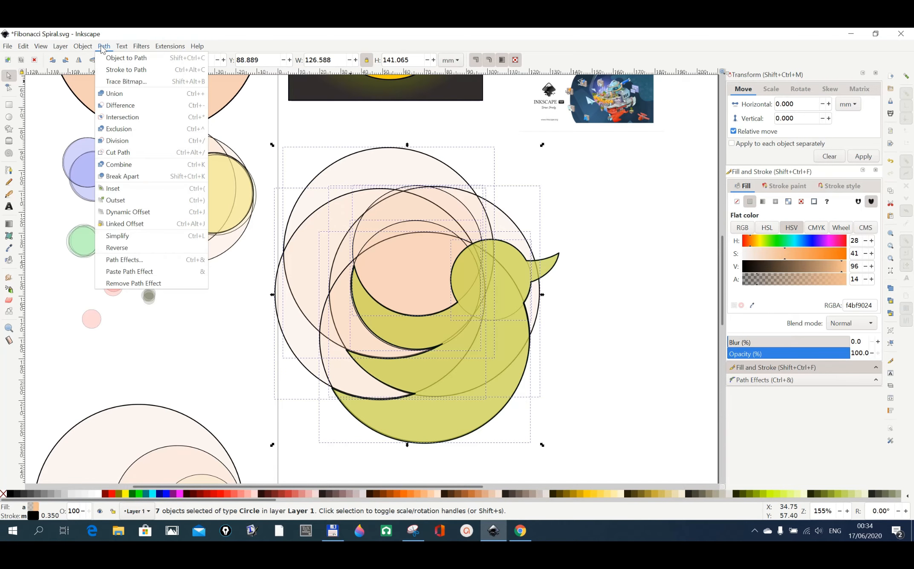
{"action": "left_click", "coordinate": [108, 165]}
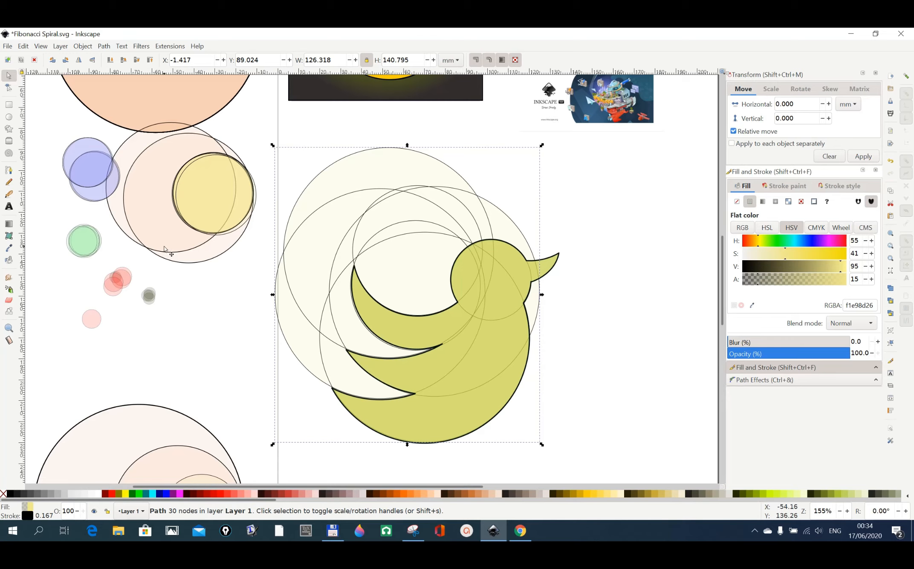
Draw a rectangle about 132.5 by 144.4 mm covering the combined circles, and set its fill hue to blue 217
{"action": "left_click", "coordinate": [9, 105]}
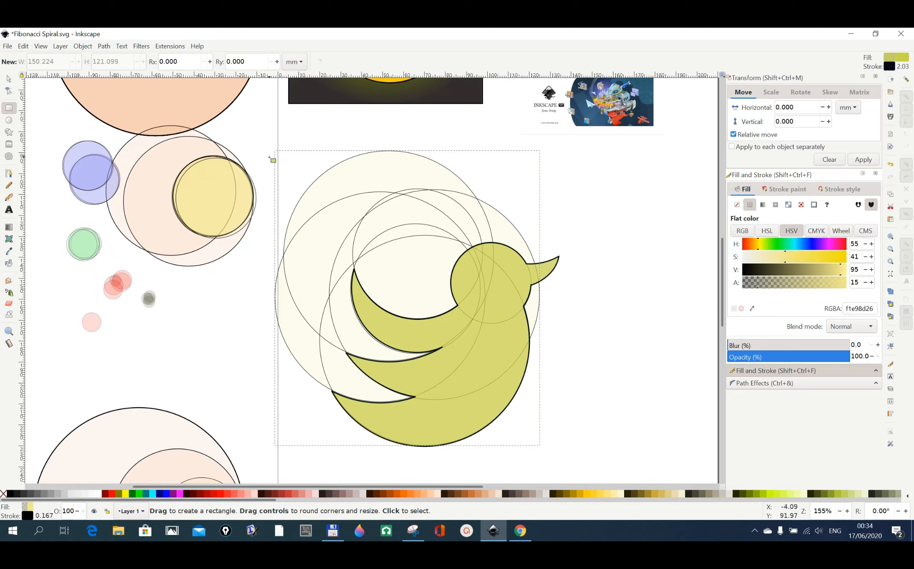
{"action": "left_click_drag", "start_coordinate": [268, 147], "coordinate": [545, 449]}
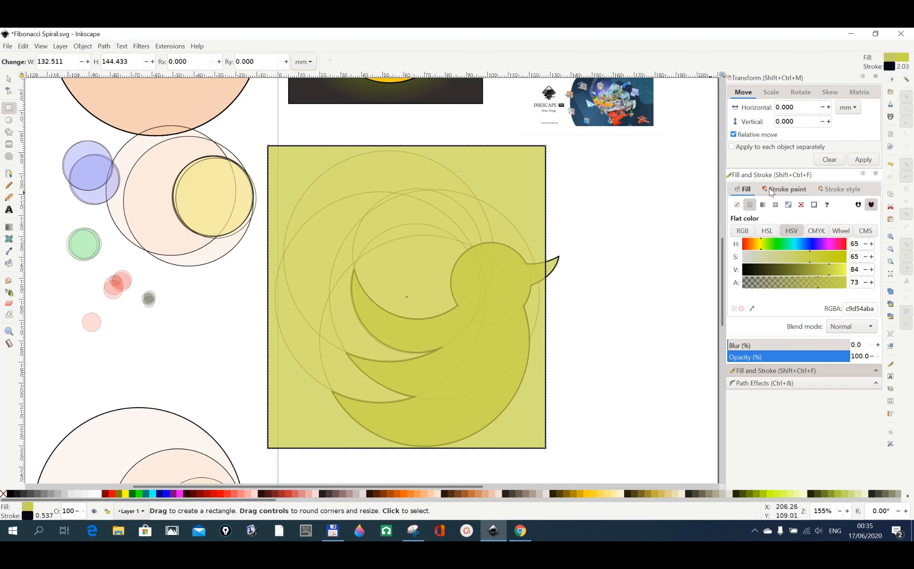
{"action": "left_click", "coordinate": [757, 246]}
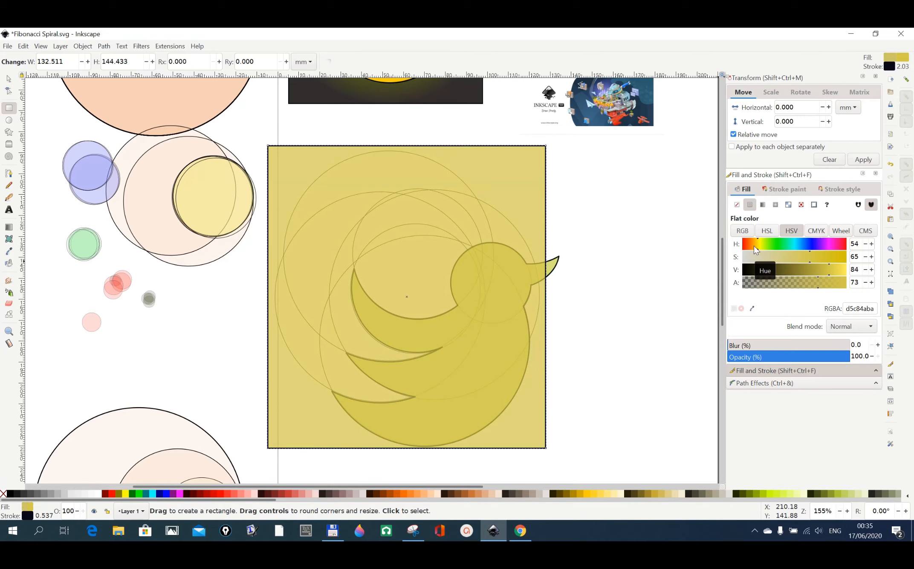
{"action": "left_click", "coordinate": [805, 245]}
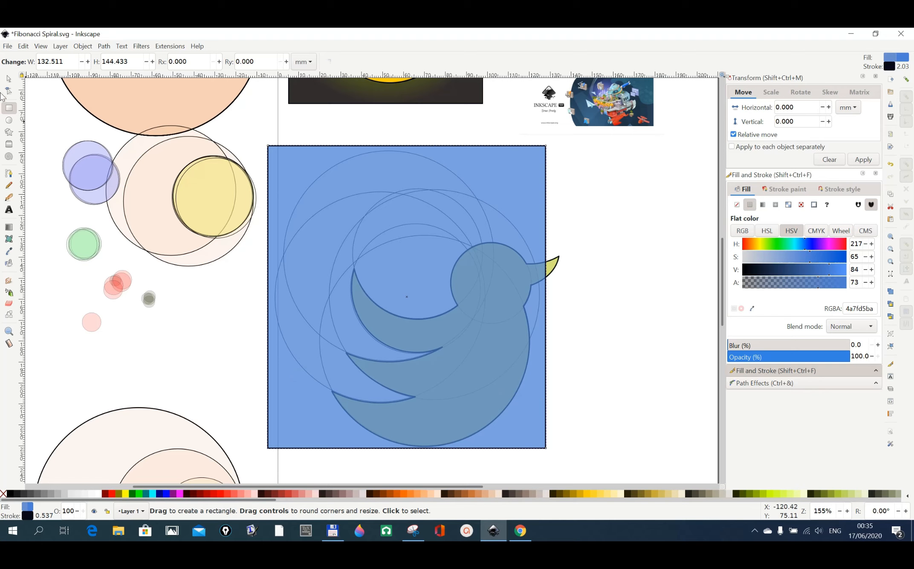
{"action": "left_click", "coordinate": [8, 79]}
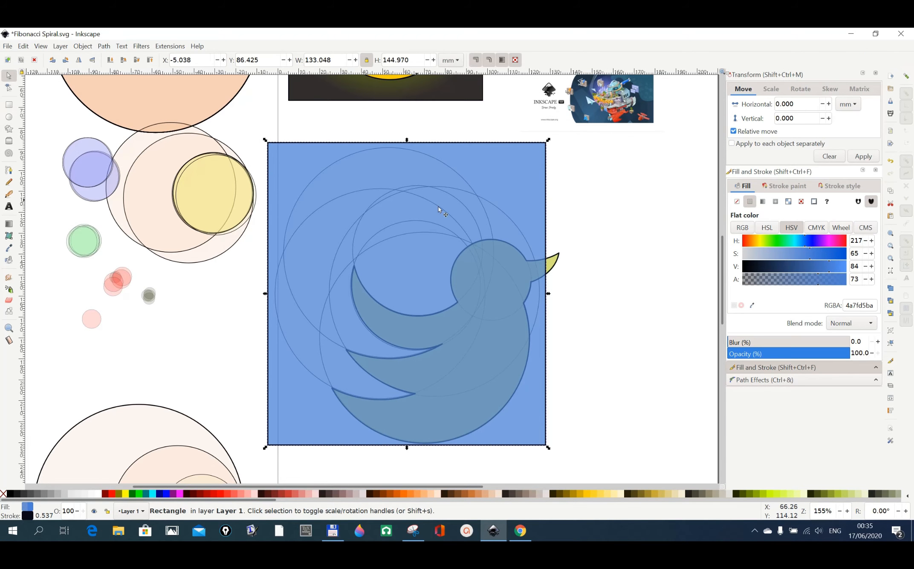
Send the bird to the bottom of the stack and lower the blue rectangle beneath the combined circles
{"action": "left_click", "coordinate": [552, 265]}
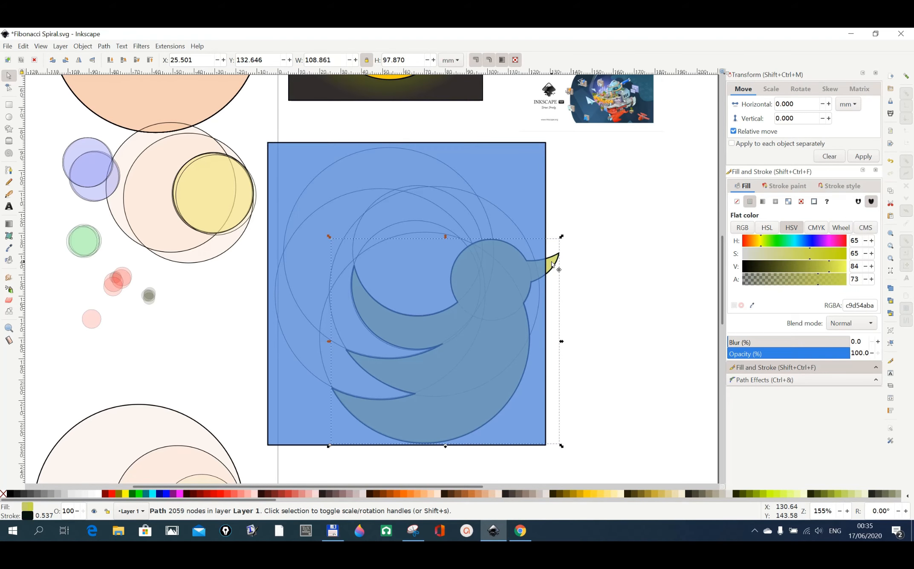
{"action": "left_click", "coordinate": [110, 63]}
{"action": "left_click", "coordinate": [295, 171]}
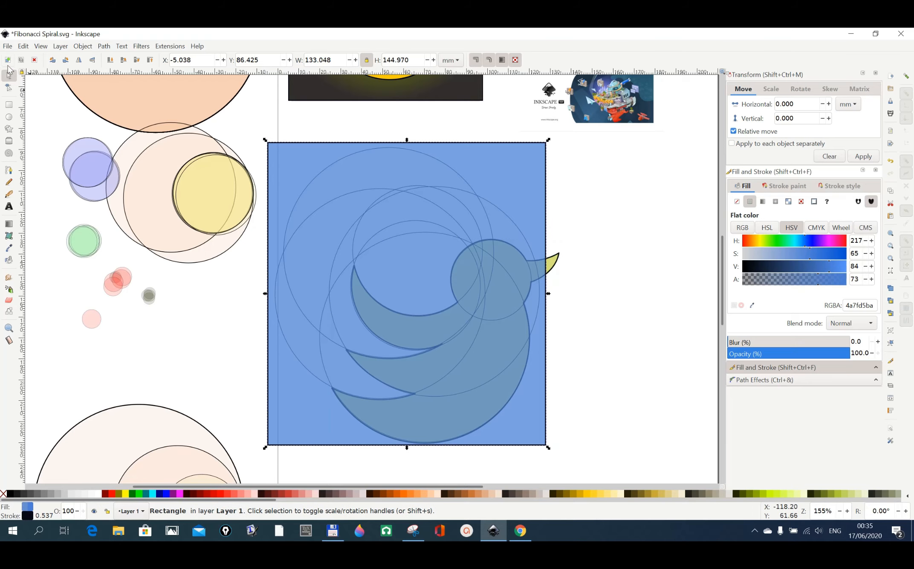
{"action": "left_click", "coordinate": [121, 61]}
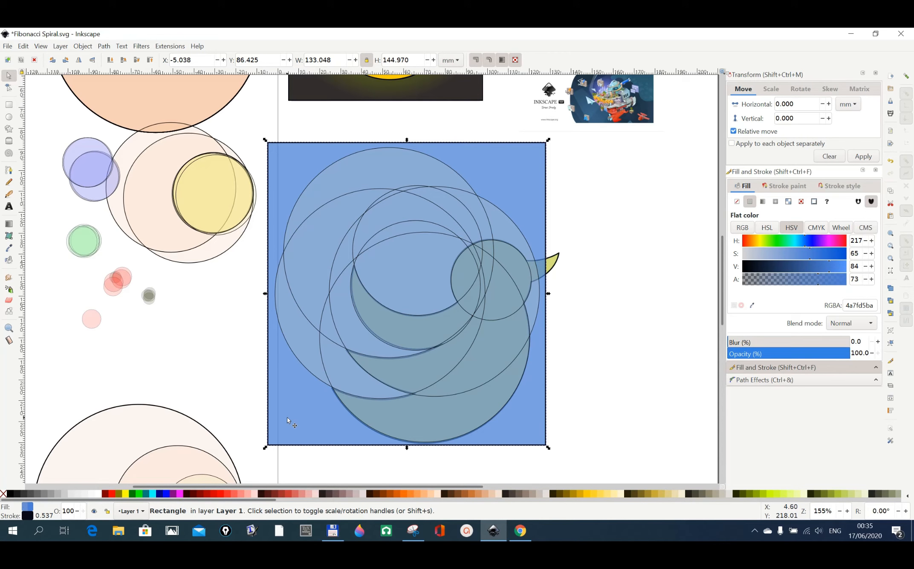
Select the blue rectangle together with the combined circles and split it with Division
{"action": "left_click", "coordinate": [359, 339], "text": "shift"}
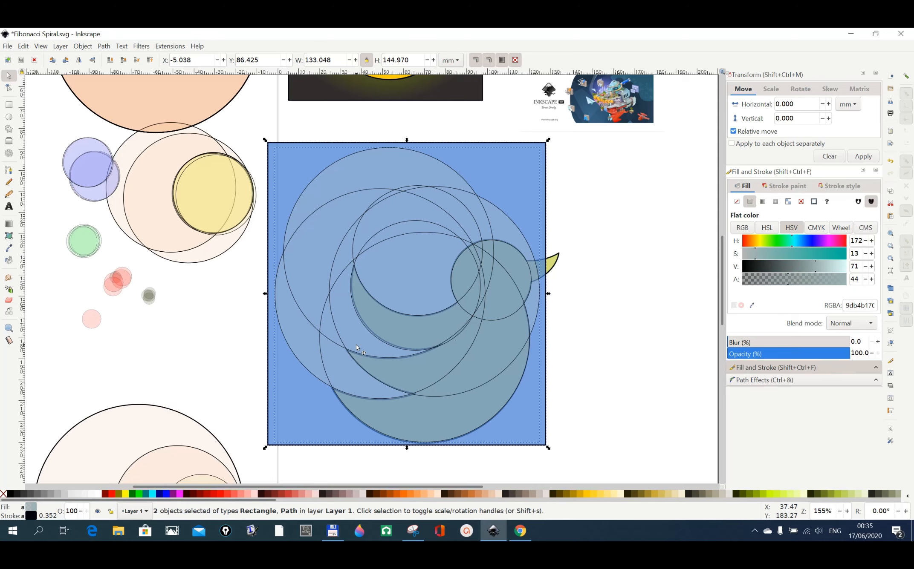
{"action": "left_click", "coordinate": [104, 47]}
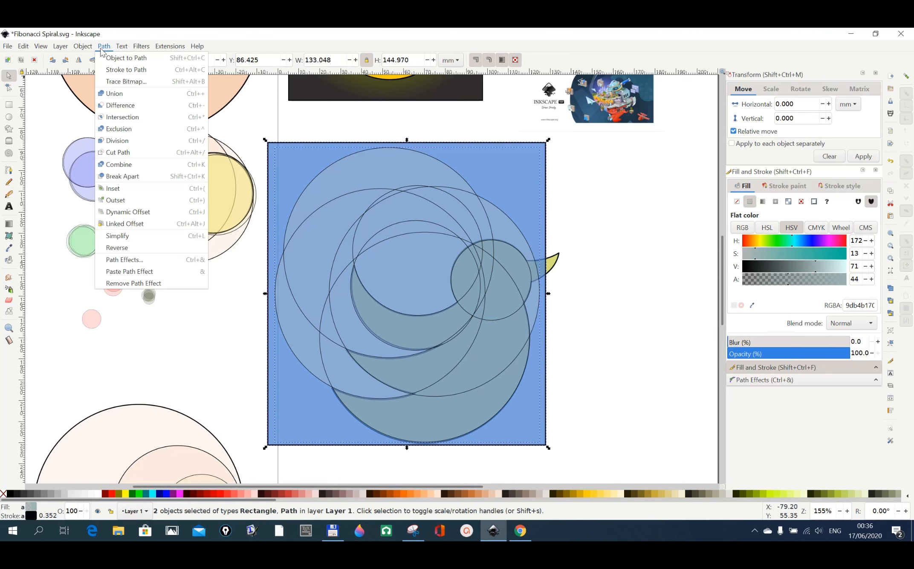
{"action": "left_click", "coordinate": [116, 142]}
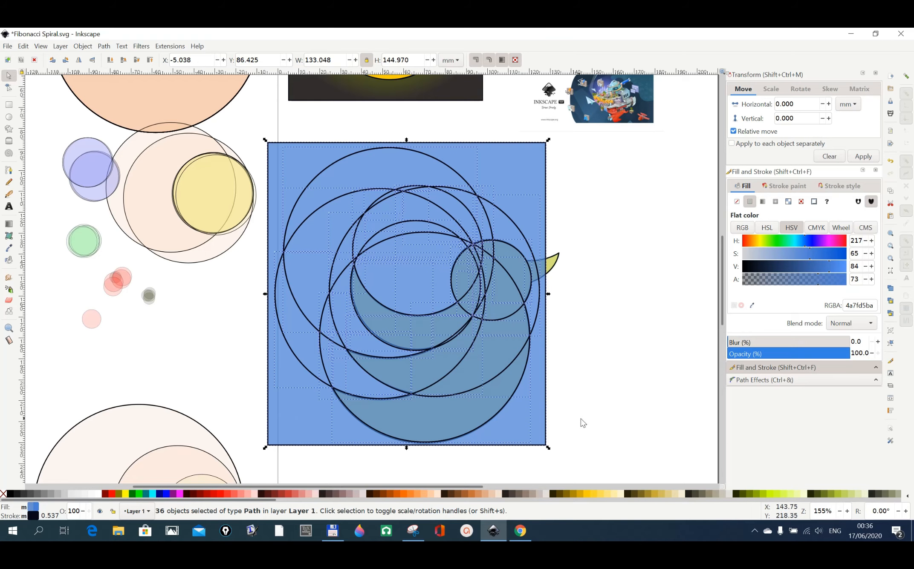
{"action": "left_click", "coordinate": [625, 391]}
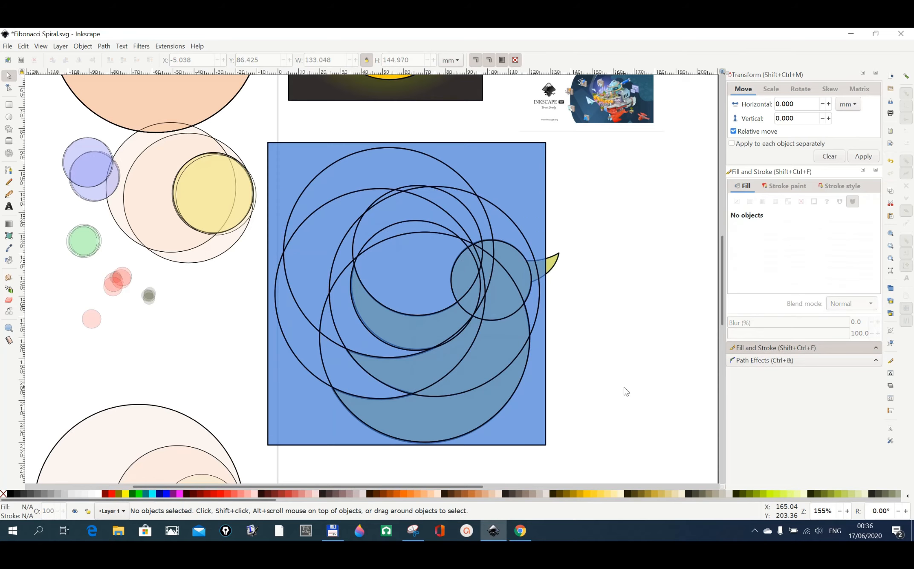
Delete the rectangle's remainder outside the circles and the large crescent fragment around the beak side of the head
{"action": "left_click", "coordinate": [516, 427]}
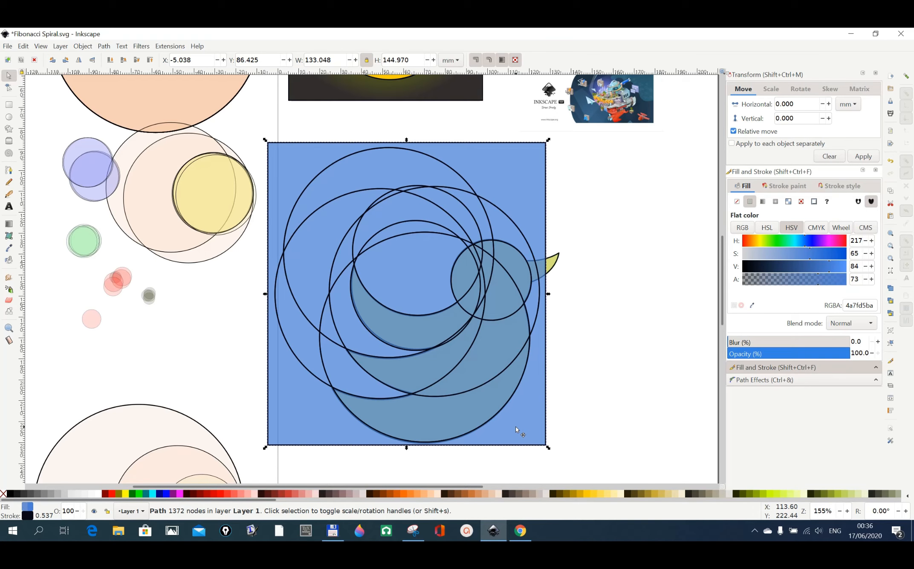
{"action": "key", "text": "Delete"}
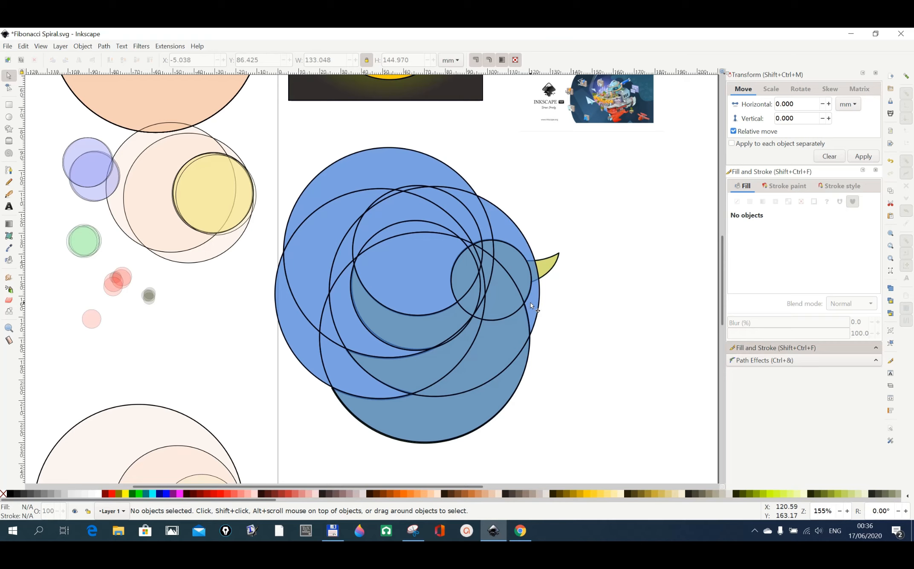
{"action": "key", "text": "Delete"}
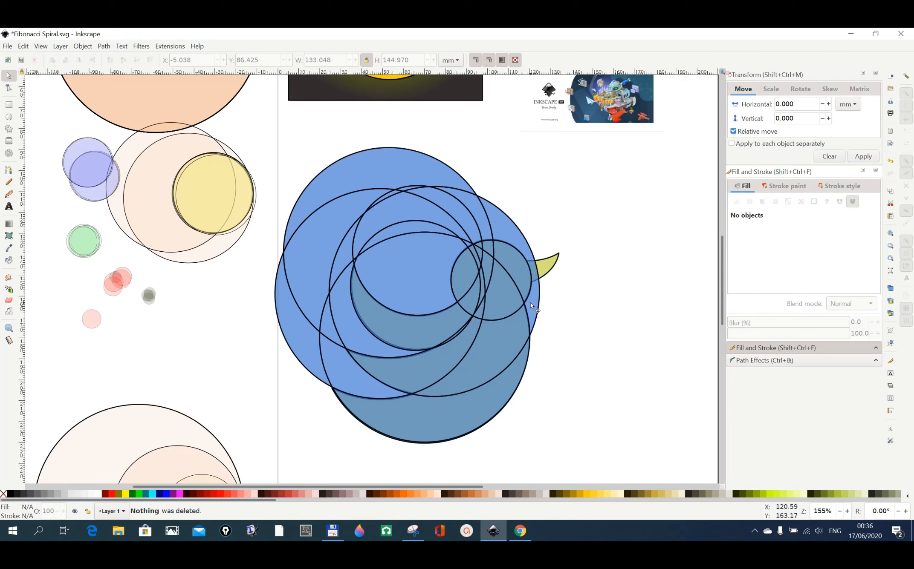
{"action": "left_click", "coordinate": [531, 305]}
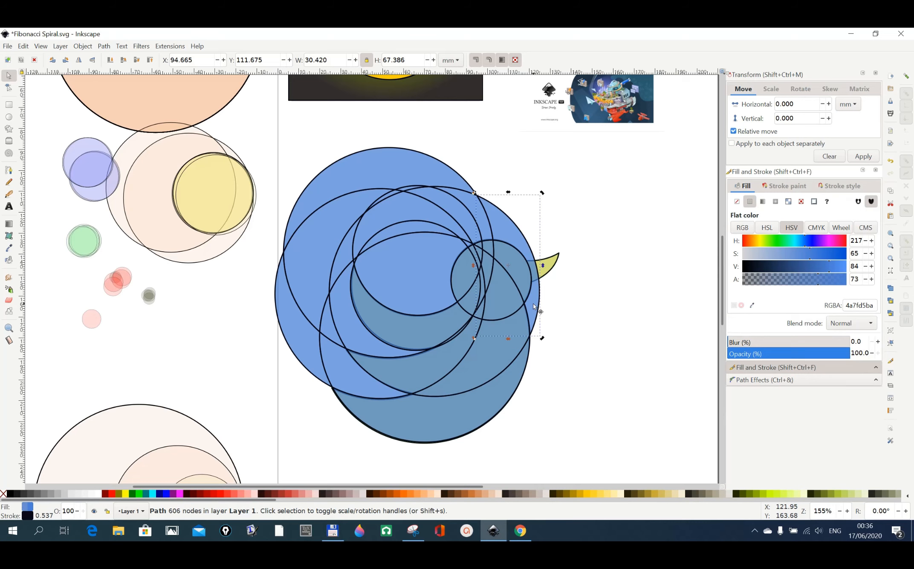
{"action": "key", "text": "Delete"}
{"action": "key", "text": "Delete"}
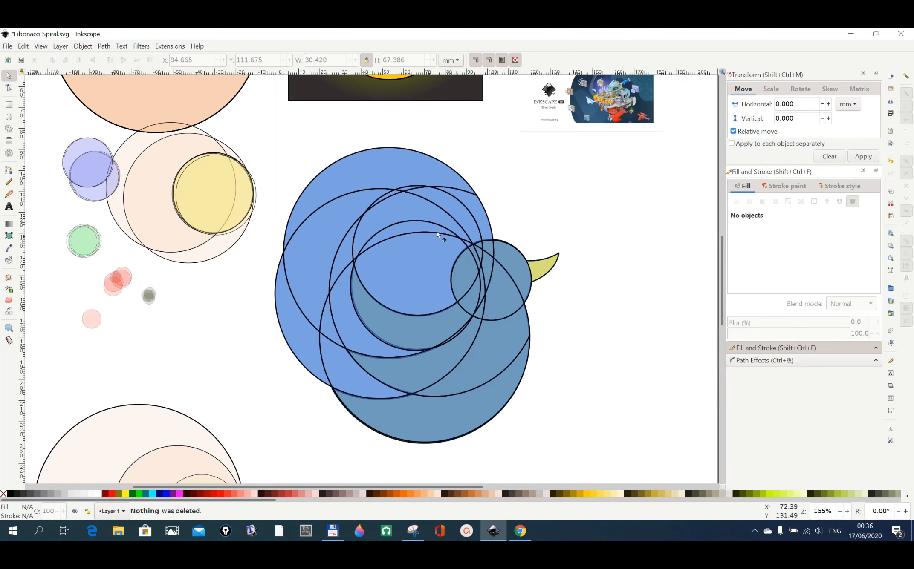
Delete the four large blue fragments arching above the bird's head and top wing feather
{"action": "left_click", "coordinate": [472, 207]}
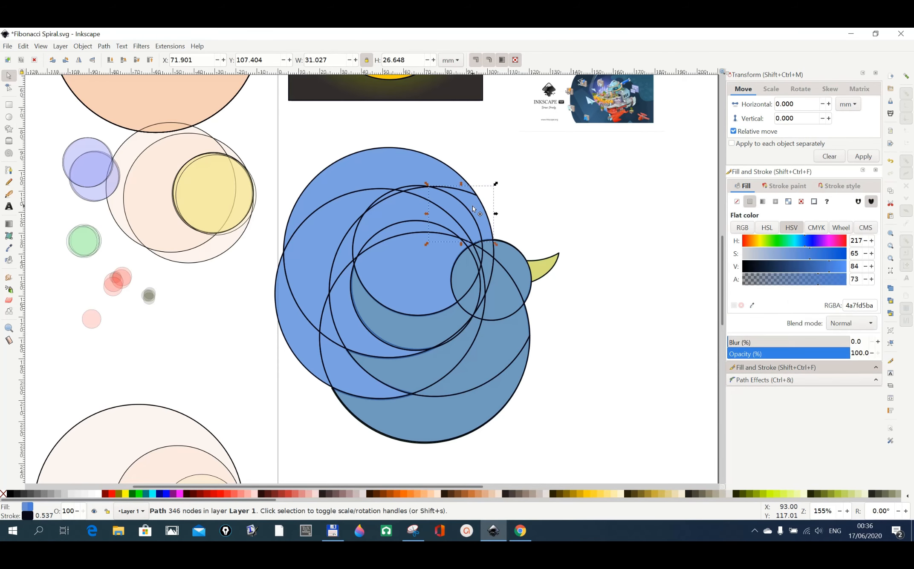
{"action": "key", "text": "Delete"}
{"action": "left_click", "coordinate": [453, 179]}
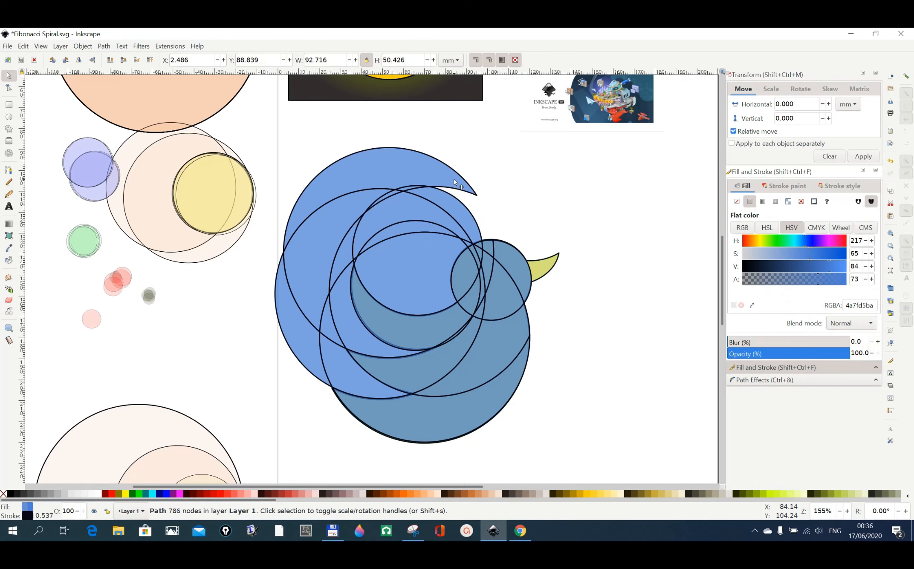
{"action": "key", "text": "Delete"}
{"action": "left_click", "coordinate": [432, 194]}
{"action": "key", "text": "Delete"}
{"action": "left_click", "coordinate": [414, 211]}
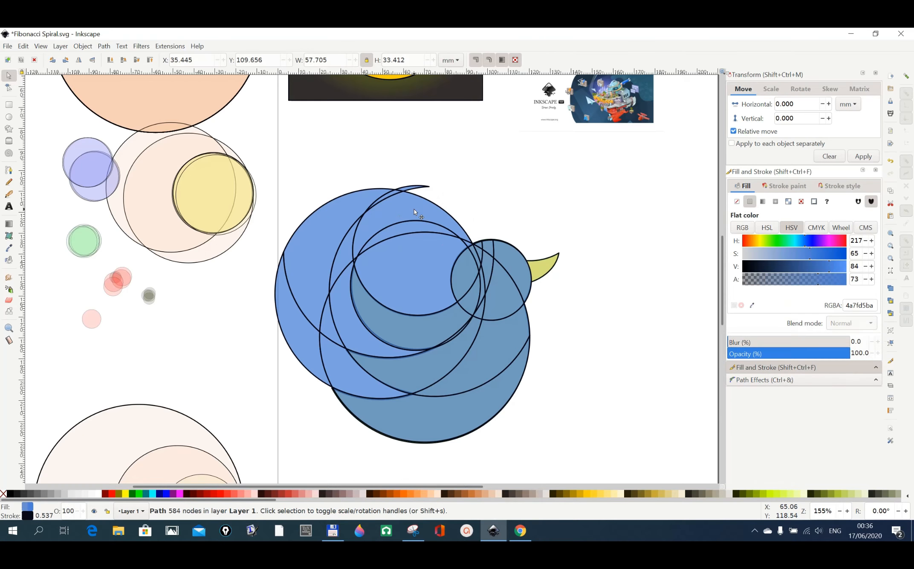
{"action": "key", "text": "Delete"}
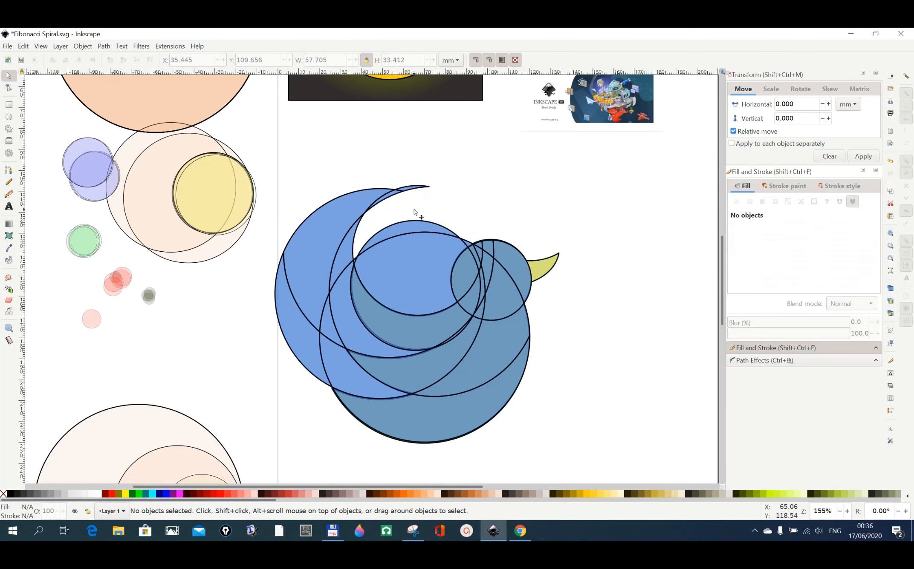
Delete the blue crescent fragments curving upward beyond the tip of the top wing feather
{"action": "left_click", "coordinate": [367, 208]}
{"action": "key", "text": "Delete"}
{"action": "left_click", "coordinate": [401, 193]}
{"action": "key", "text": "Delete"}
{"action": "left_click", "coordinate": [384, 206]}
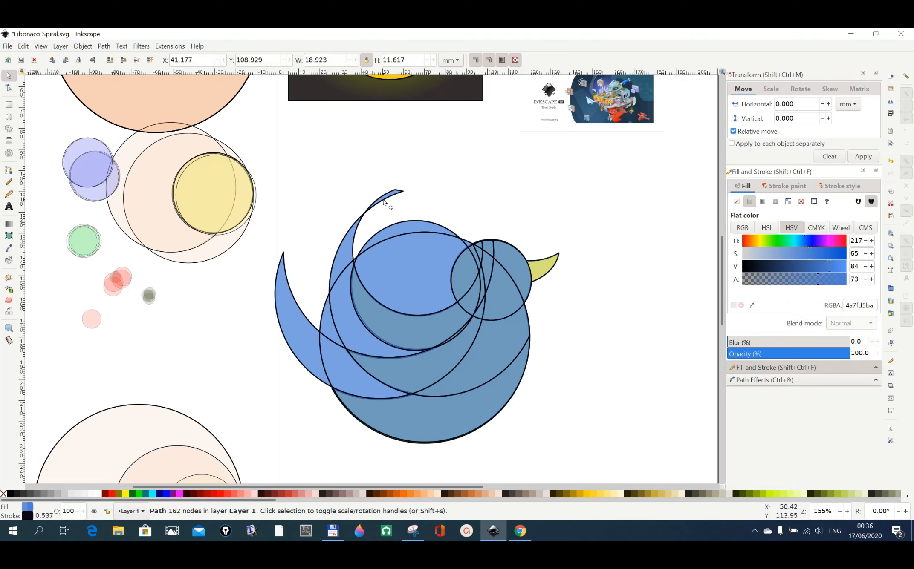
{"action": "key", "text": "Delete"}
{"action": "left_click", "coordinate": [347, 248]}
{"action": "key", "text": "Delete"}
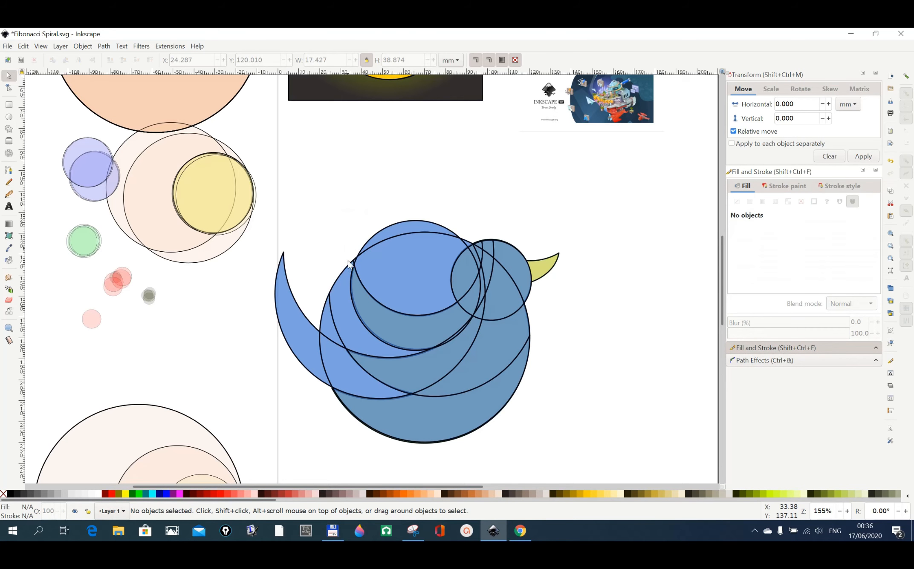
Delete the blue fragments between the wing feathers and beyond the tips of the middle and bottom feathers
{"action": "left_click", "coordinate": [342, 304]}
{"action": "key", "text": "Delete"}
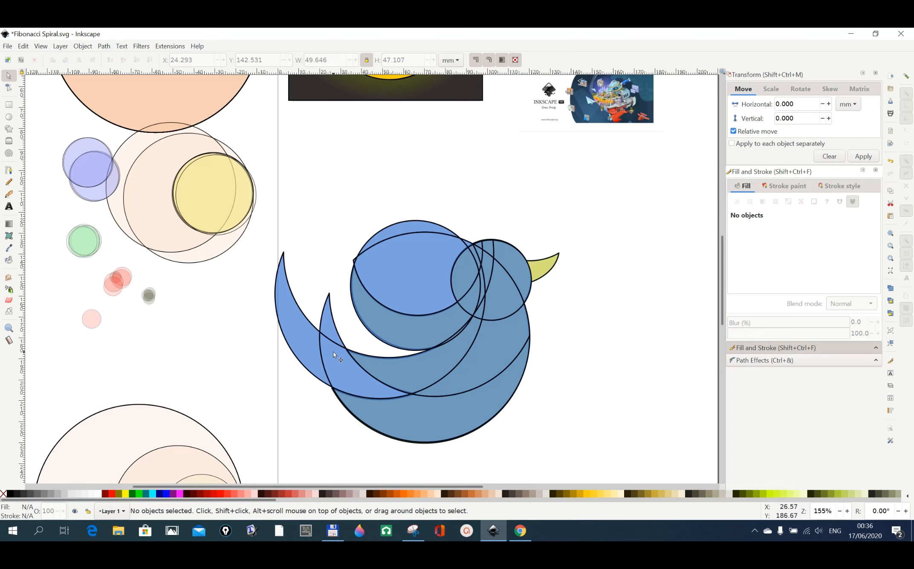
{"action": "left_click", "coordinate": [335, 352]}
{"action": "key", "text": "Delete"}
{"action": "left_click", "coordinate": [307, 348]}
{"action": "key", "text": "Delete"}
{"action": "left_click", "coordinate": [327, 332]}
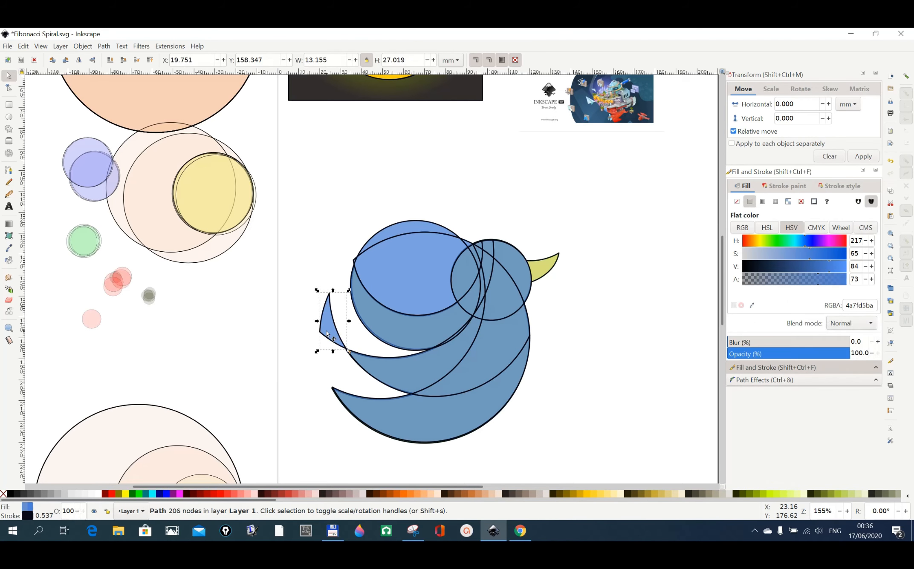
{"action": "key", "text": "Delete"}
Delete the fragments in the hollow above the top feather and the small slivers at the head and feather tip
{"action": "left_click", "coordinate": [395, 274]}
{"action": "key", "text": "Delete"}
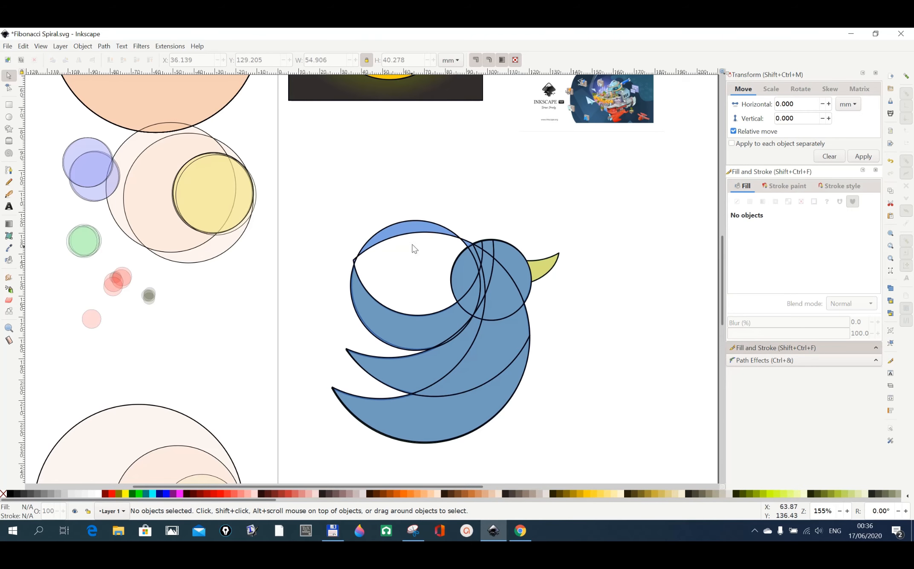
{"action": "left_click", "coordinate": [420, 235]}
{"action": "key", "text": "Delete"}
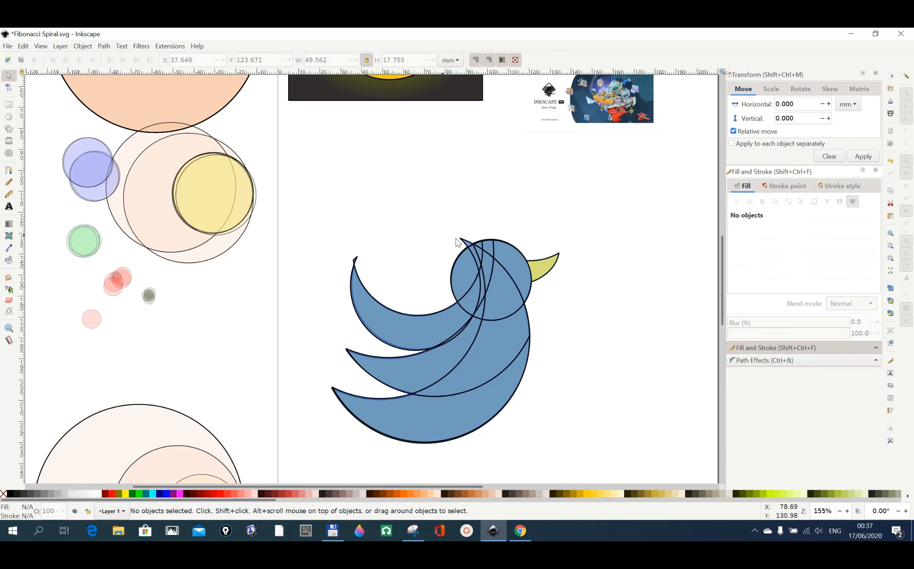
{"action": "left_click", "coordinate": [467, 243]}
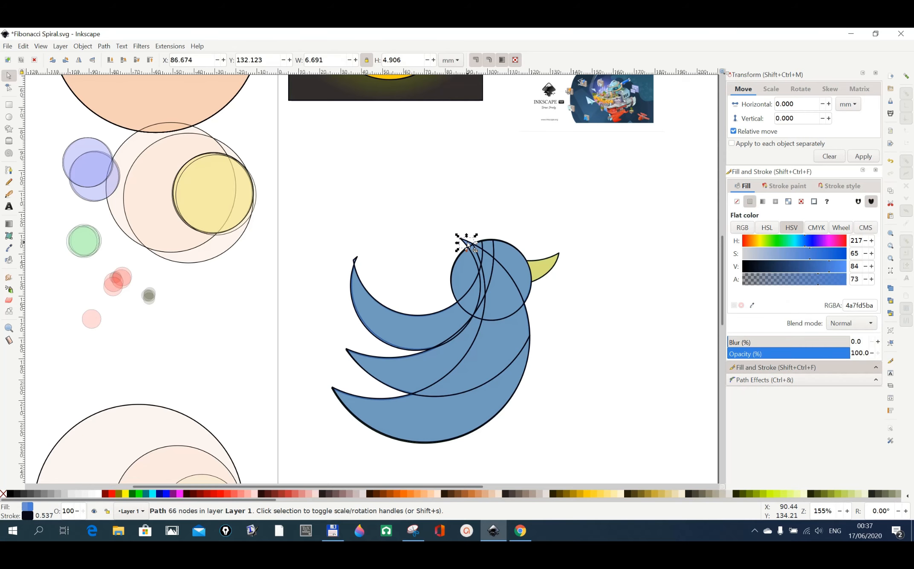
{"action": "key", "text": "Delete"}
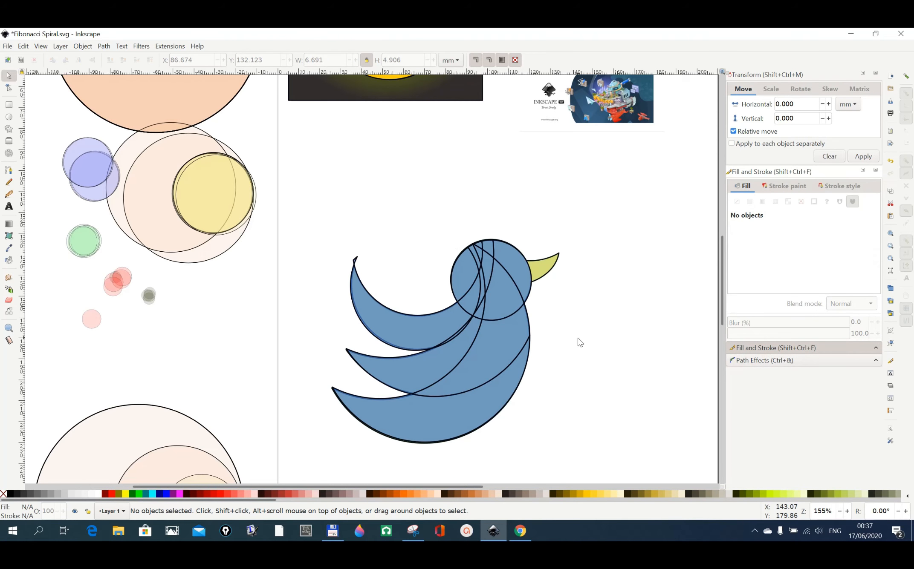
{"action": "left_click", "coordinate": [356, 261]}
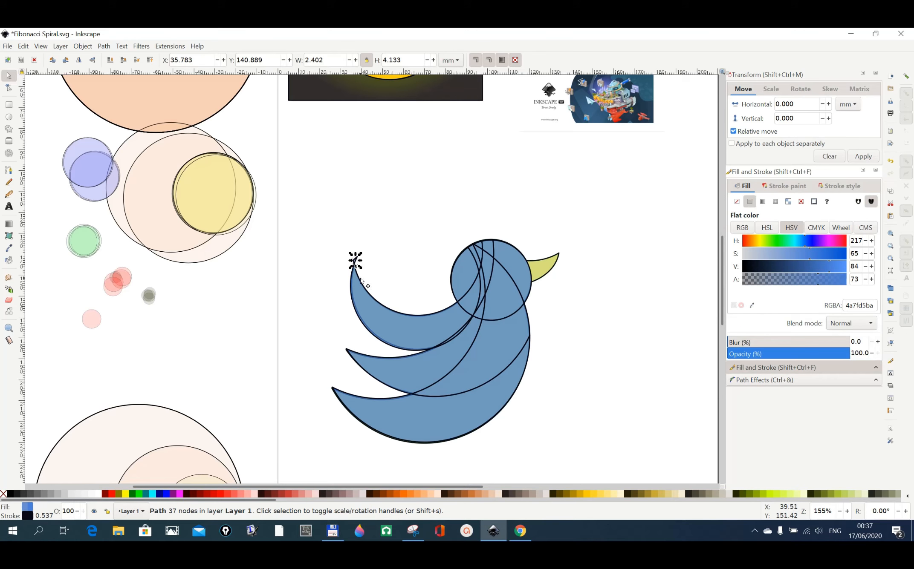
{"action": "key", "text": "Delete"}
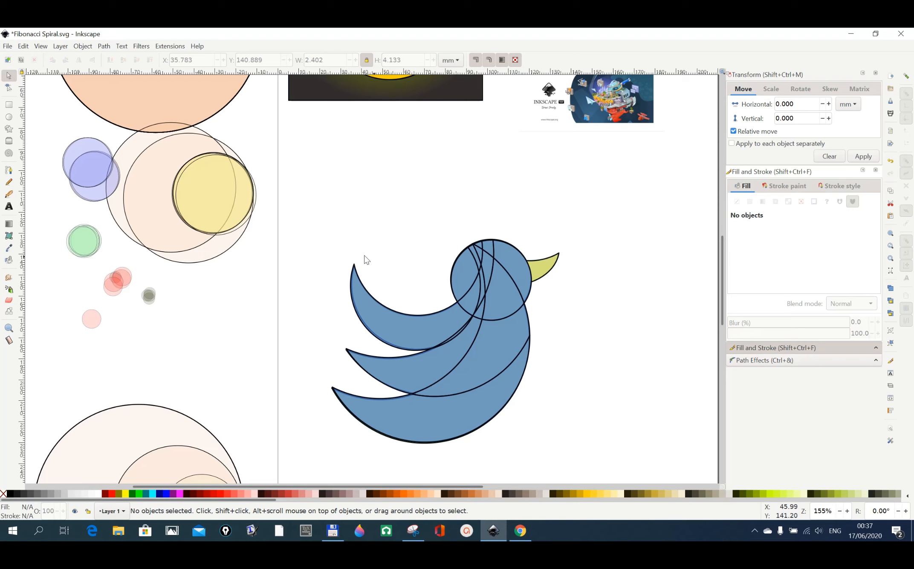
Select all remaining blue pieces of the bird's body and merge them into one shape with Union
{"action": "left_click_drag", "start_coordinate": [324, 237], "coordinate": [535, 452]}
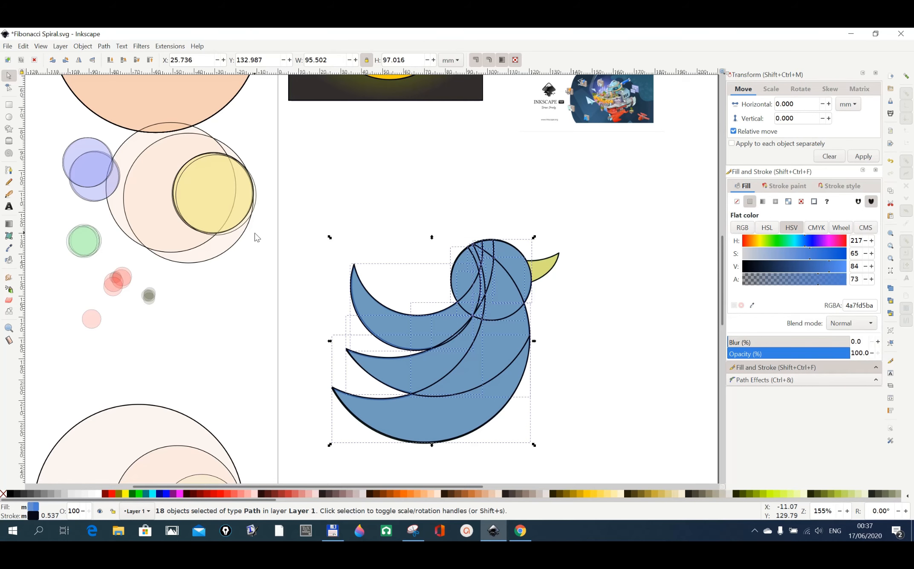
{"action": "left_click", "coordinate": [103, 48]}
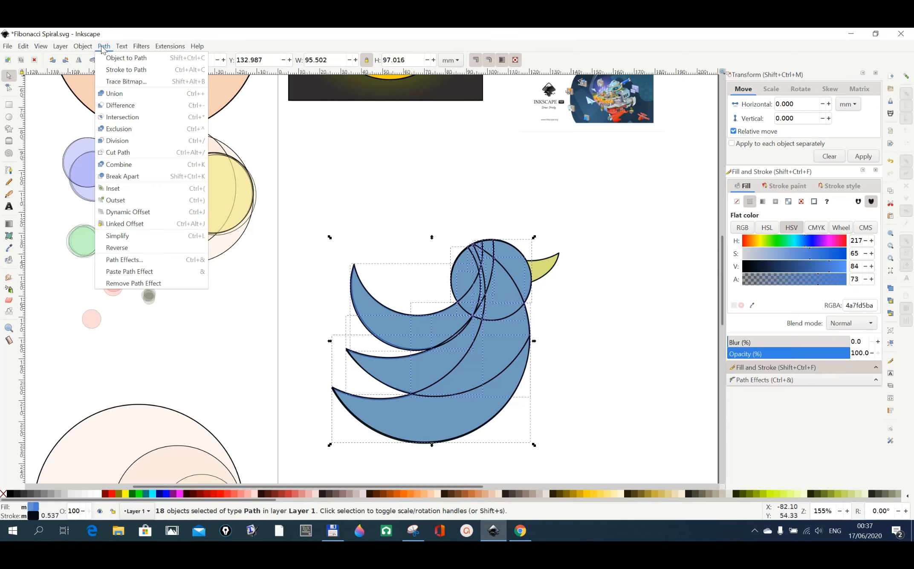
{"action": "left_click", "coordinate": [109, 97]}
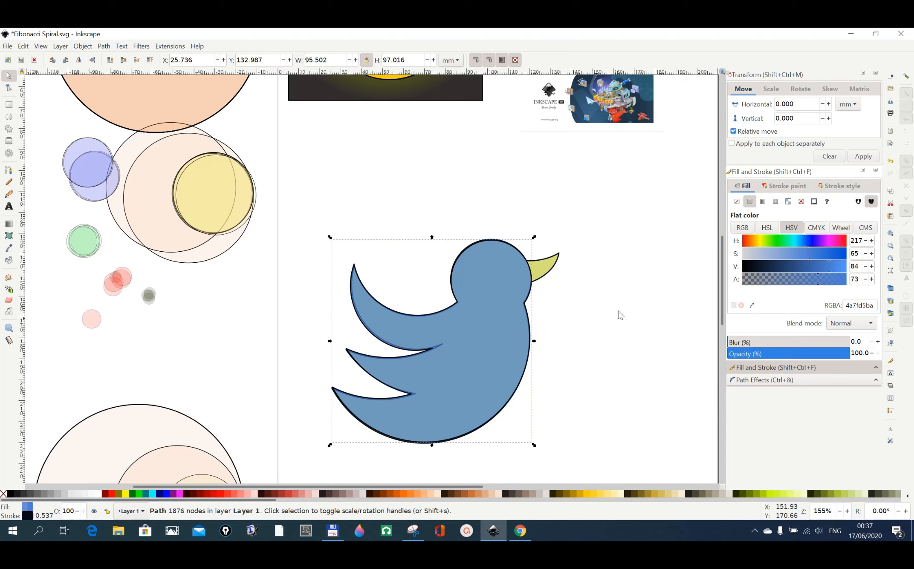
{"action": "left_click", "coordinate": [610, 363]}
{"action": "scroll", "coordinate": [618, 367], "scroll_direction": "down", "scroll_amount": 4}
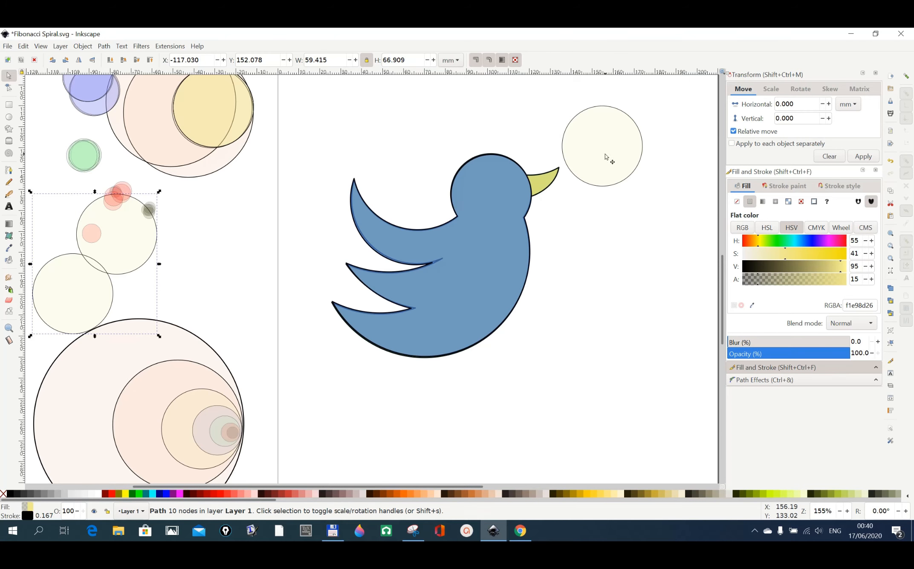
Place three pale yellow circles on the bird: along the beak's upper edge, along its lower edge, and over the head
{"action": "left_click_drag", "start_coordinate": [601, 159], "coordinate": [528, 150]}
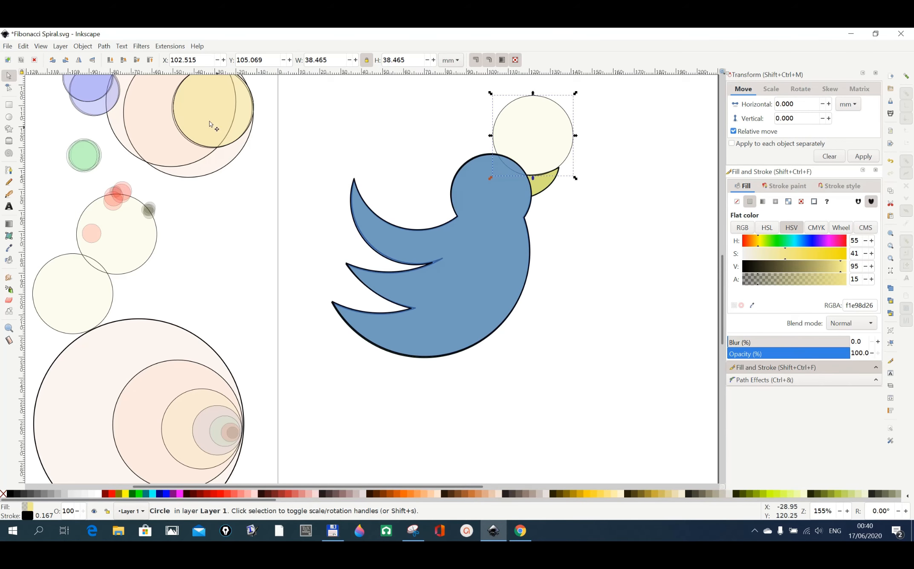
{"action": "key", "text": "ctrl+v"}
{"action": "left_click_drag", "start_coordinate": [213, 130], "coordinate": [508, 177]}
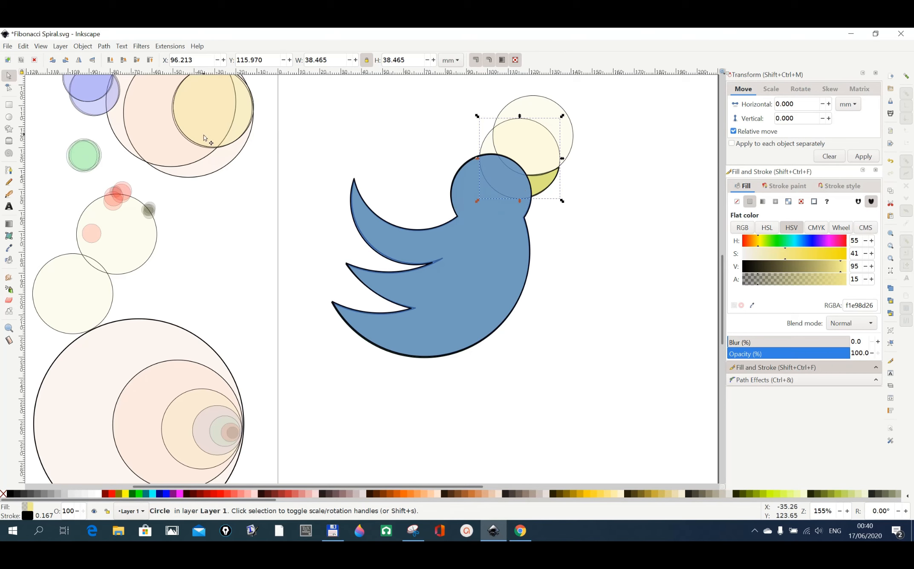
{"action": "key", "text": "ctrl+v"}
{"action": "left_click_drag", "start_coordinate": [219, 119], "coordinate": [497, 203]}
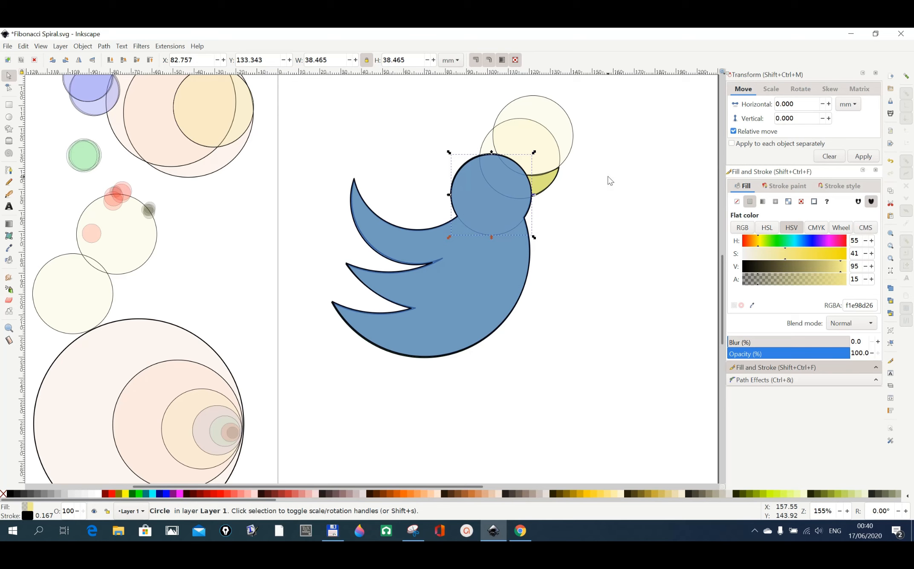
Combine the three pale yellow circles around the head into one path and move it to the empty area beside the bird
{"action": "left_click", "coordinate": [491, 147], "text": "shift"}
{"action": "left_click", "coordinate": [530, 107], "text": "shift"}
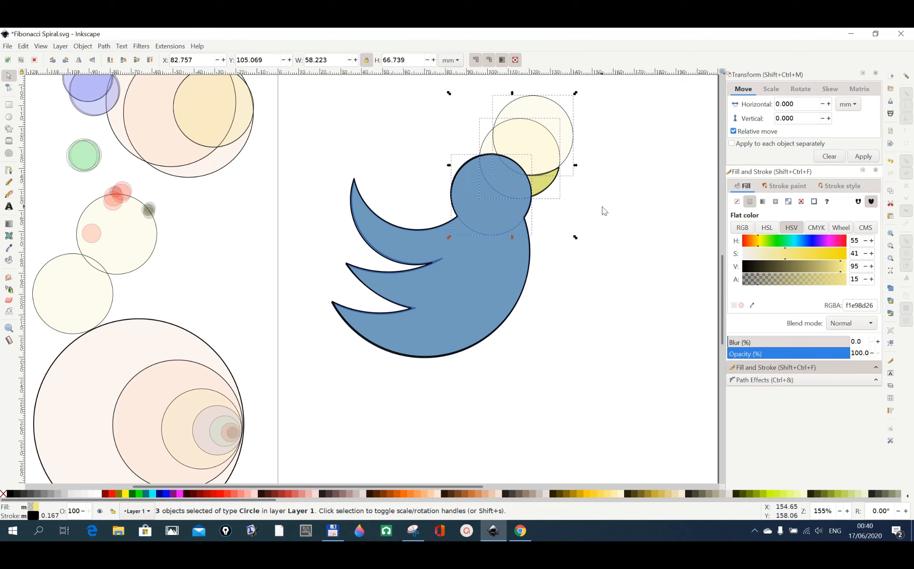
{"action": "left_click", "coordinate": [103, 47]}
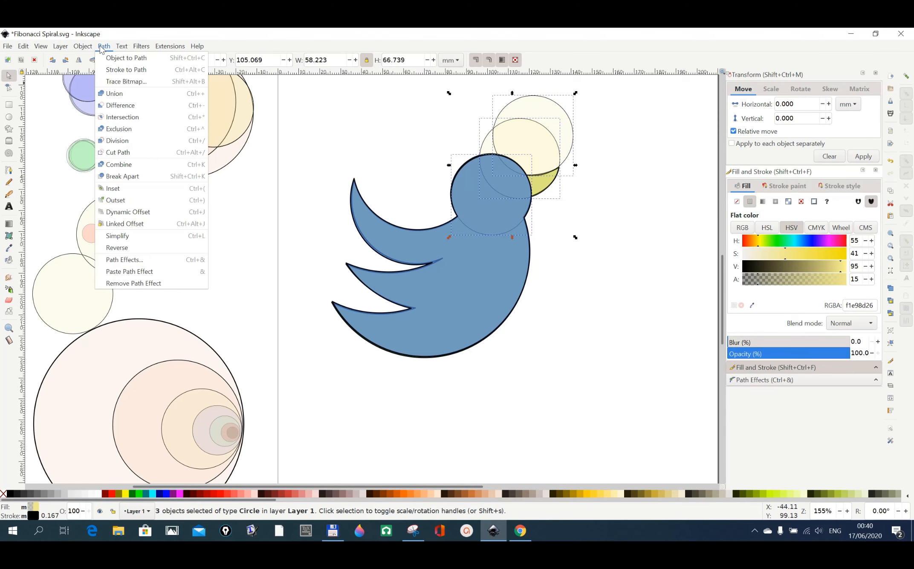
{"action": "left_click", "coordinate": [109, 166]}
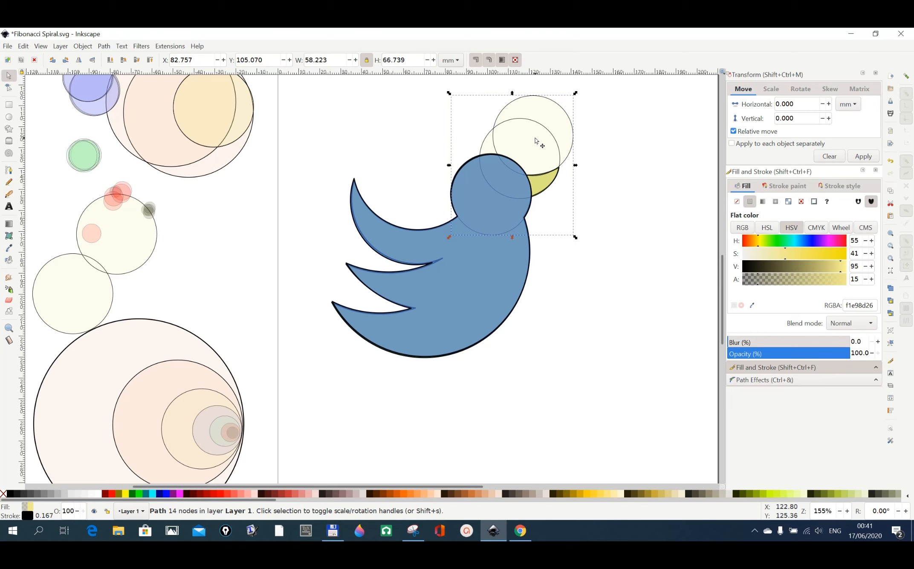
{"action": "left_click_drag", "start_coordinate": [545, 144], "coordinate": [651, 146]}
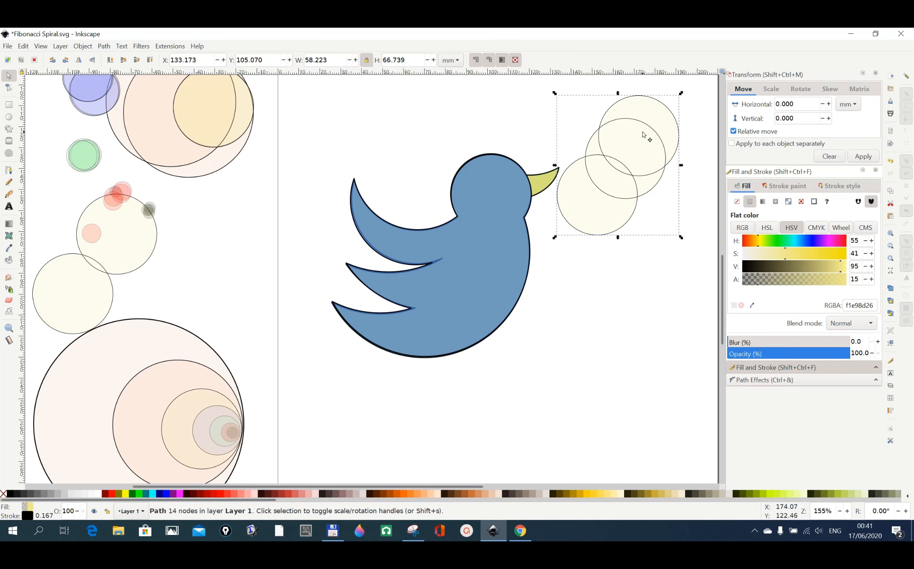
{"action": "left_click_drag", "start_coordinate": [638, 147], "coordinate": [638, 325]}
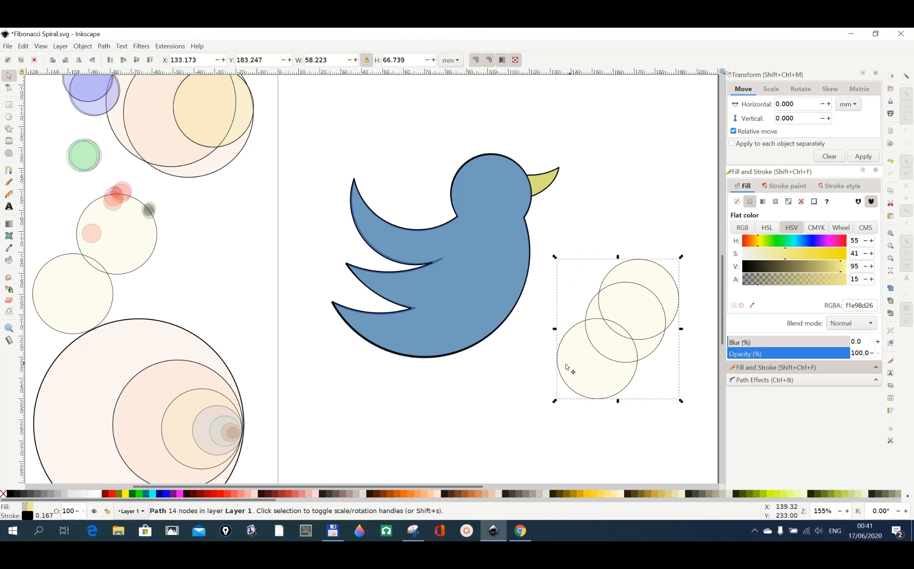
Draw a blue rectangle about 69 by 76 mm enclosing the combined circles and send it behind them
{"action": "left_click", "coordinate": [9, 106]}
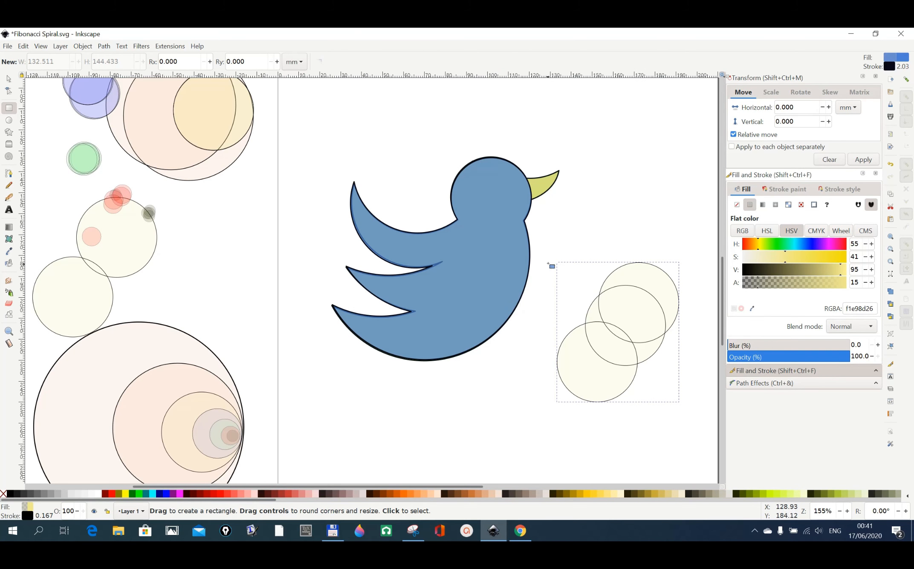
{"action": "left_click_drag", "start_coordinate": [546, 254], "coordinate": [691, 412]}
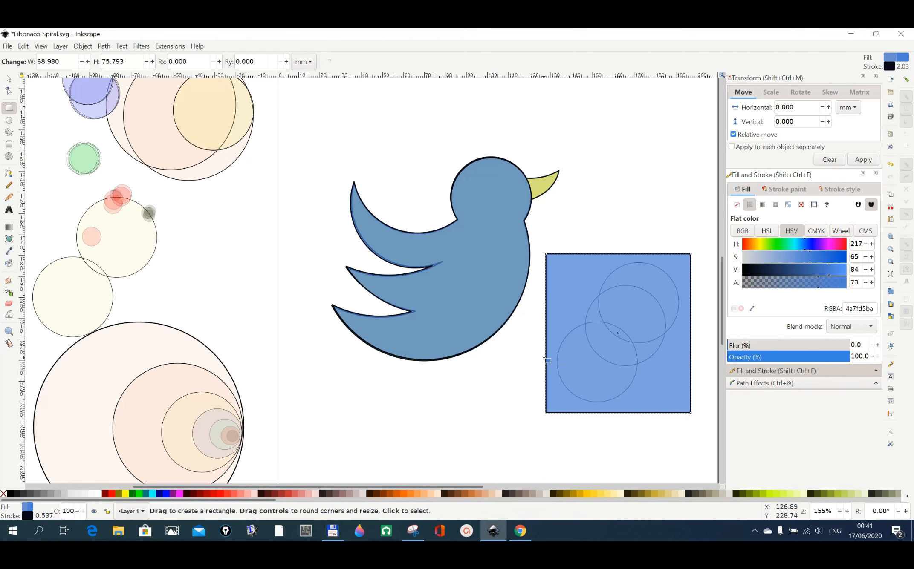
{"action": "left_click", "coordinate": [5, 83]}
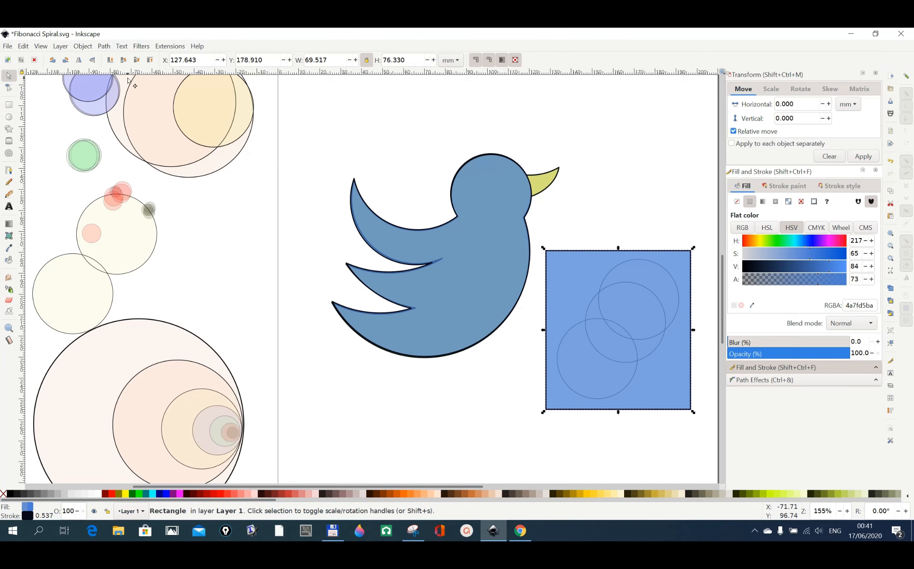
{"action": "left_click", "coordinate": [110, 60]}
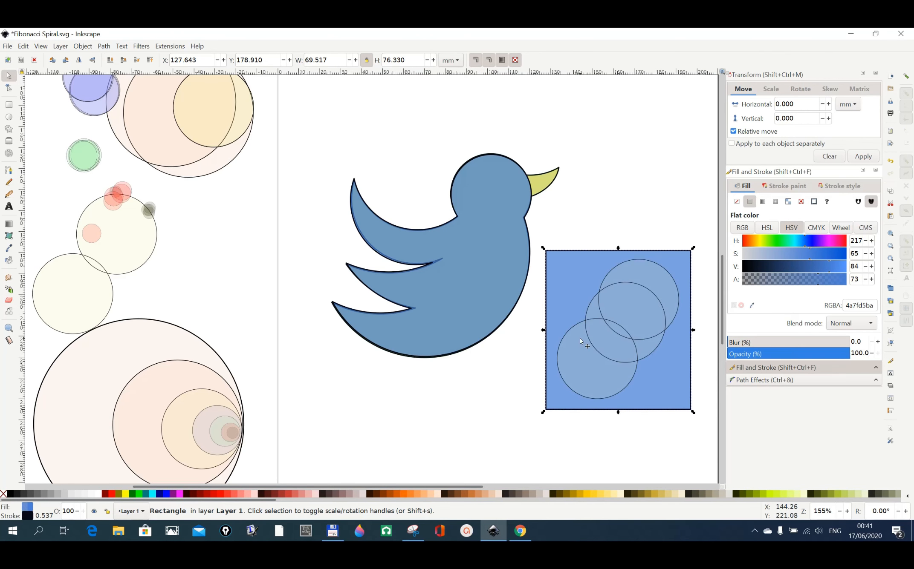
Divide the rectangle with the combined circles using Division and delete the piece outside the circles
{"action": "key", "text": "shift"}
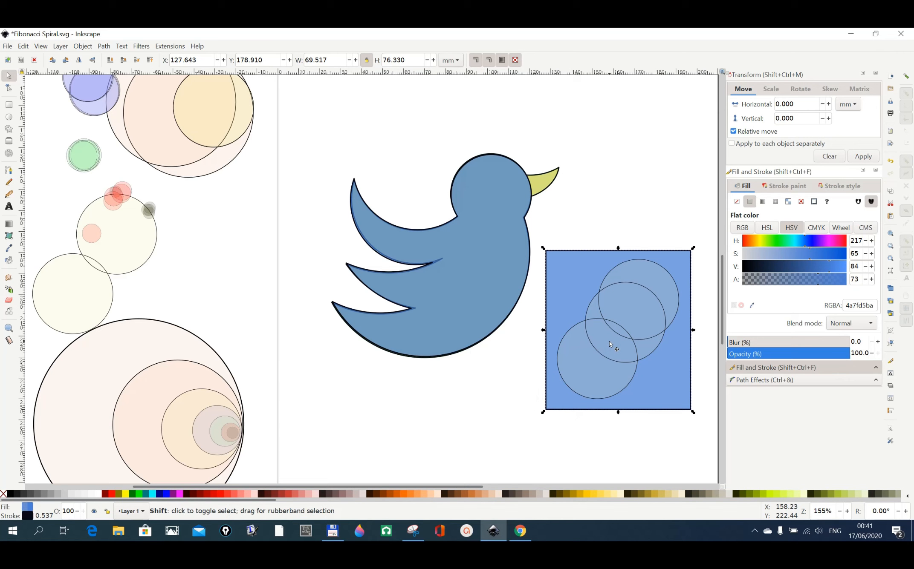
{"action": "left_click", "coordinate": [615, 333], "text": "shift"}
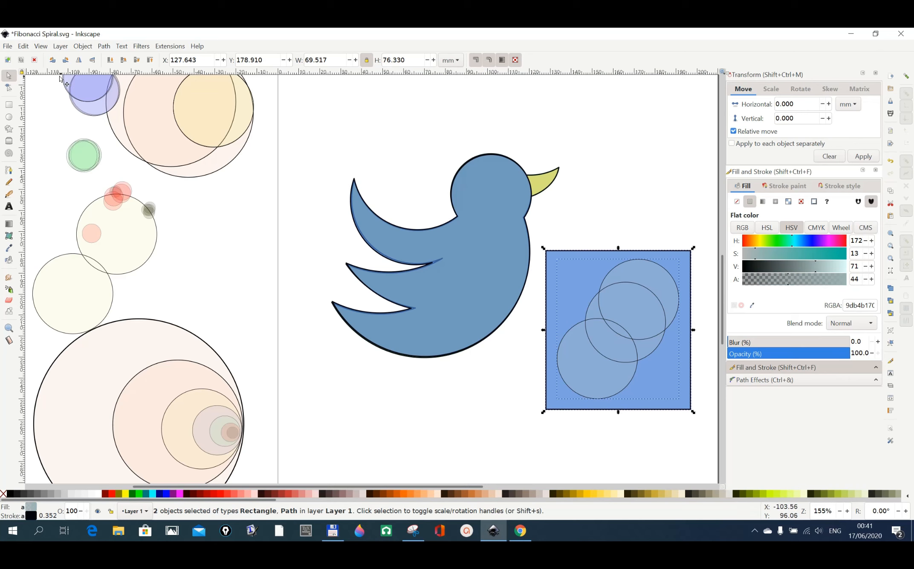
{"action": "left_click", "coordinate": [107, 47]}
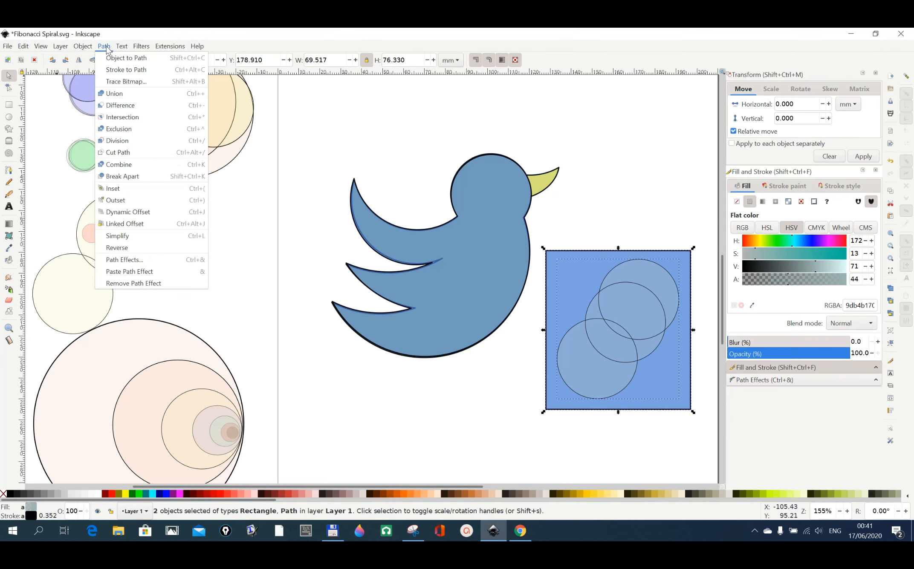
{"action": "left_click", "coordinate": [118, 141]}
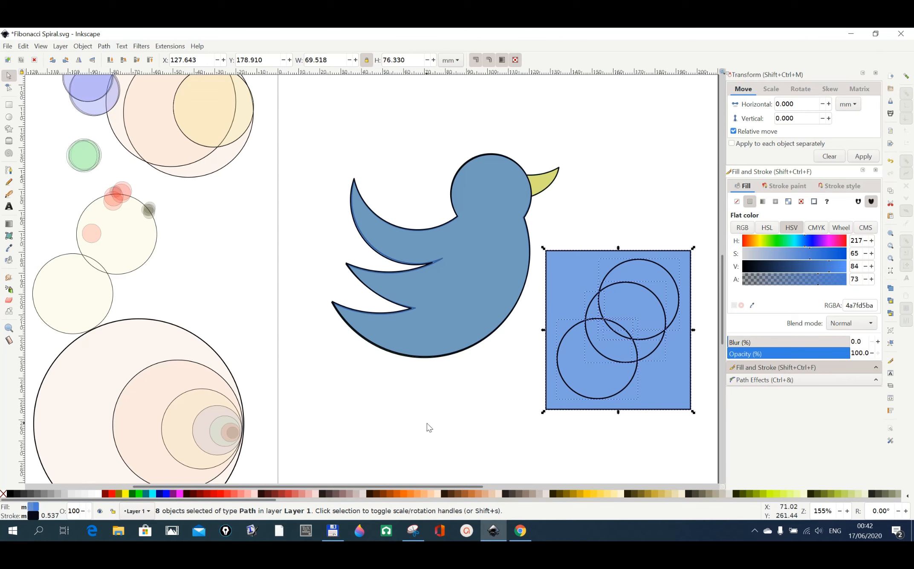
{"action": "left_click", "coordinate": [574, 433]}
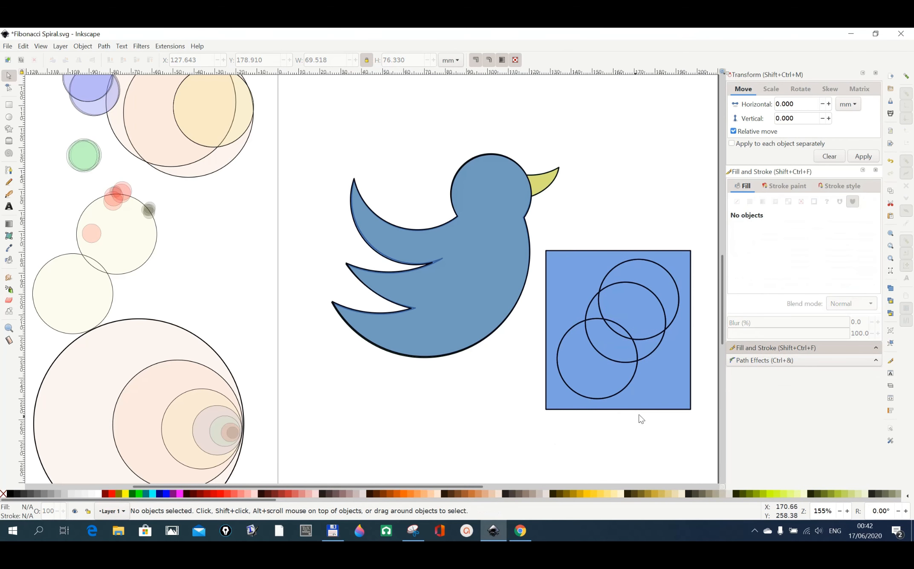
{"action": "left_click", "coordinate": [651, 397]}
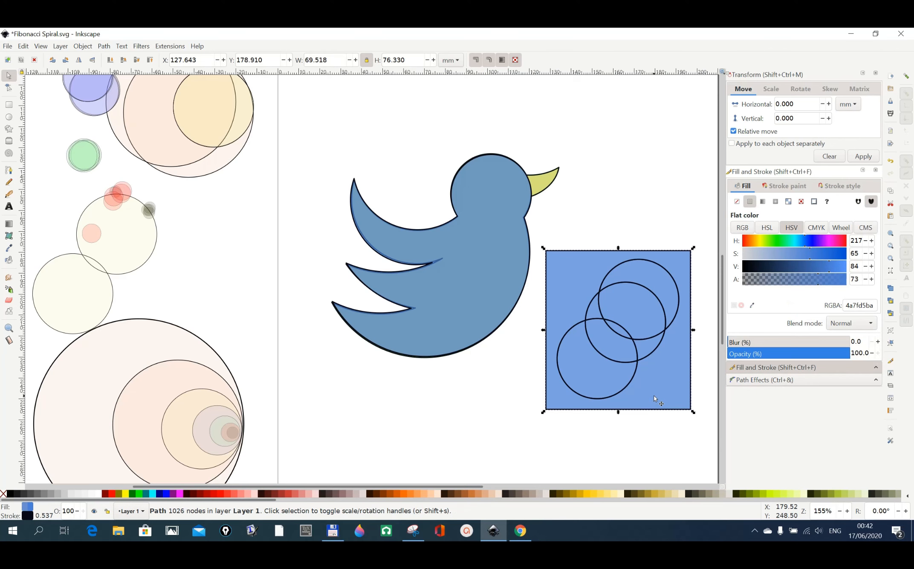
{"action": "key", "text": "Delete"}
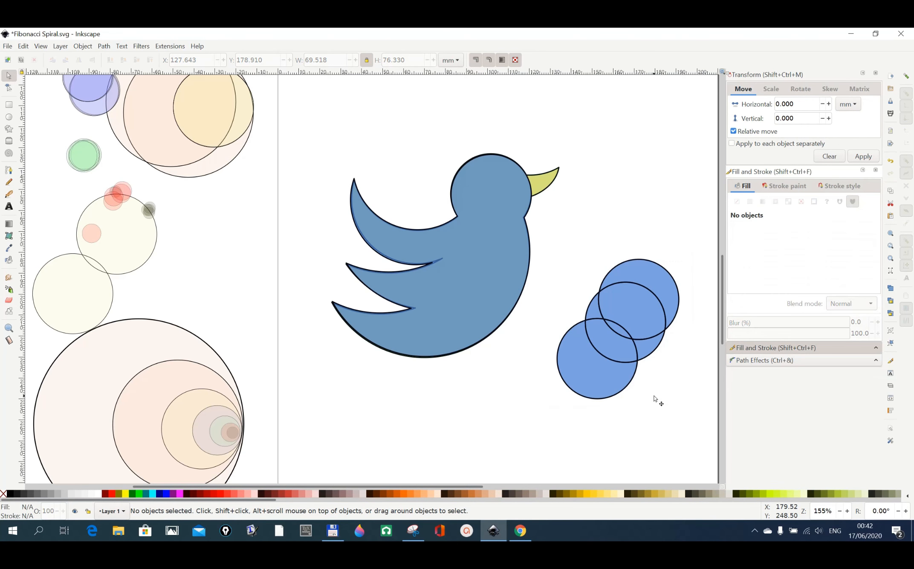
Move the beak-shaped piece from the divided circles onto the bird's beak, fitting it against the head
{"action": "left_click", "coordinate": [646, 354]}
{"action": "left_click_drag", "start_coordinate": [645, 353], "coordinate": [540, 190]}
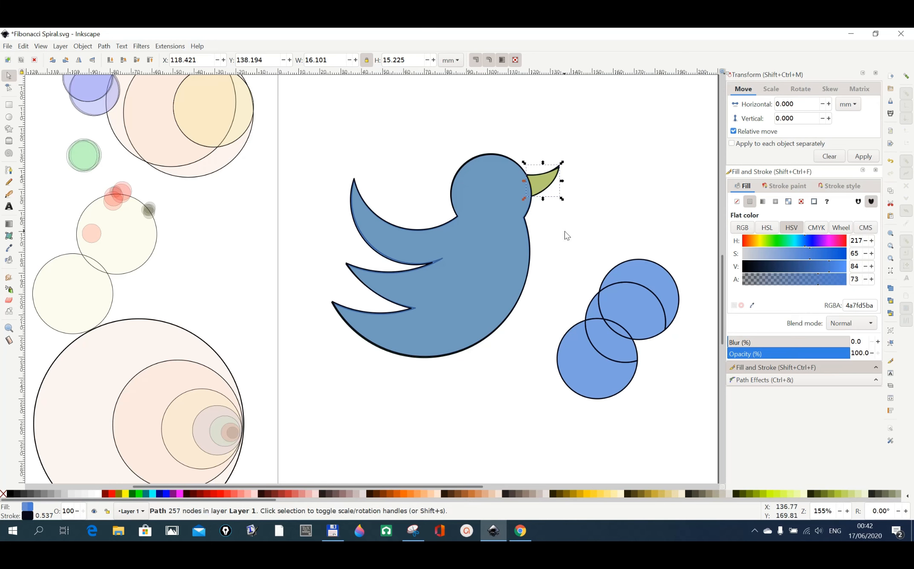
{"action": "key", "text": "Escape"}
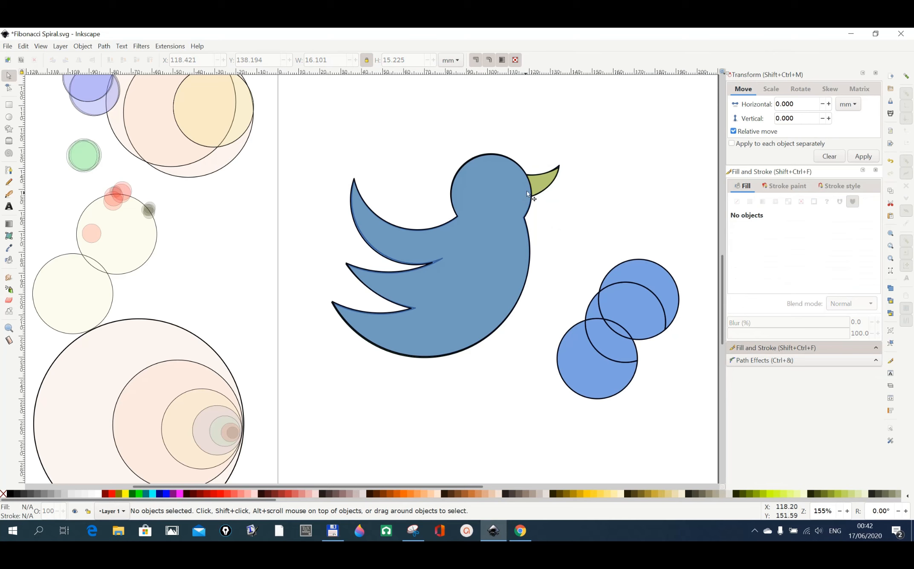
Select the bird's body together with all overlapping beak pieces and merge them into one shape with Union
{"action": "left_click", "coordinate": [544, 186]}
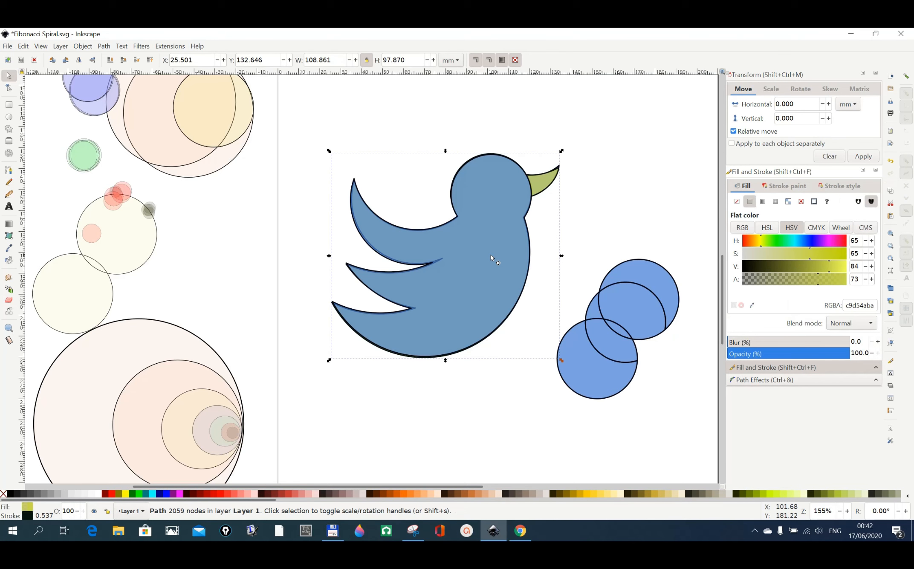
{"action": "left_click", "coordinate": [542, 187]}
{"action": "left_click", "coordinate": [608, 210]}
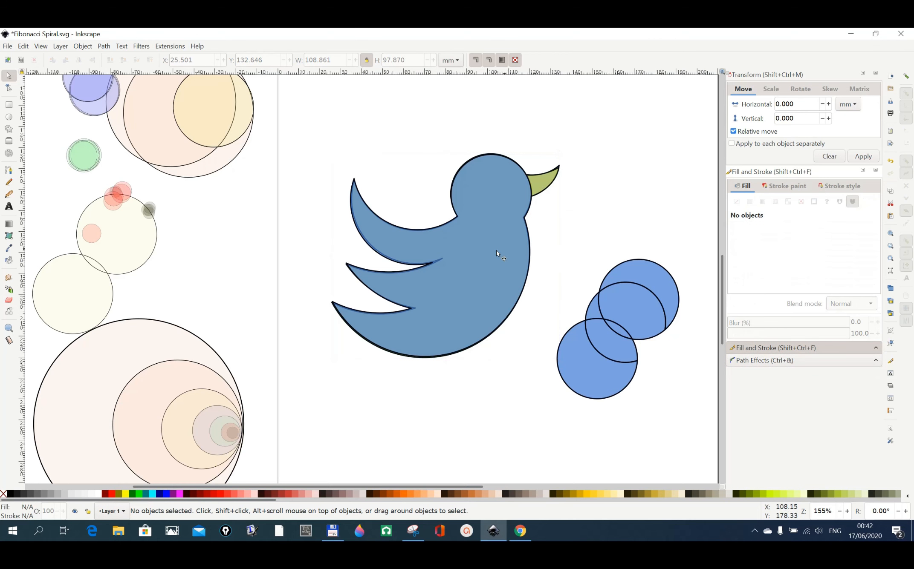
{"action": "left_click", "coordinate": [543, 187]}
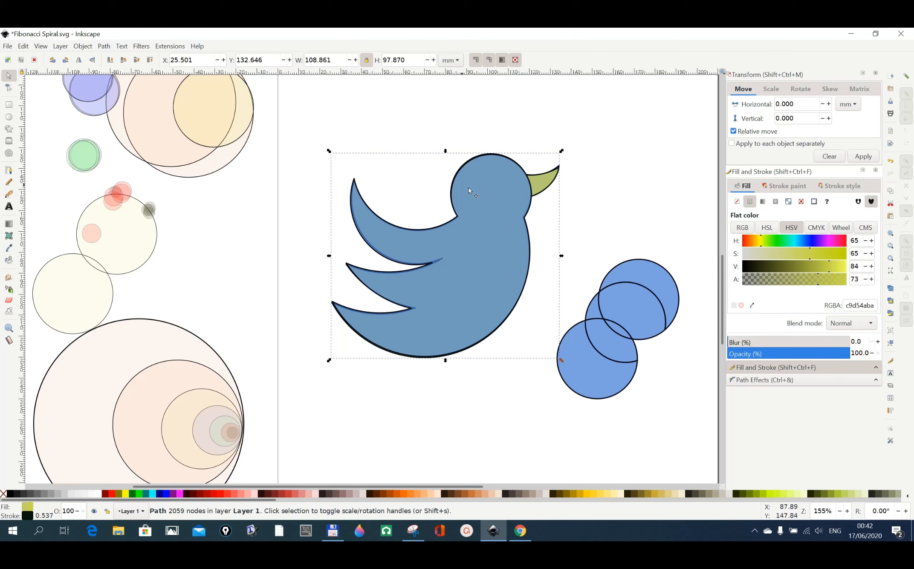
{"action": "left_click_drag", "start_coordinate": [311, 131], "coordinate": [566, 367]}
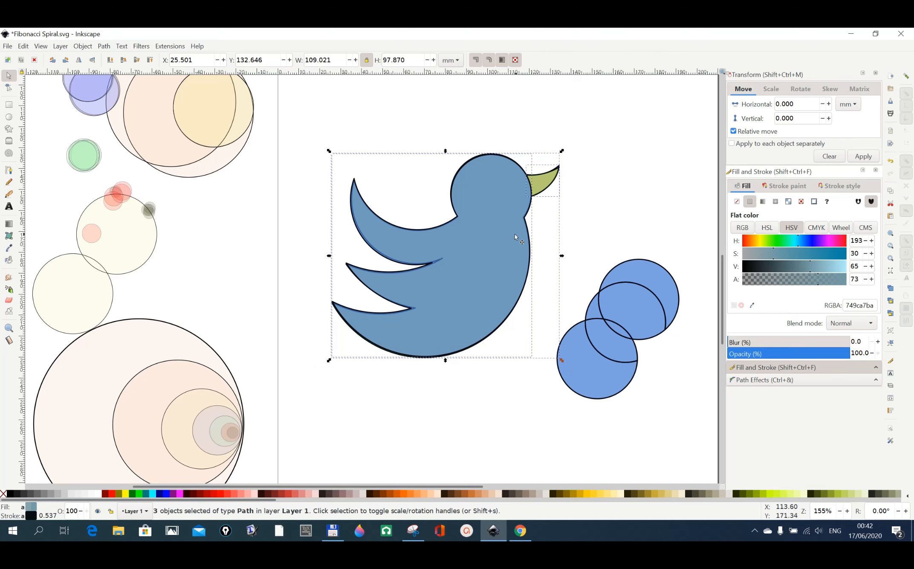
{"action": "left_click", "coordinate": [103, 47]}
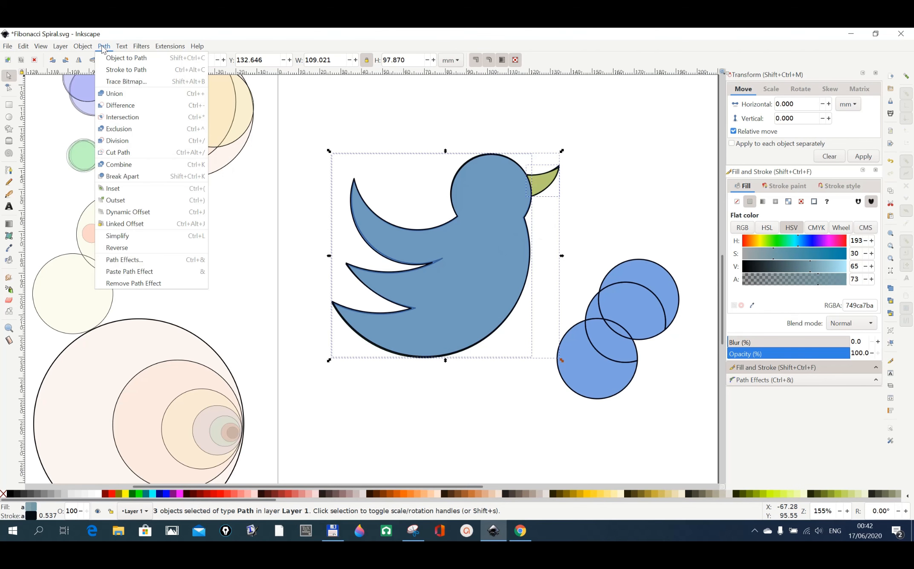
{"action": "left_click", "coordinate": [112, 93]}
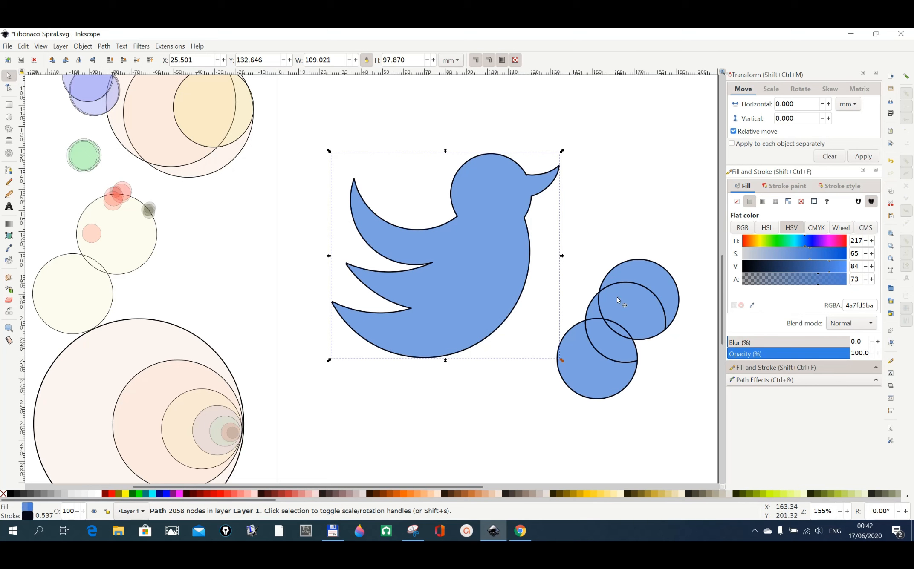
Delete all leftover pieces of the divided circles beside the bird
{"action": "left_click", "coordinate": [637, 323]}
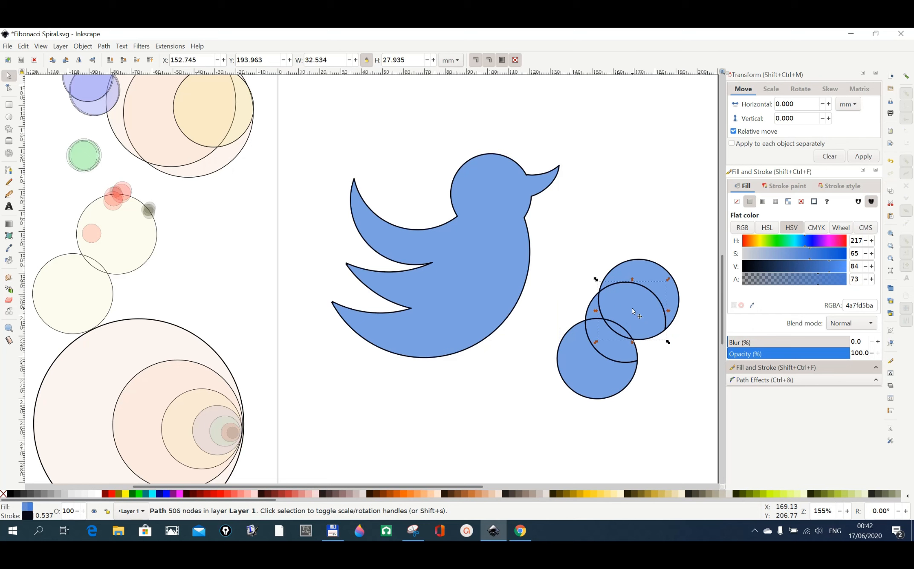
{"action": "key", "text": "ctrl+minus"}
{"action": "left_click", "coordinate": [658, 291]}
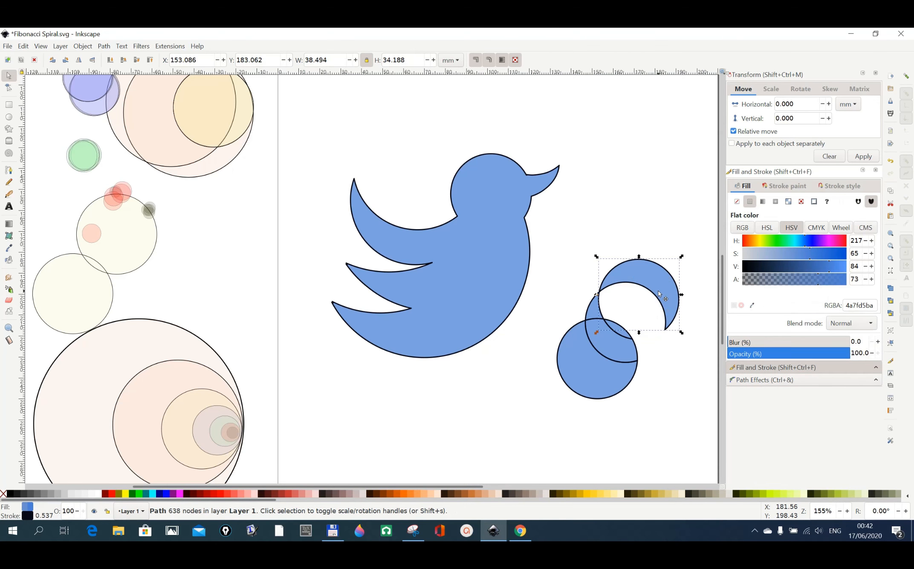
{"action": "key", "text": "Delete"}
{"action": "left_click", "coordinate": [619, 355]}
{"action": "key", "text": "ctrl+minus"}
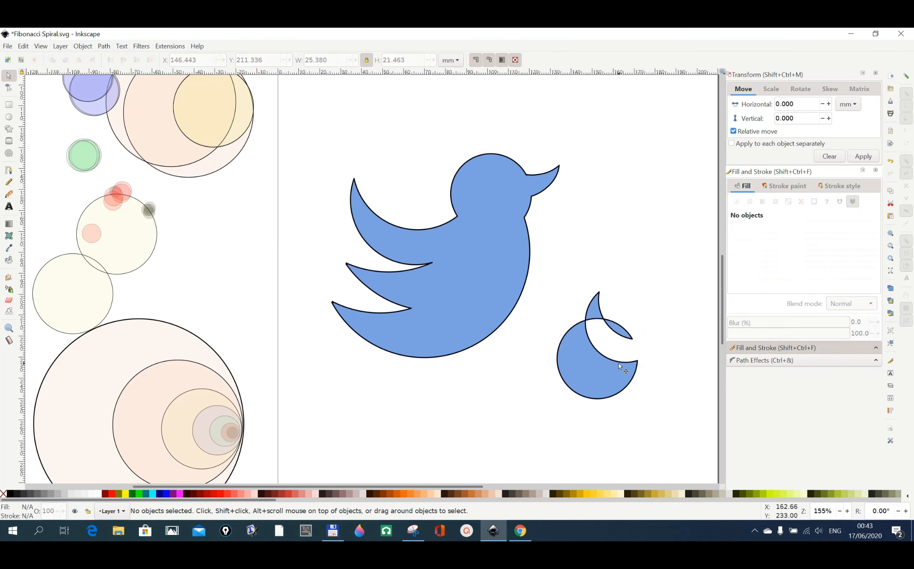
{"action": "left_click", "coordinate": [614, 375]}
{"action": "key", "text": "Delete"}
{"action": "left_click", "coordinate": [596, 307]}
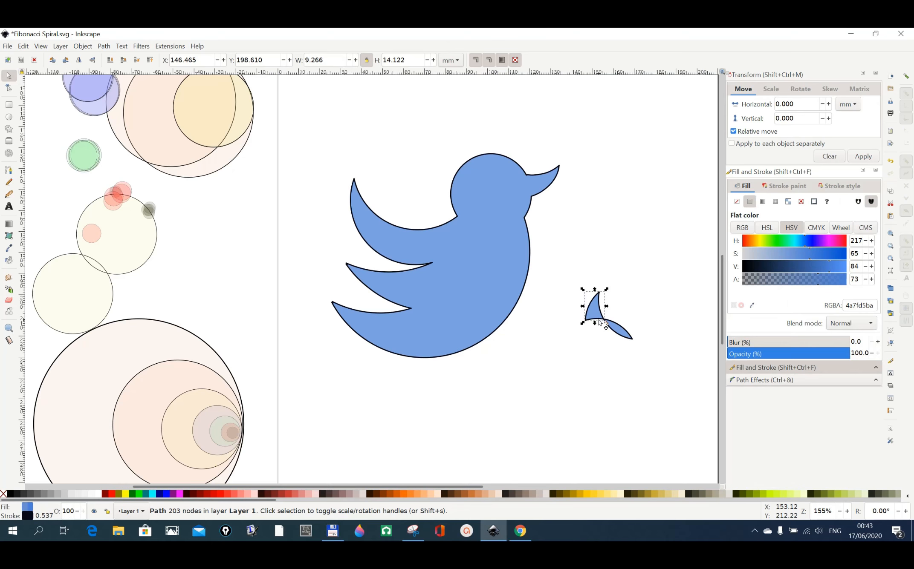
{"action": "key", "text": "Delete"}
{"action": "left_click", "coordinate": [619, 329]}
{"action": "key", "text": "Delete"}
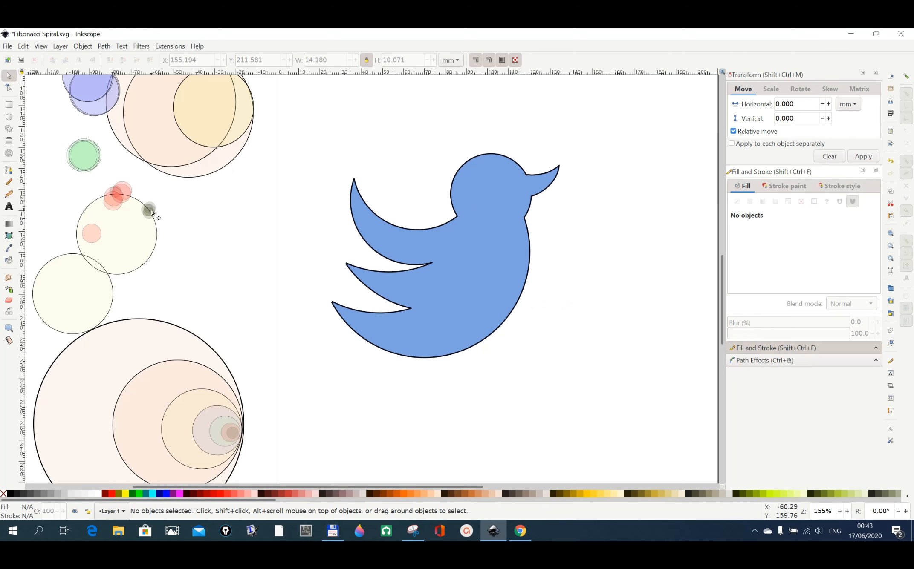
Place the small dark golden-ratio circle on the bird's head near the beak as its eye and select it
{"action": "left_click_drag", "start_coordinate": [151, 211], "coordinate": [509, 192]}
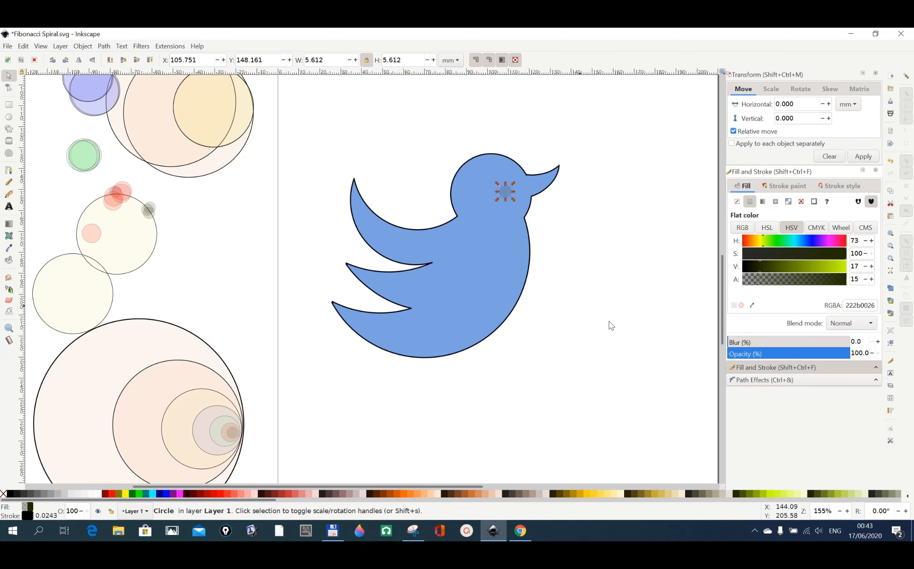
{"action": "left_click", "coordinate": [638, 346]}
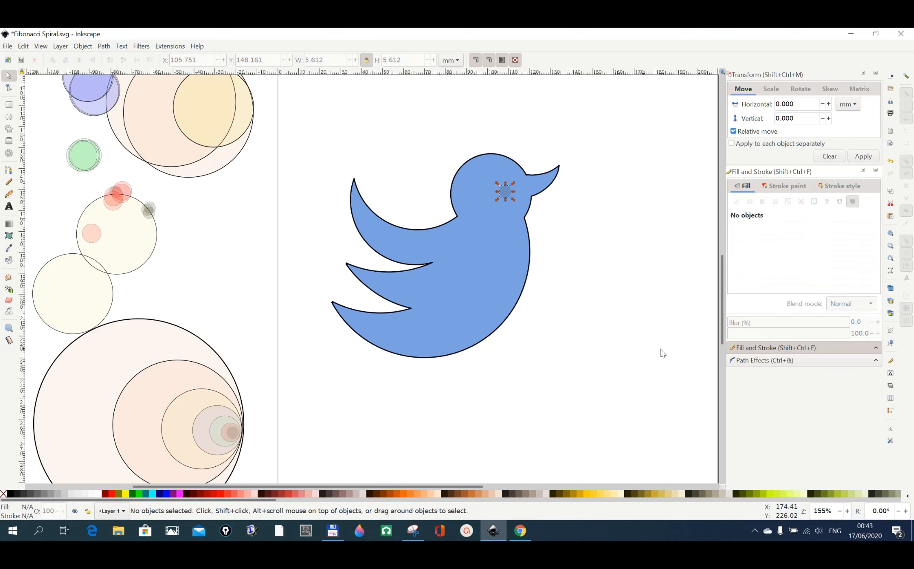
{"action": "left_click", "coordinate": [504, 190]}
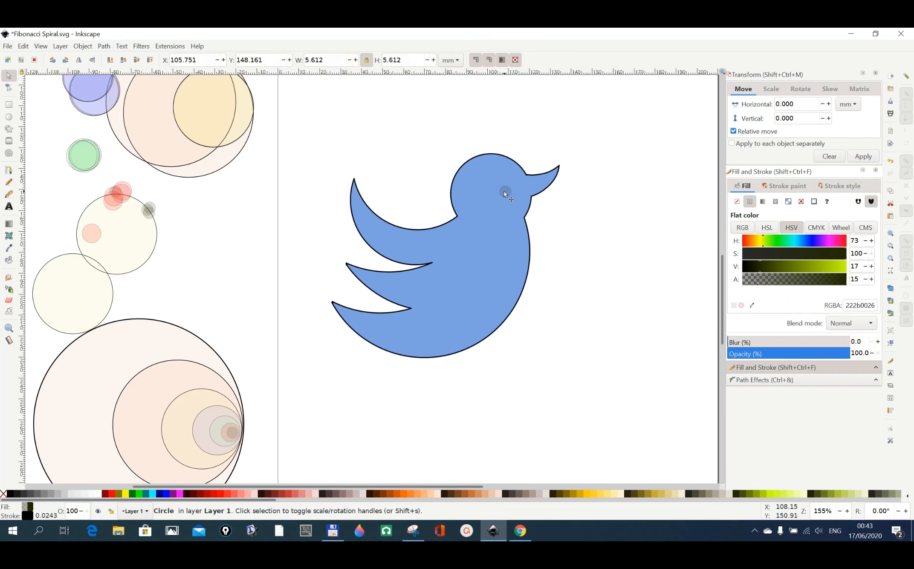
Fill the bird's eye circle with fully opaque white and move it slightly closer to the beak
{"action": "left_click", "coordinate": [805, 284]}
{"action": "left_click_drag", "start_coordinate": [818, 285], "coordinate": [847, 286]}
{"action": "left_click", "coordinate": [794, 241]}
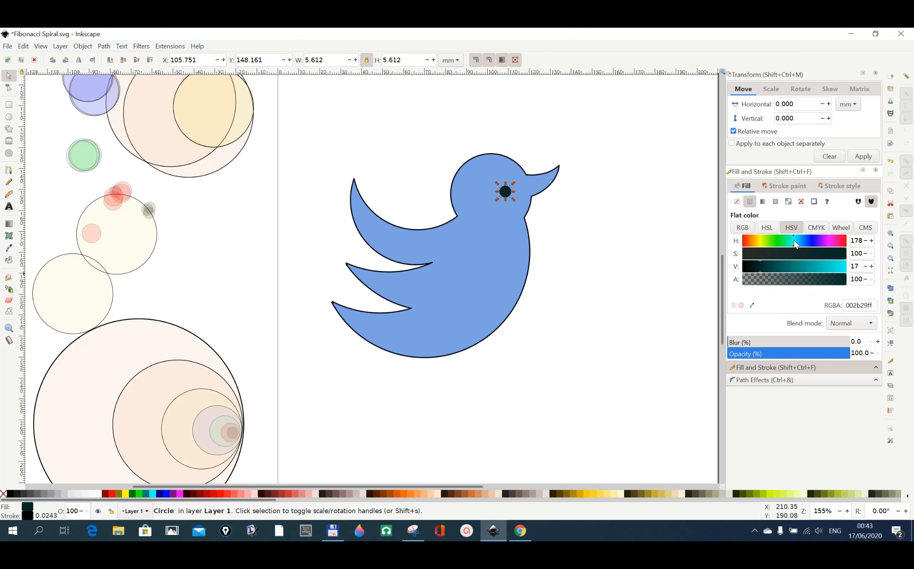
{"action": "left_click_drag", "start_coordinate": [787, 257], "coordinate": [745, 261]}
{"action": "left_click", "coordinate": [827, 268]}
{"action": "left_click", "coordinate": [839, 267]}
{"action": "left_click_drag", "start_coordinate": [841, 271], "coordinate": [850, 271]}
{"action": "left_click_drag", "start_coordinate": [745, 261], "coordinate": [740, 263]}
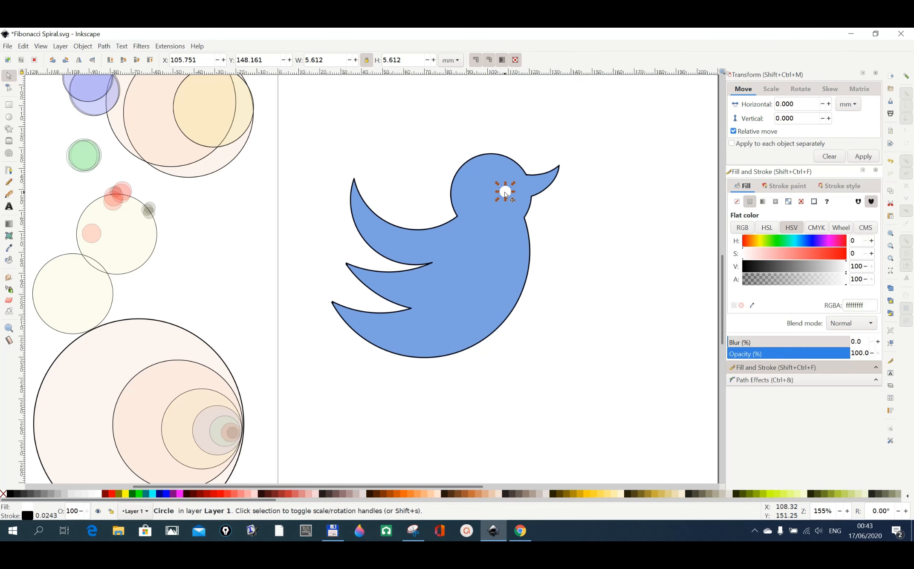
{"action": "left_click_drag", "start_coordinate": [505, 193], "coordinate": [514, 194]}
{"action": "left_click", "coordinate": [598, 364]}
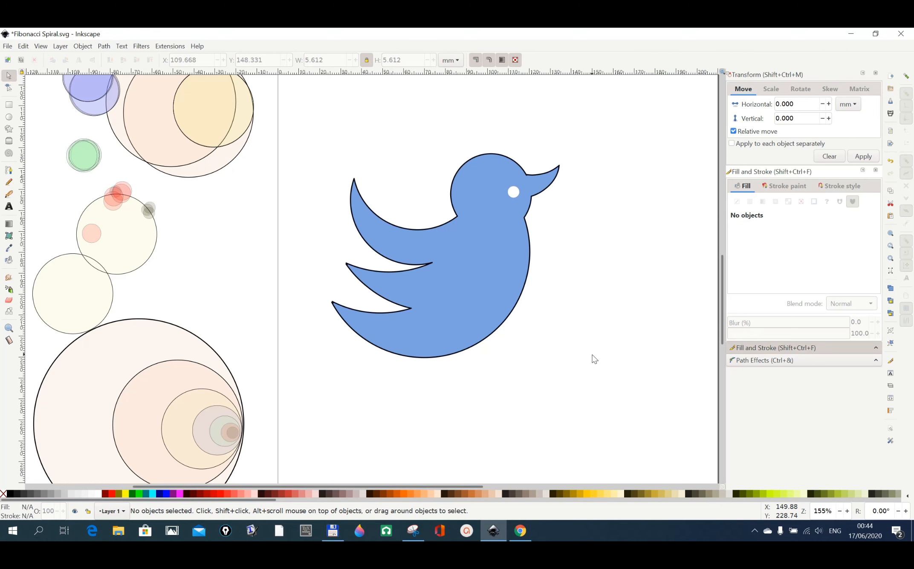
Draw a rectangle about 147 × 121 mm over the whole bird and fill it with lime green (aad400ff)
{"action": "scroll", "coordinate": [591, 374], "scroll_direction": "up", "scroll_amount": 6}
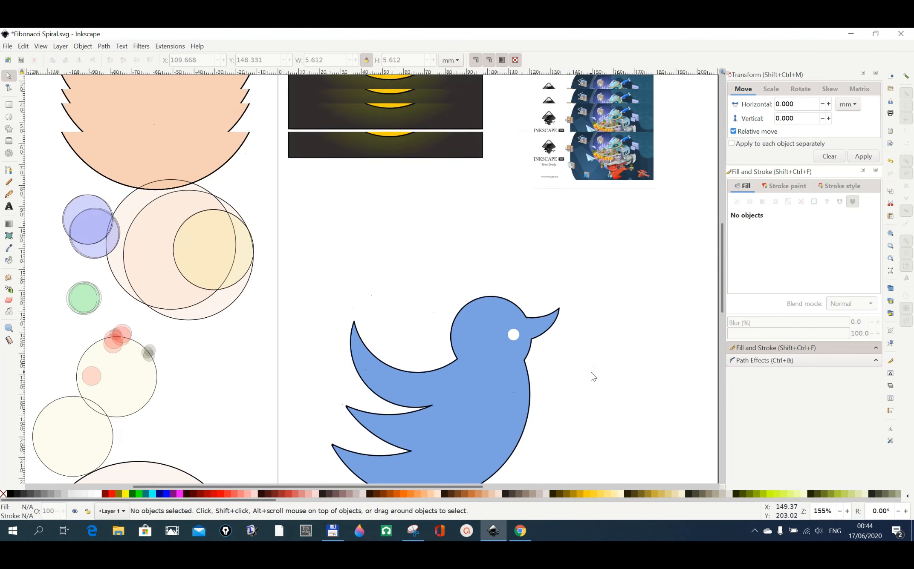
{"action": "scroll", "coordinate": [592, 375], "scroll_direction": "up", "scroll_amount": 4}
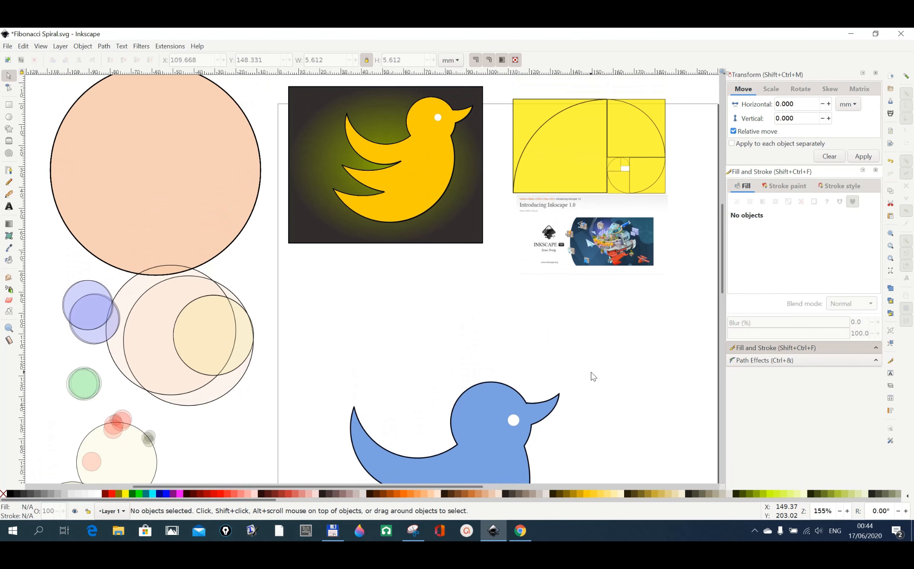
{"action": "scroll", "coordinate": [592, 376], "scroll_direction": "down", "scroll_amount": 8}
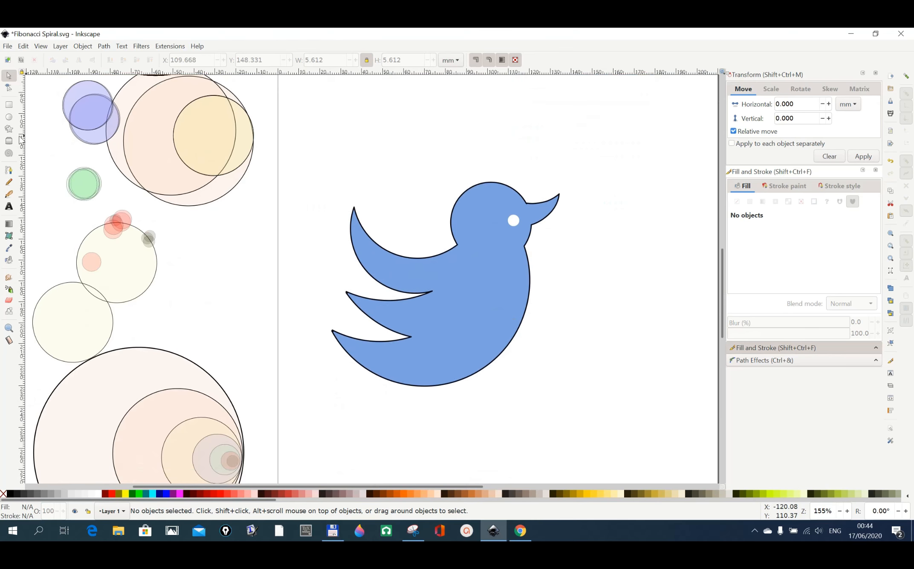
{"action": "left_click", "coordinate": [9, 108]}
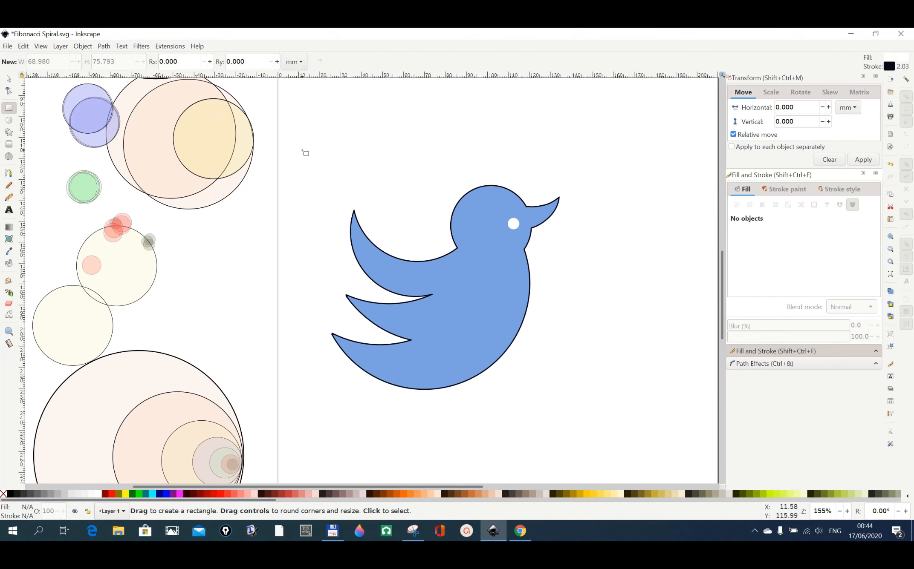
{"action": "left_click_drag", "start_coordinate": [299, 144], "coordinate": [607, 398]}
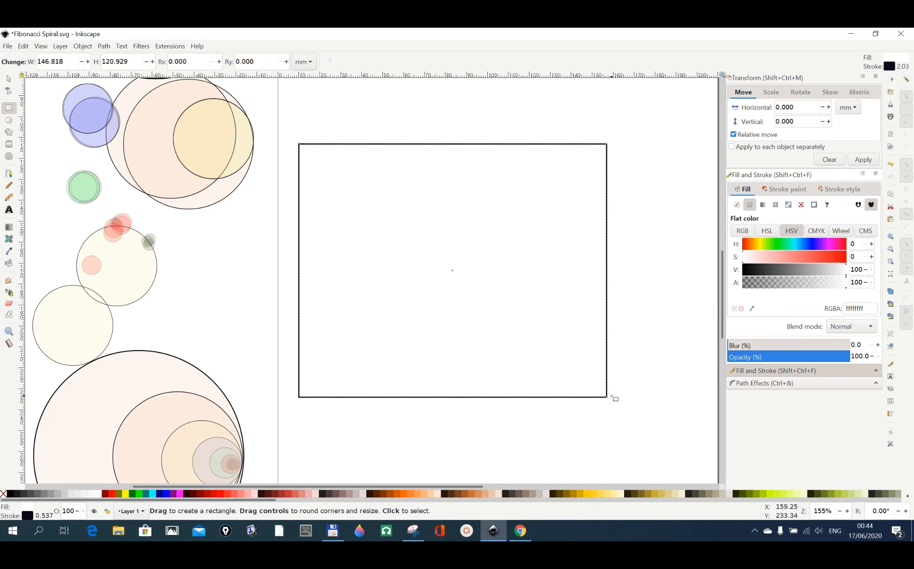
{"action": "left_click", "coordinate": [761, 494]}
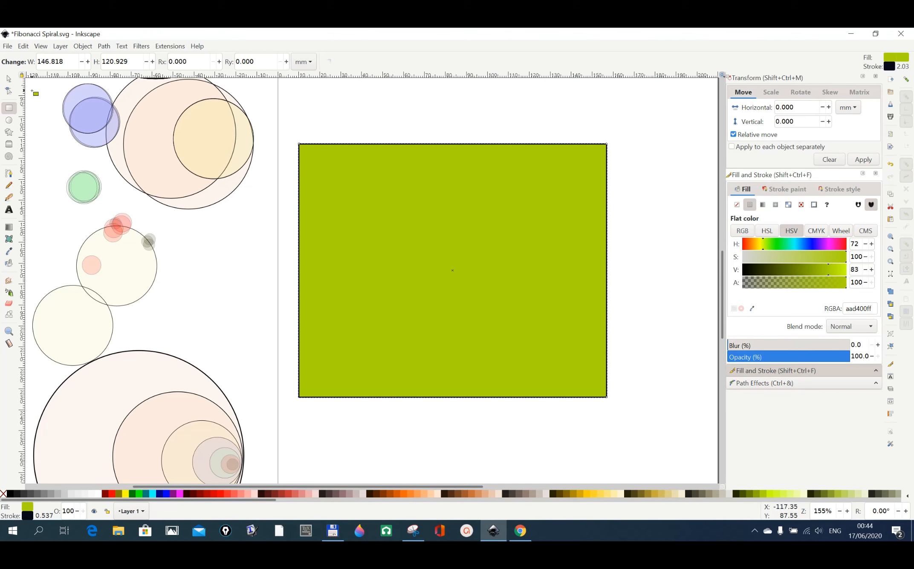
Send the green rectangle behind the bird and position it so that it frames the bird as a background
{"action": "left_click", "coordinate": [9, 80]}
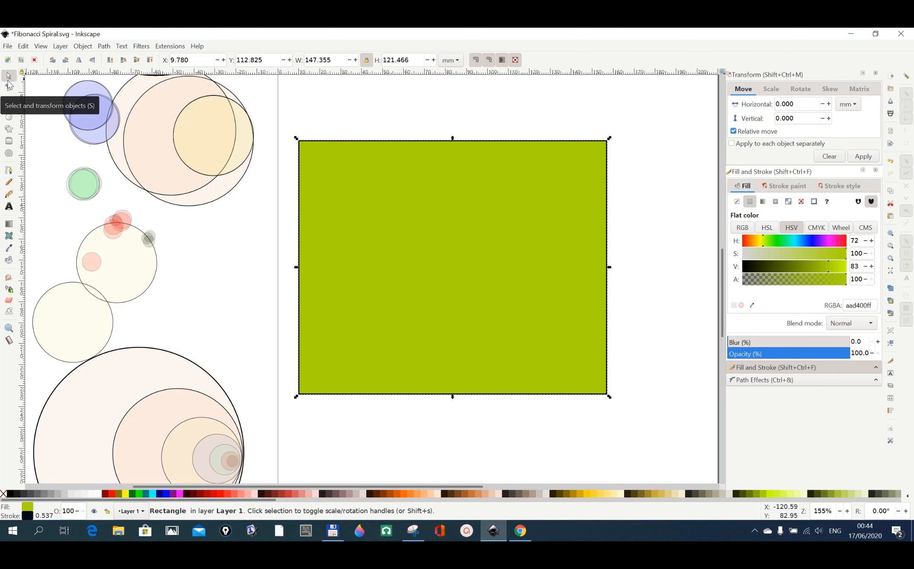
{"action": "left_click", "coordinate": [110, 60]}
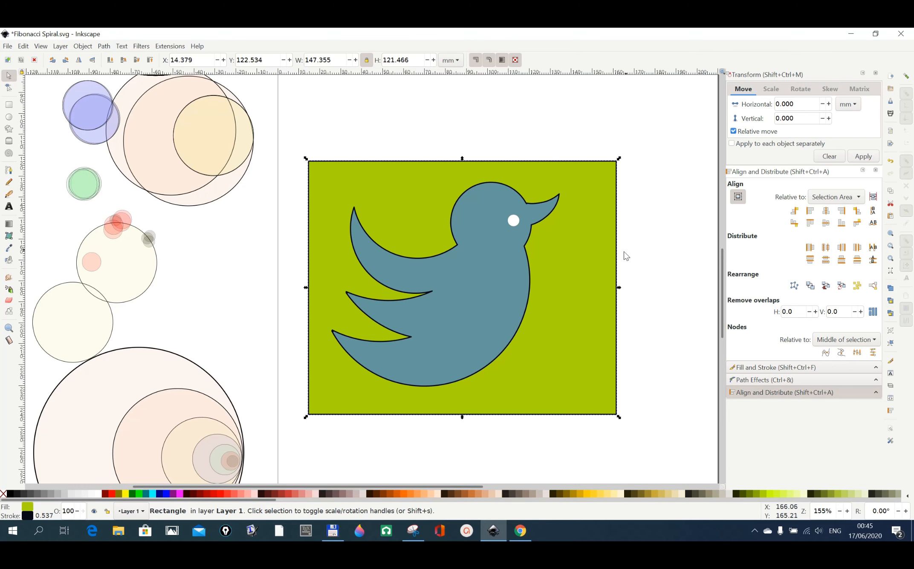
{"action": "left_click_drag", "start_coordinate": [578, 283], "coordinate": [564, 281]}
{"action": "left_click", "coordinate": [645, 332]}
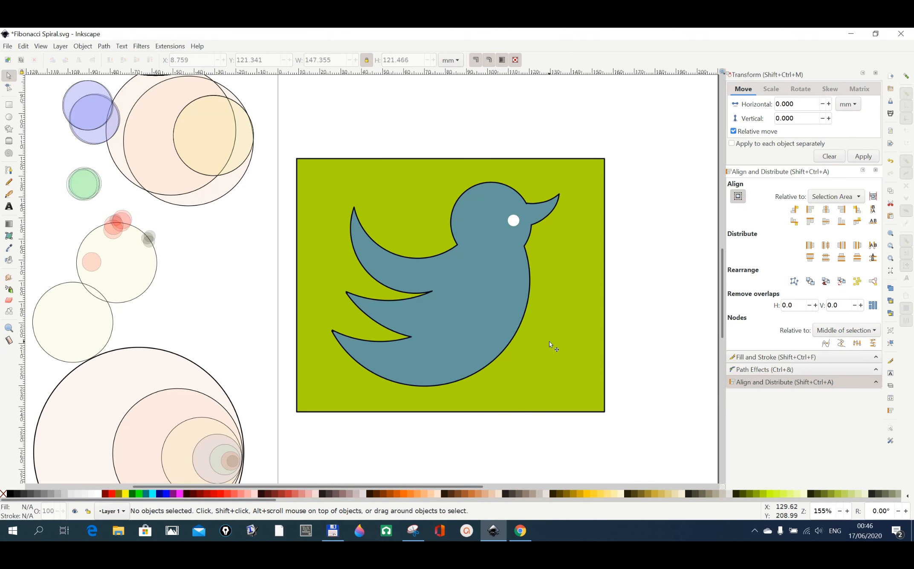
Recolour the bird golden yellow and fill the background rectangle with a very dark brown
{"action": "scroll", "coordinate": [673, 328], "scroll_direction": "up", "scroll_amount": 4}
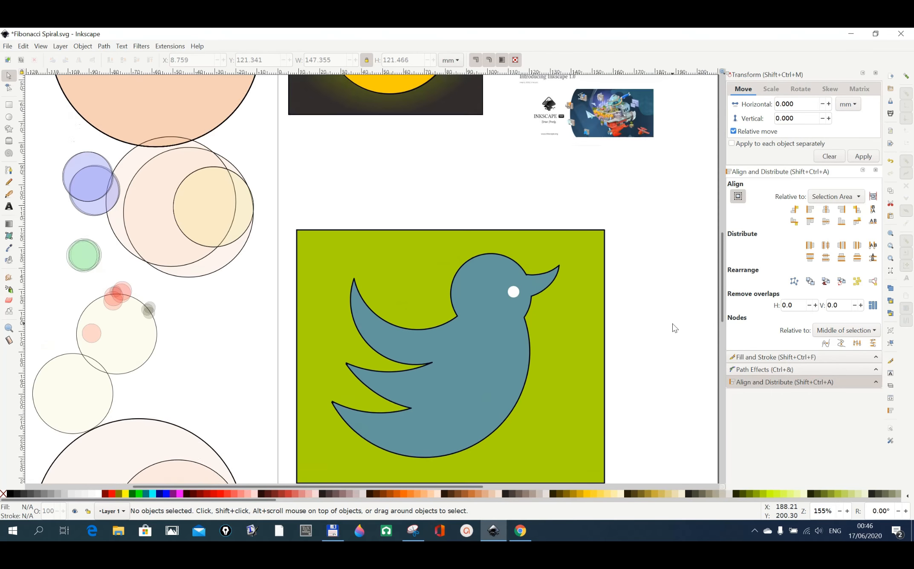
{"action": "scroll", "coordinate": [673, 328], "scroll_direction": "up", "scroll_amount": 8}
{"action": "scroll", "coordinate": [673, 327], "scroll_direction": "down", "scroll_amount": 14}
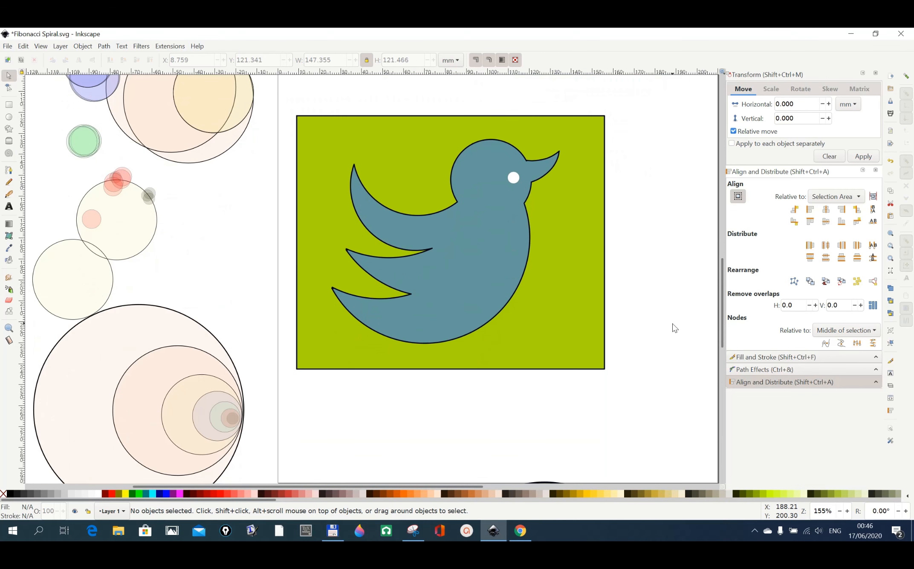
{"action": "left_click", "coordinate": [480, 245]}
{"action": "left_click", "coordinate": [594, 330]}
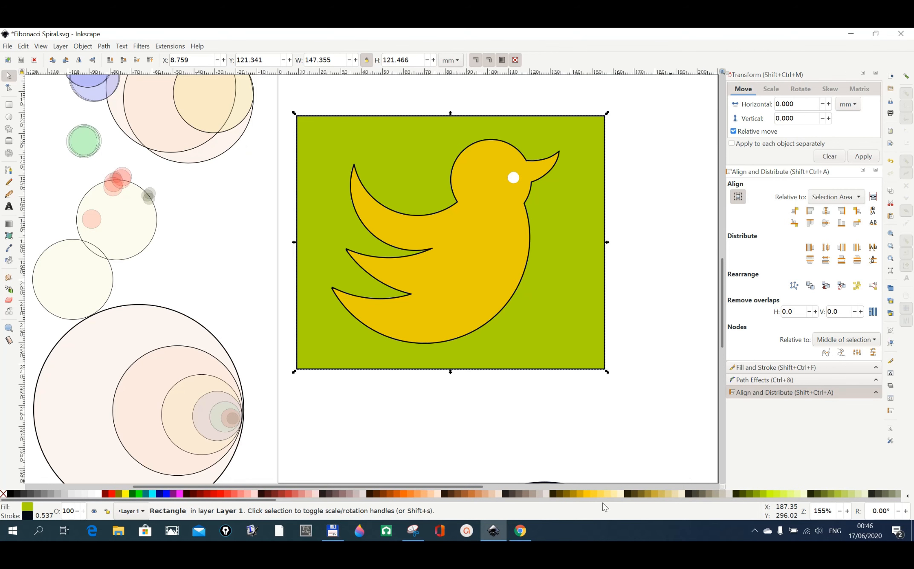
{"action": "left_click", "coordinate": [507, 493]}
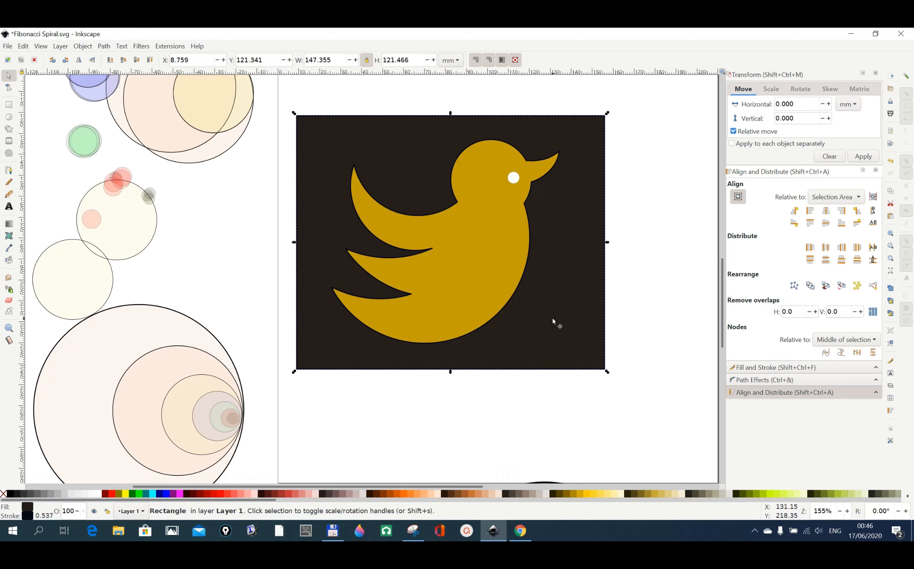
Duplicate the dark background rectangle and send the copy behind the bird
{"action": "left_click", "coordinate": [26, 47]}
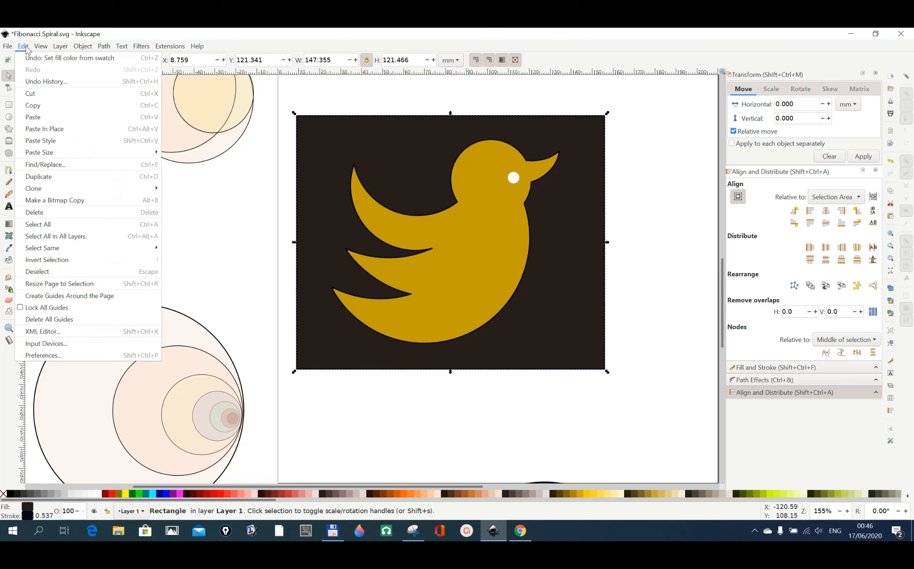
{"action": "left_click", "coordinate": [30, 179]}
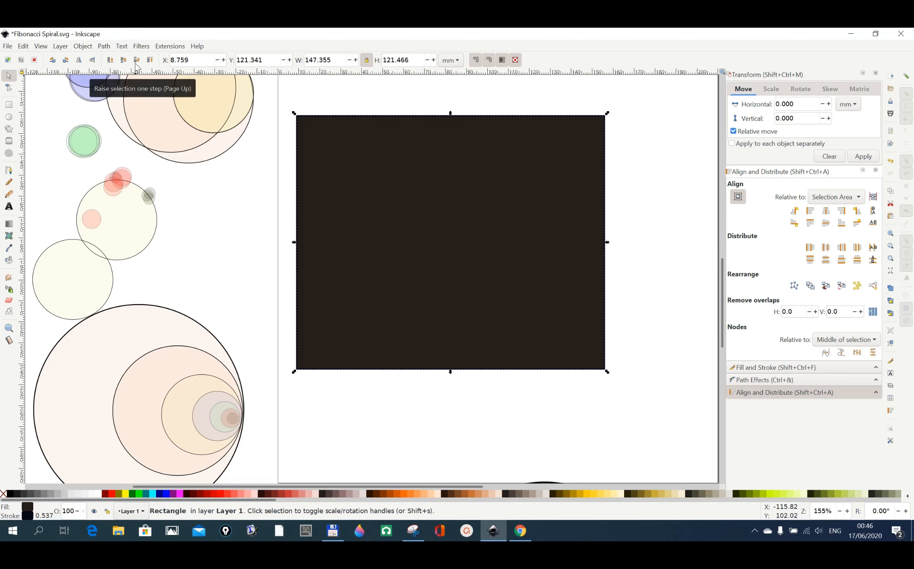
{"action": "left_click", "coordinate": [111, 60]}
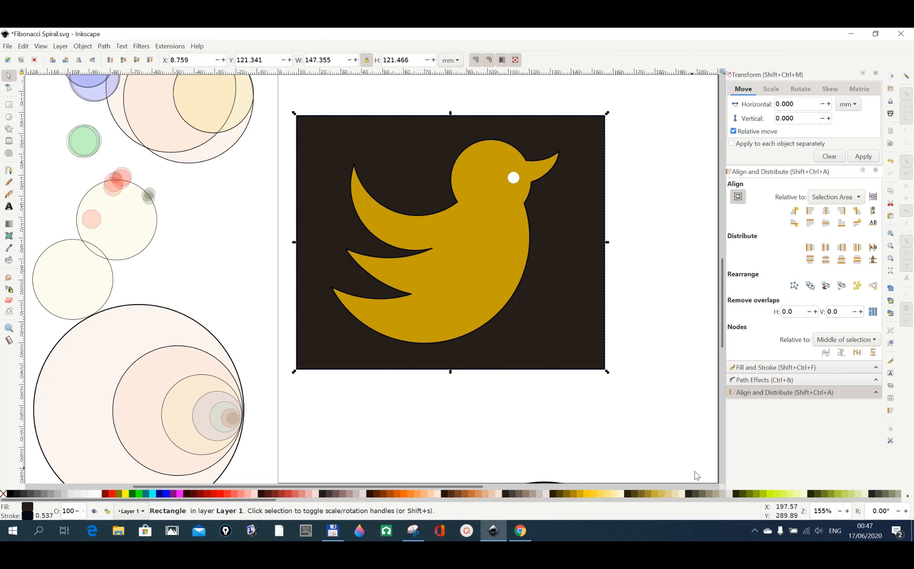
Fill the selected background rectangle with olive green (88aa00ff) and convert its fill to a radial gradient
{"action": "left_click", "coordinate": [756, 495]}
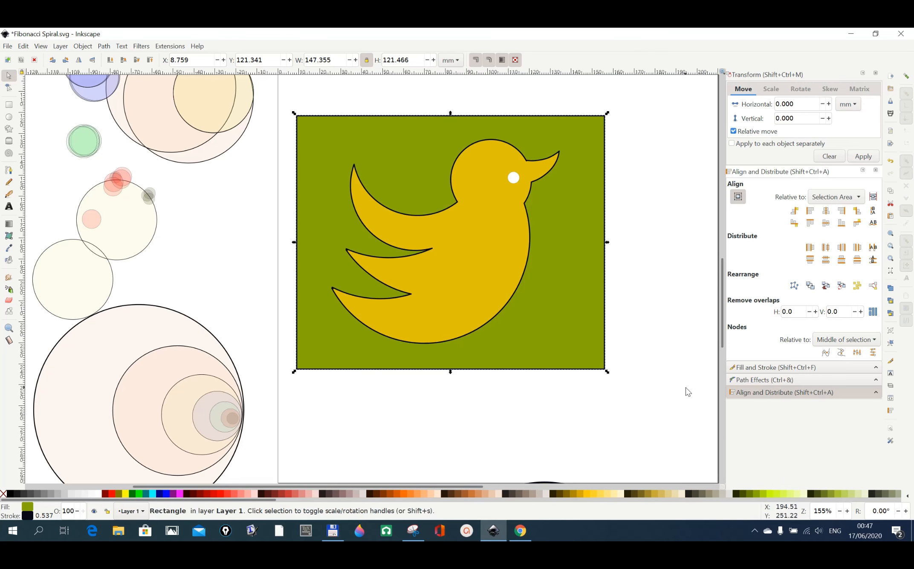
{"action": "left_click", "coordinate": [757, 368]}
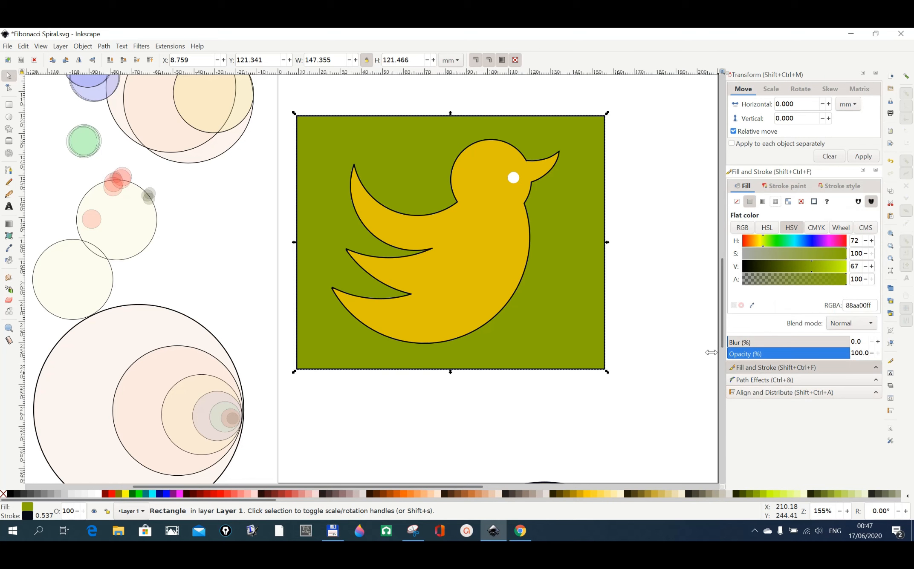
{"action": "left_click", "coordinate": [89, 48]}
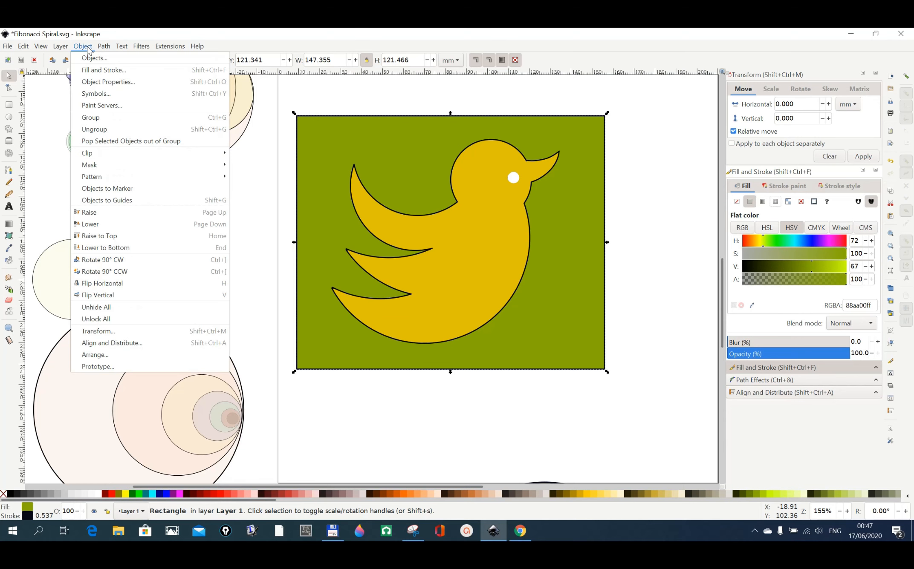
{"action": "left_click", "coordinate": [89, 70]}
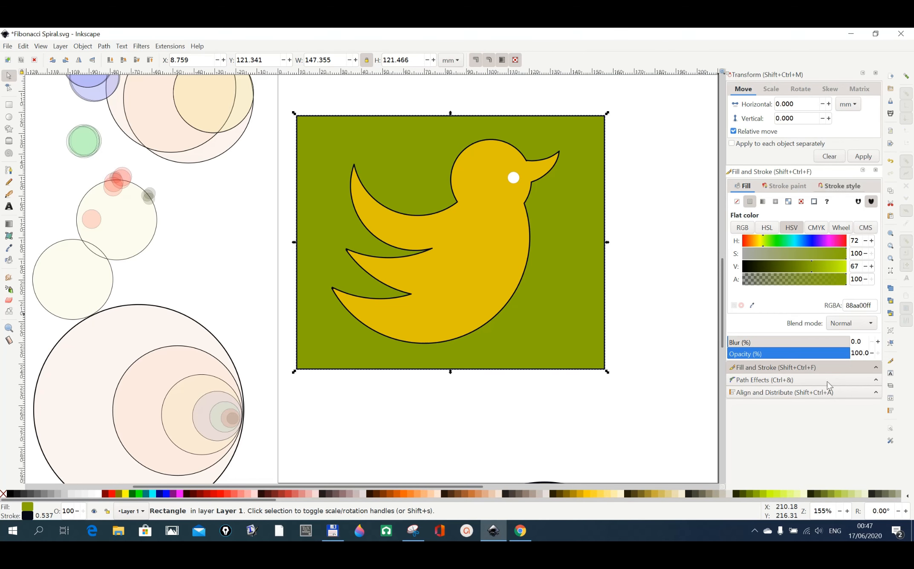
{"action": "left_click", "coordinate": [775, 202]}
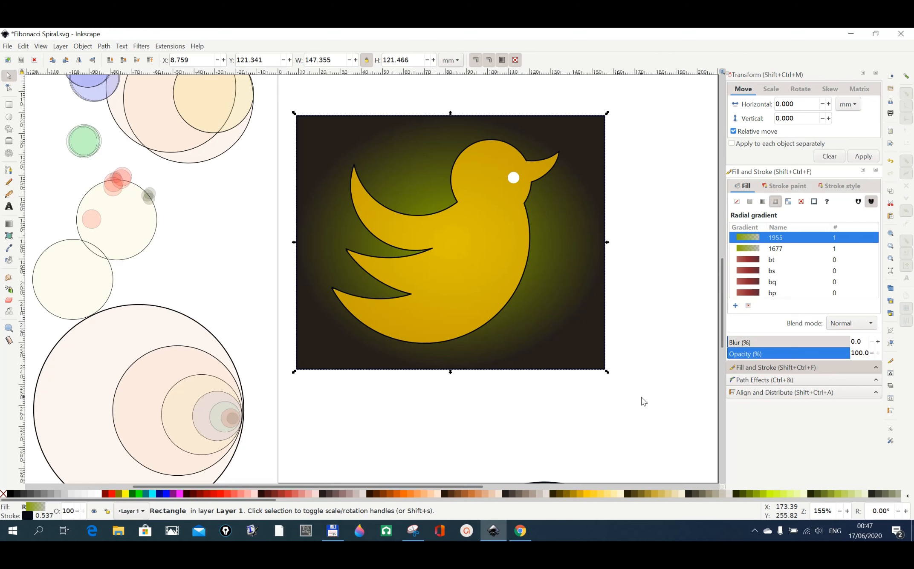
{"action": "left_click", "coordinate": [467, 532]}
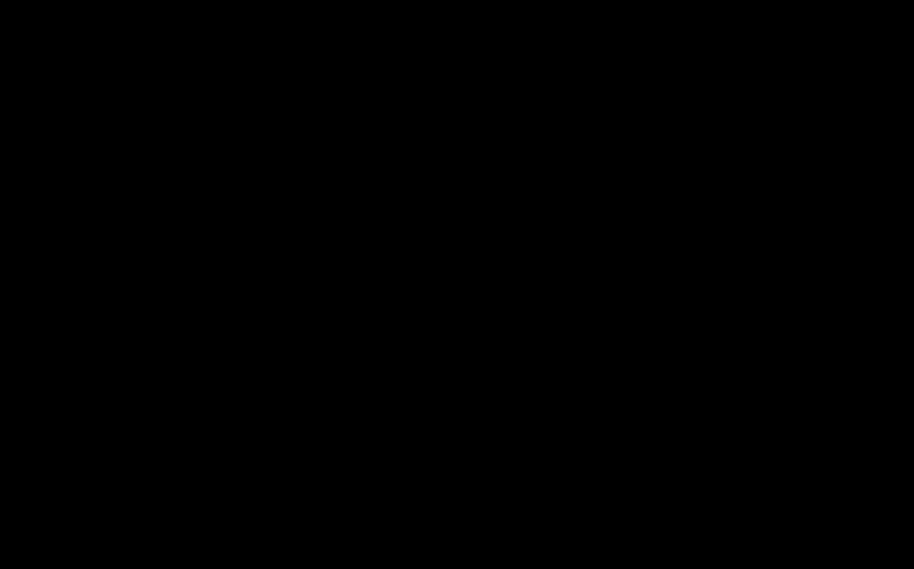